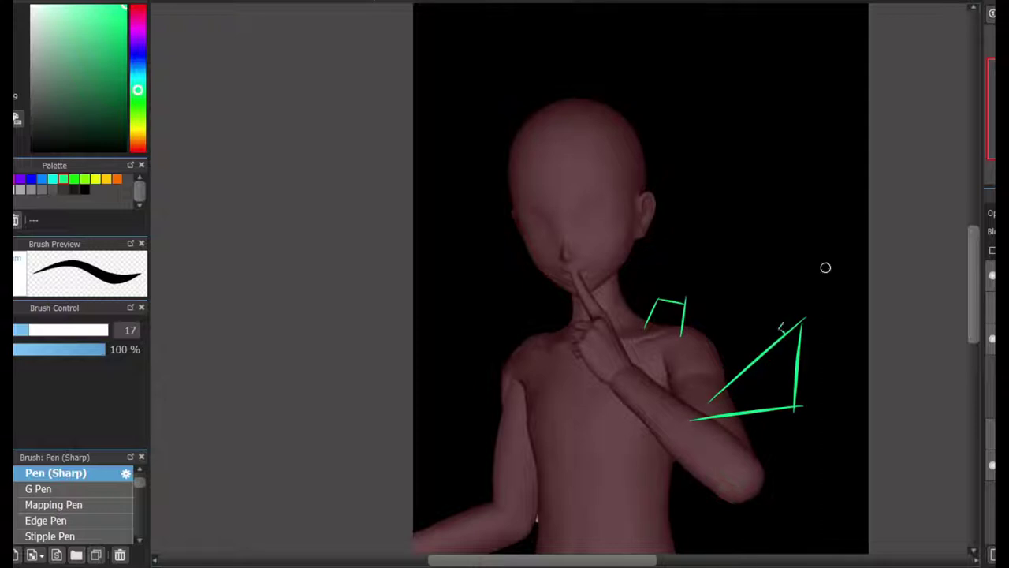
# Sketch a jagged turquoise-green wing beside the raised arm's shoulder, with long diagonal feathers extending below the elbow.
pyautogui.moveTo(867, 230); pyautogui.dragTo(777, 326)
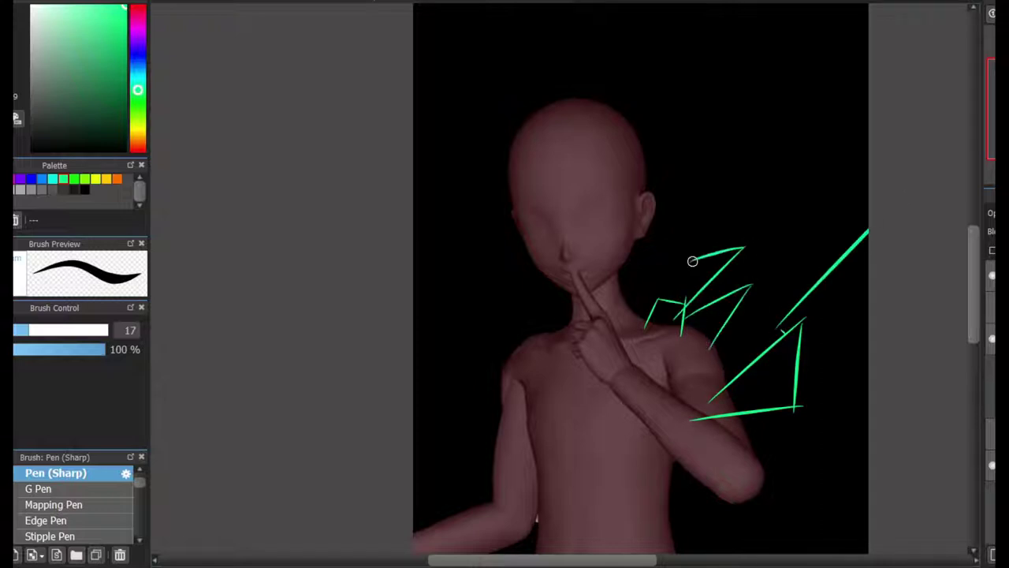
pyautogui.scroll(-3, 894, 168)
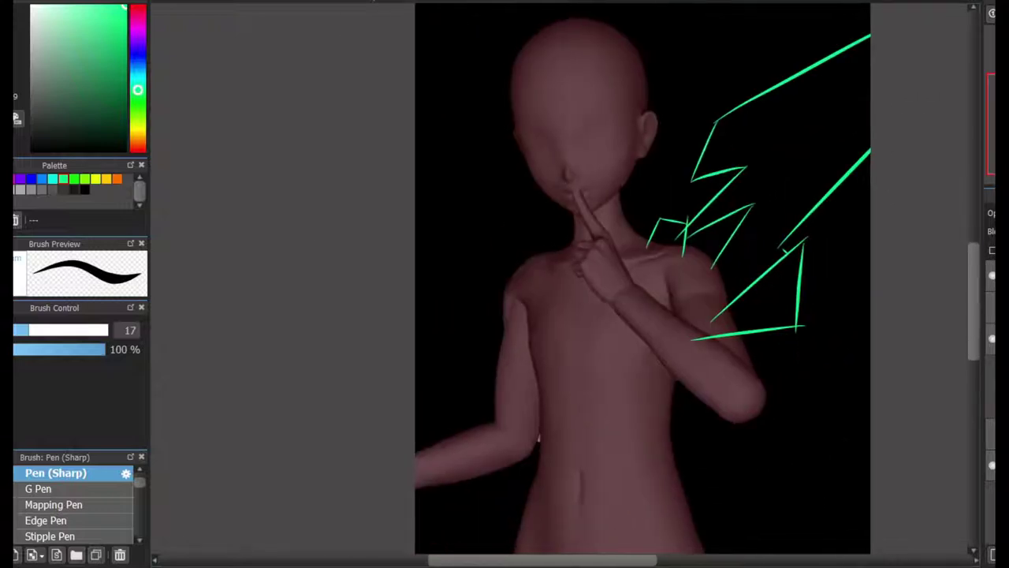
pyautogui.scroll(-2, 657, 336)
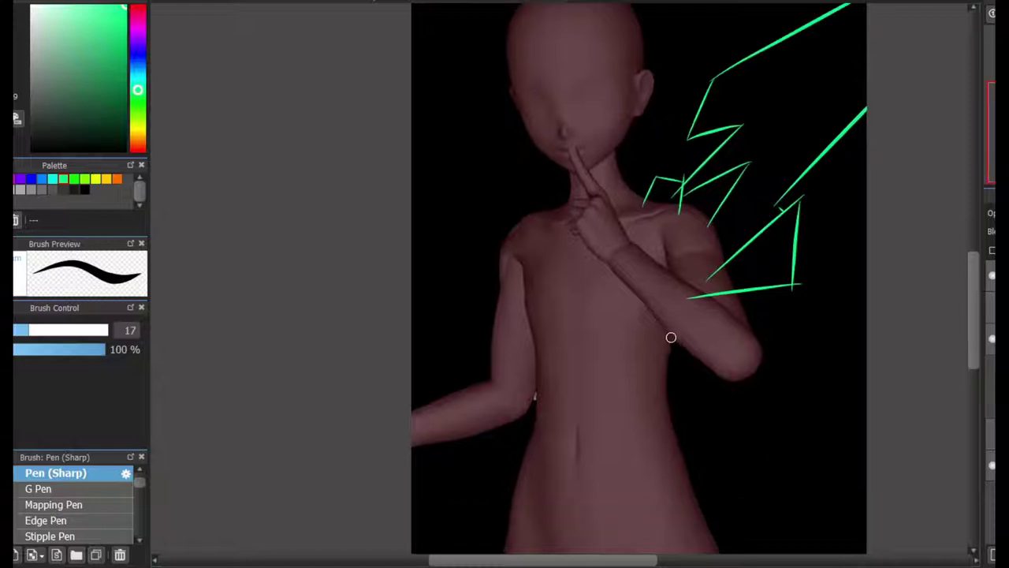
pyautogui.moveTo(662, 309); pyautogui.dragTo(825, 465)
pyautogui.moveTo(640, 377); pyautogui.dragTo(755, 464)
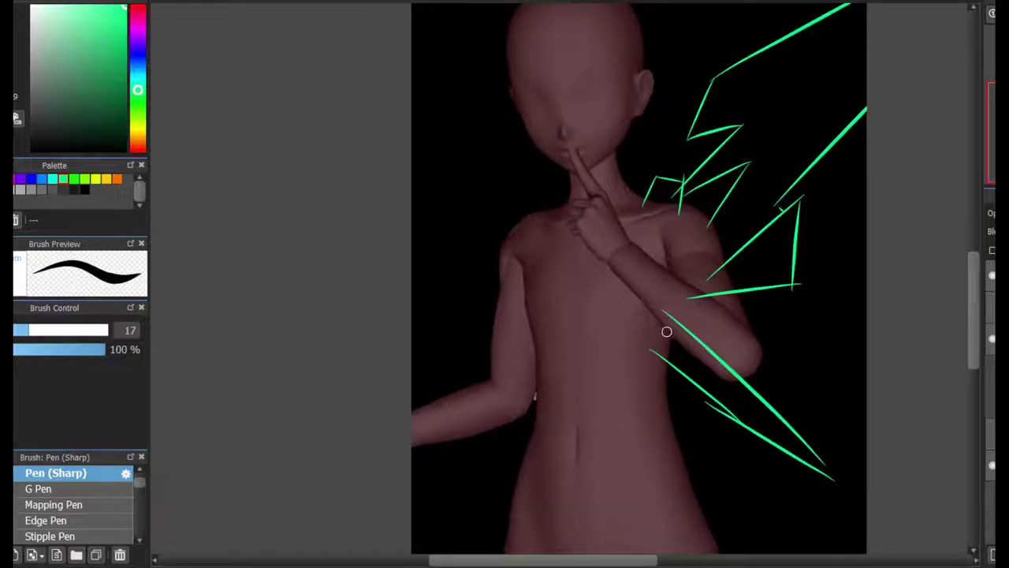
# Mirror a copy of the wing sketch, tilt it slightly and place it on the figure's opposite side.
pyautogui.hotkey('ctrl', '-')
pyautogui.hotkey('ctrl', 't')
pyautogui.moveTo(687, 289); pyautogui.dragTo(505, 283)
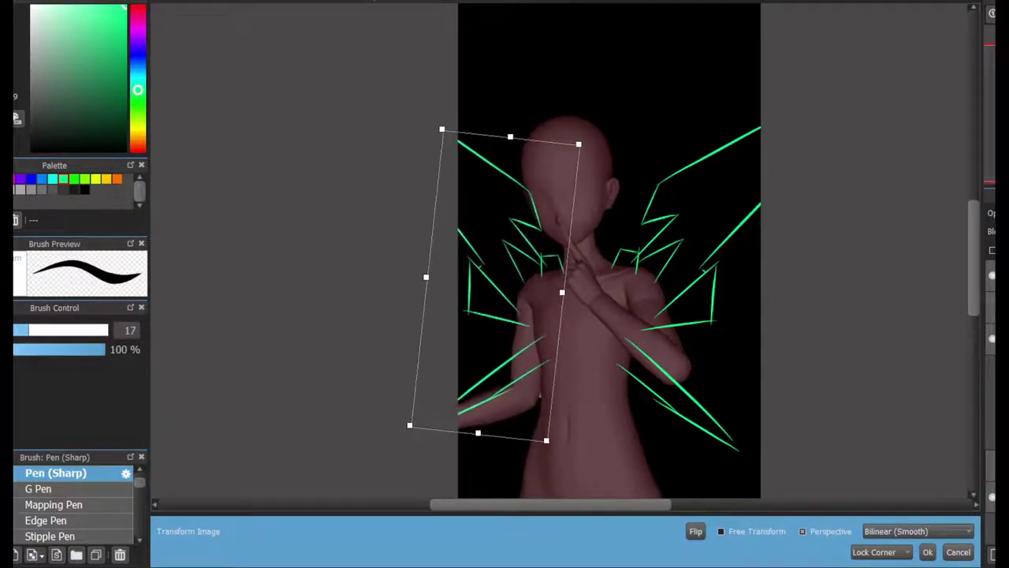
pyautogui.press('Return')
pyautogui.hotkey('ctrl', '+')
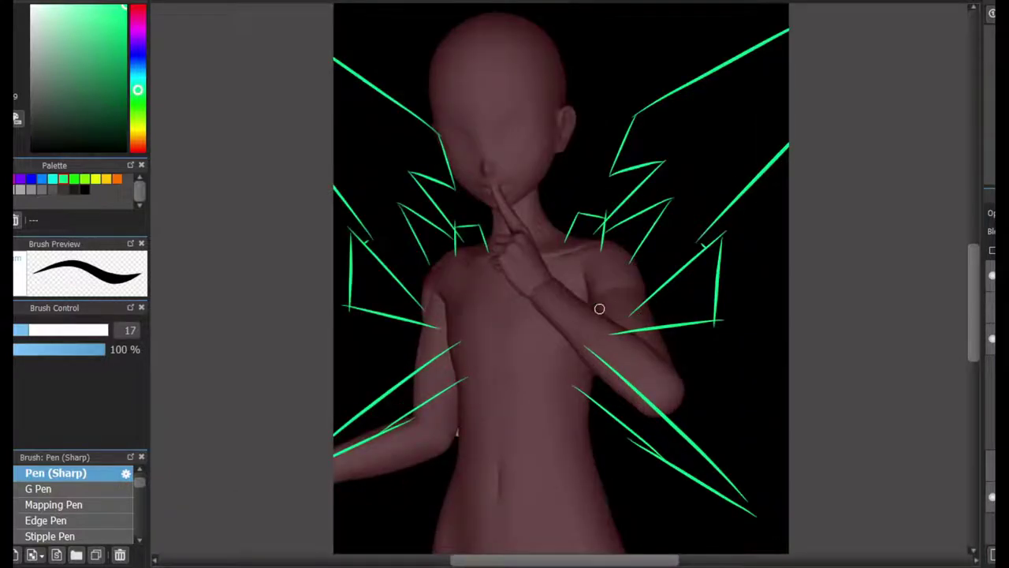
# Sketch blue bands around both upper arms and a blue line along the outside of the raised arm.
pyautogui.hotkey('ctrl', 'z')
pyautogui.press('x')
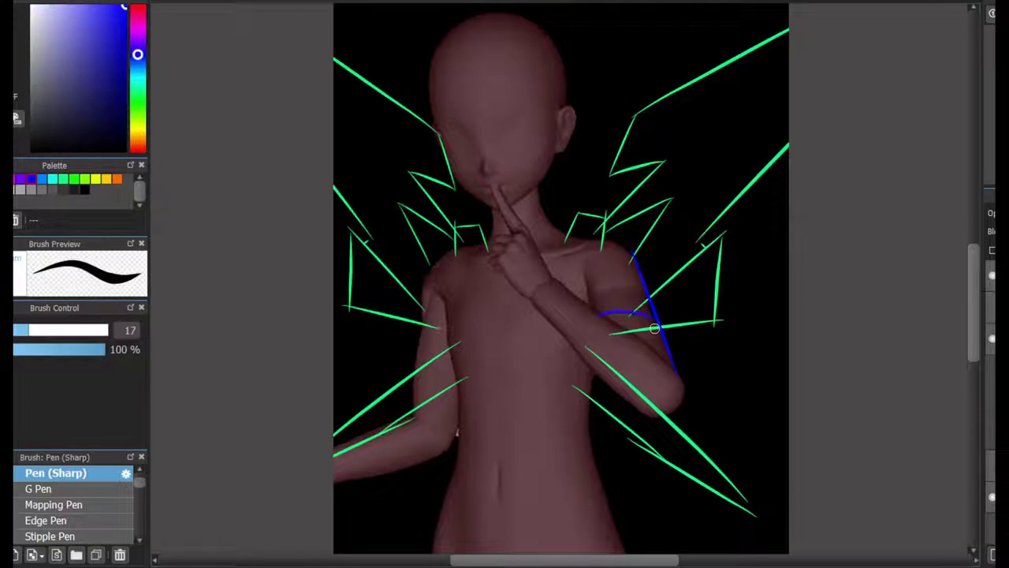
pyautogui.moveTo(440, 378); pyautogui.dragTo(542, 512)
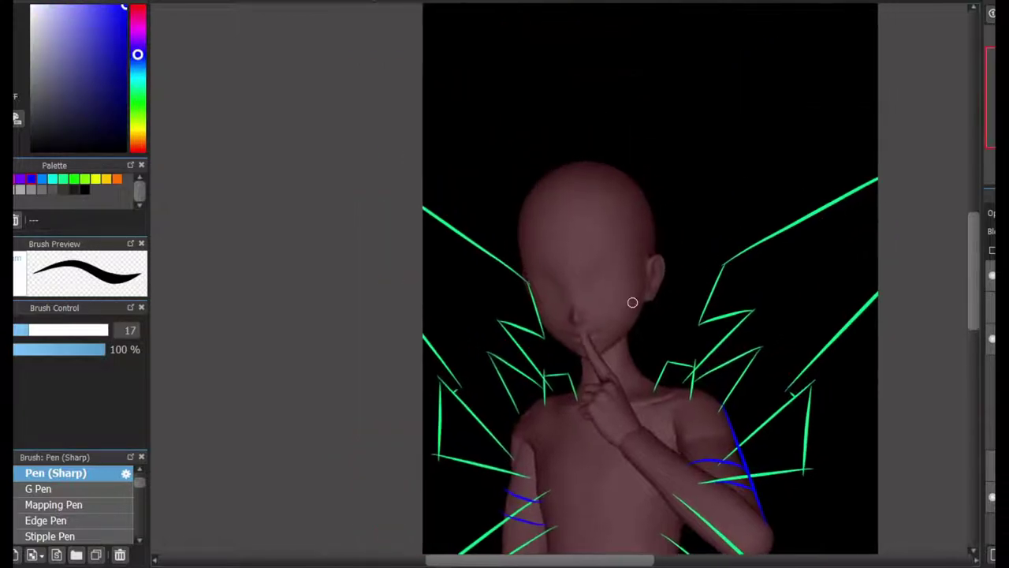
# Draw a tall, narrow blue spike rising from the side of the head and a V-shaped line across the brow.
pyautogui.scroll(2, 633, 300)
pyautogui.moveTo(635, 361); pyautogui.dragTo(754, 168)
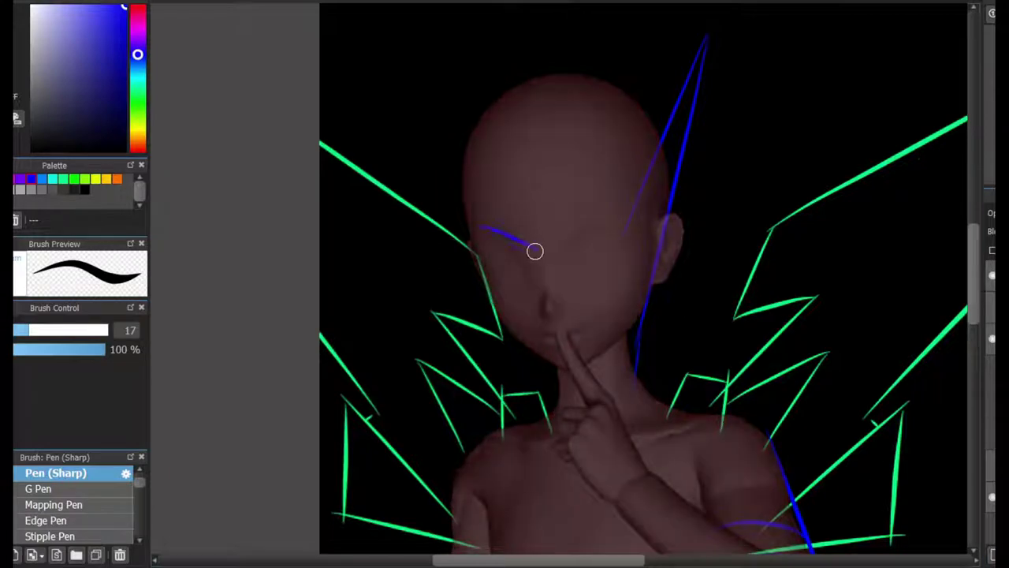
pyautogui.moveTo(535, 251); pyautogui.dragTo(577, 217)
# Draw nested blue triangles on the forehead and extend the upper and brow lines around the head as a headband.
pyautogui.scroll(1, 502, 142)
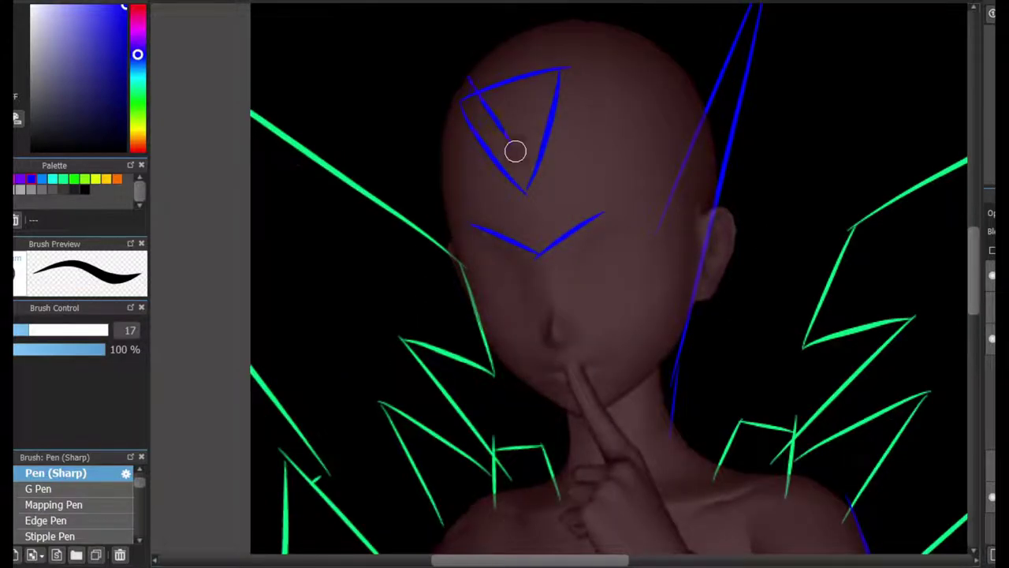
pyautogui.hotkey('ctrl', 'z')
pyautogui.scroll(1, 525, 208)
pyautogui.moveTo(504, 58)
pyautogui.mouseDown()
pyautogui.moveTo(692, 284)
pyautogui.moveTo(710, 347)
pyautogui.mouseUp()
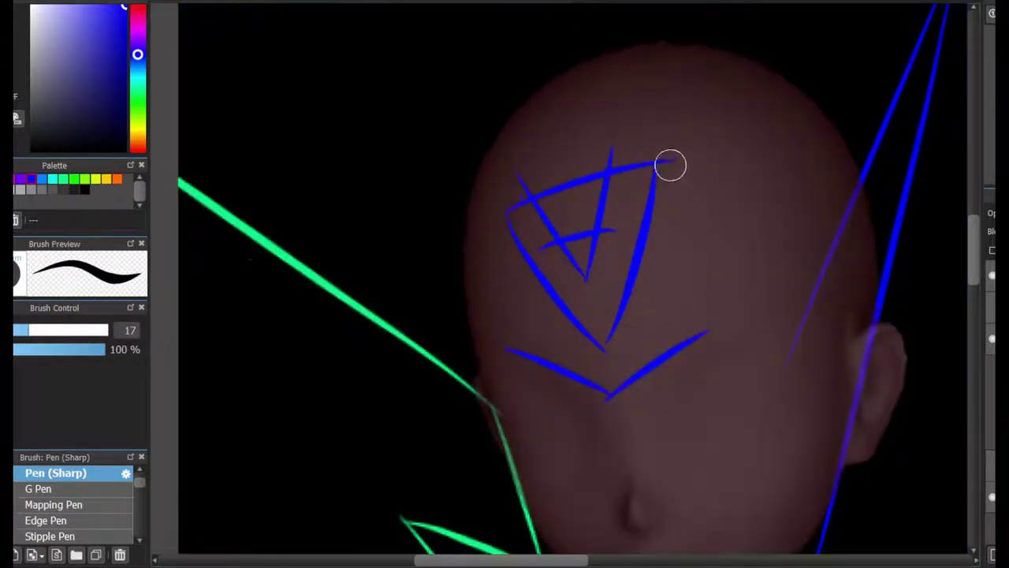
pyautogui.moveTo(659, 167); pyautogui.dragTo(835, 189)
pyautogui.moveTo(701, 331); pyautogui.dragTo(887, 319)
# Sketch bright green bangs with jagged tips hanging over the headband on both sides of the forehead emblem.
pyautogui.press('x')
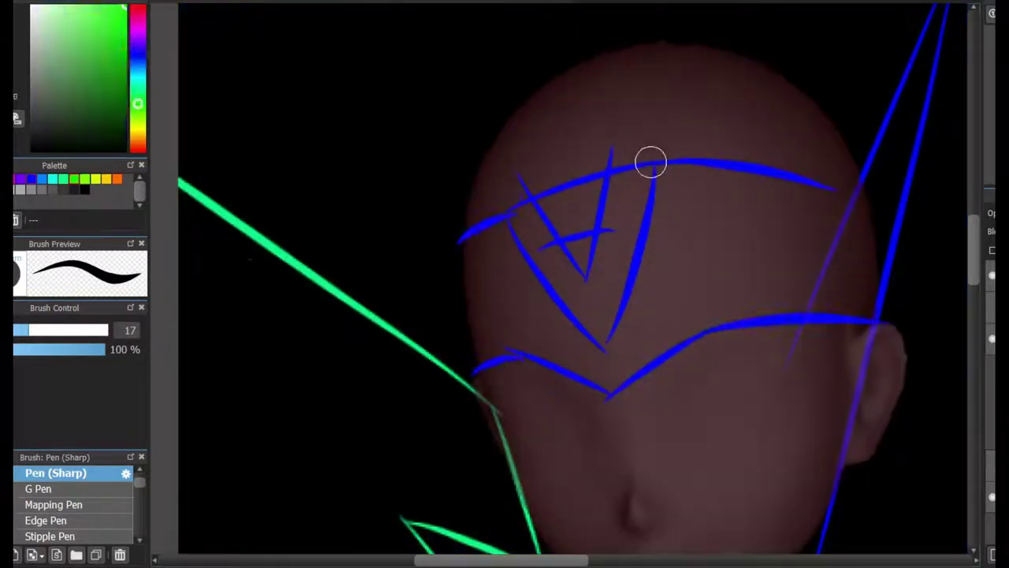
pyautogui.moveTo(652, 162)
pyautogui.mouseDown()
pyautogui.moveTo(705, 349)
pyautogui.moveTo(812, 385)
pyautogui.mouseUp()
pyautogui.moveTo(763, 268); pyautogui.dragTo(731, 410)
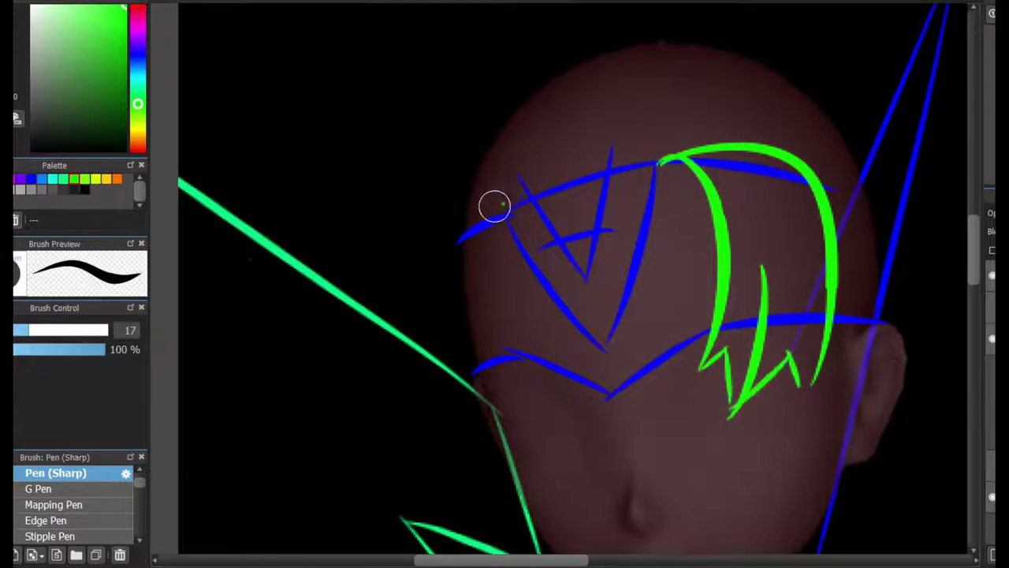
pyautogui.moveTo(495, 206)
pyautogui.mouseDown()
pyautogui.moveTo(484, 286)
pyautogui.moveTo(447, 261)
pyautogui.moveTo(479, 371)
pyautogui.mouseUp()
# Sketch the eyes in green, one closed with curved lids and the other open with an oval pupil.
pyautogui.scroll(-5, 489, 316)
pyautogui.scroll(1, 521, 268)
pyautogui.moveTo(502, 276); pyautogui.dragTo(562, 275)
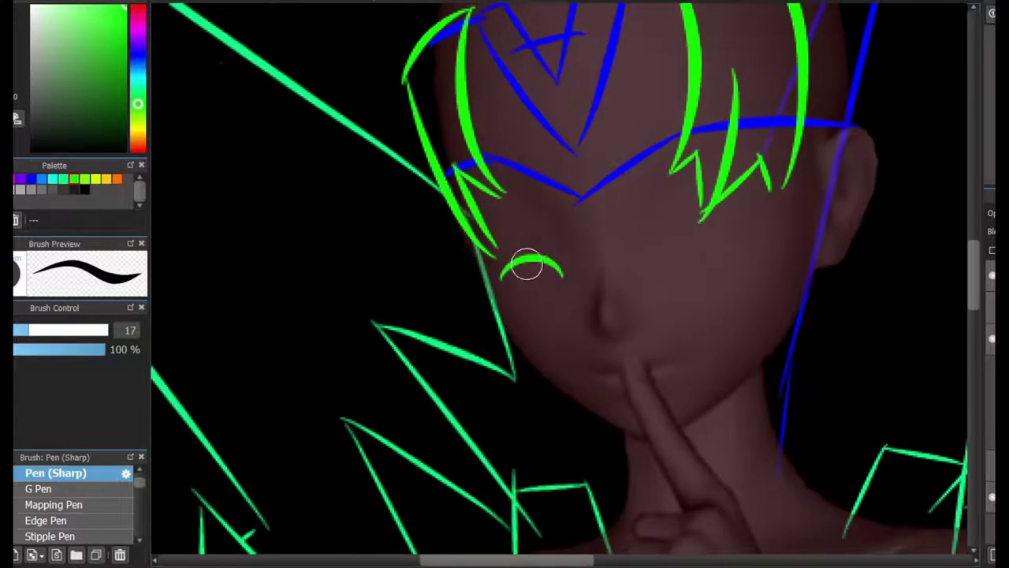
pyautogui.moveTo(670, 143)
pyautogui.mouseDown()
pyautogui.moveTo(721, 171)
pyautogui.moveTo(707, 170)
pyautogui.moveTo(660, 239)
pyautogui.mouseUp()
pyautogui.moveTo(678, 189); pyautogui.dragTo(686, 272)
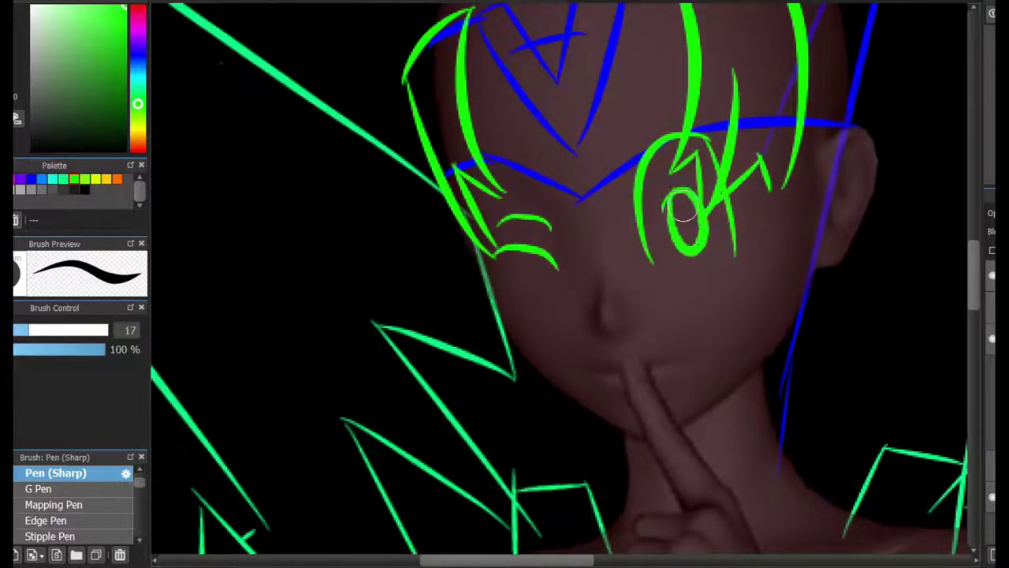
pyautogui.moveTo(705, 166); pyautogui.dragTo(667, 252)
# Draw long pointed green hair locks framing both sides of the face.
pyautogui.moveTo(840, 126); pyautogui.dragTo(861, 432)
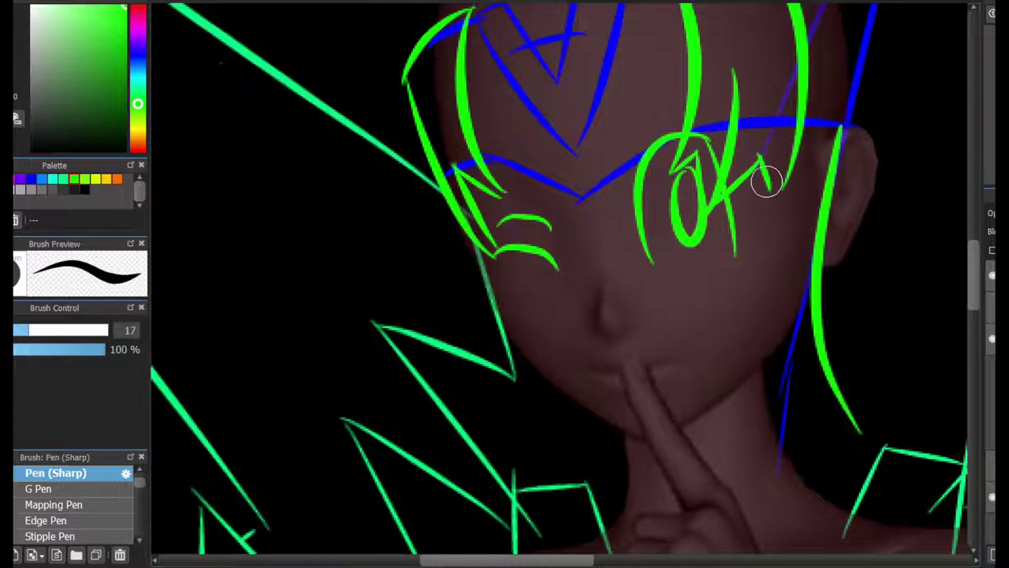
pyautogui.moveTo(763, 167); pyautogui.dragTo(766, 386)
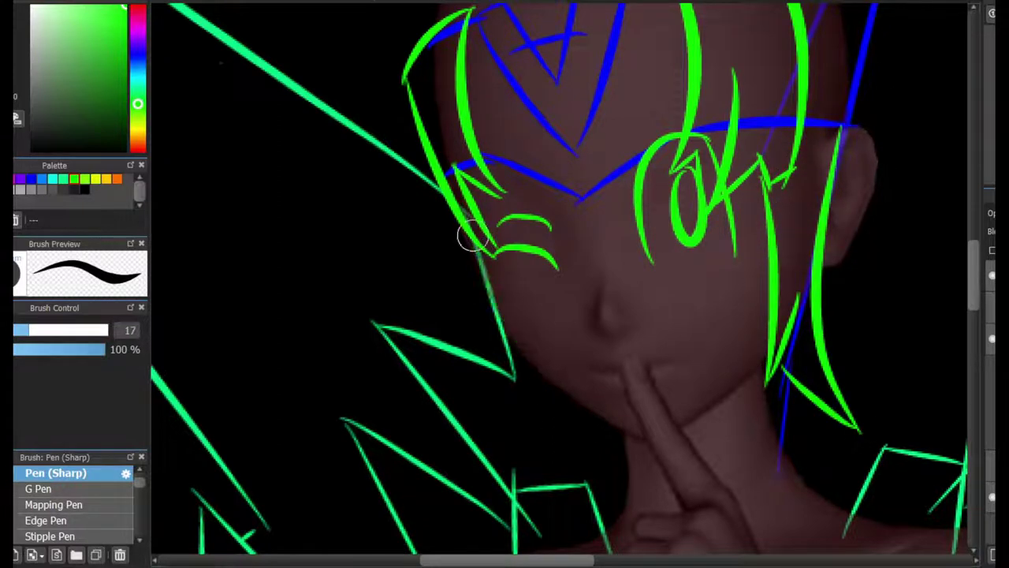
pyautogui.scroll(-5, 437, 118)
pyautogui.moveTo(825, 112); pyautogui.dragTo(671, 235)
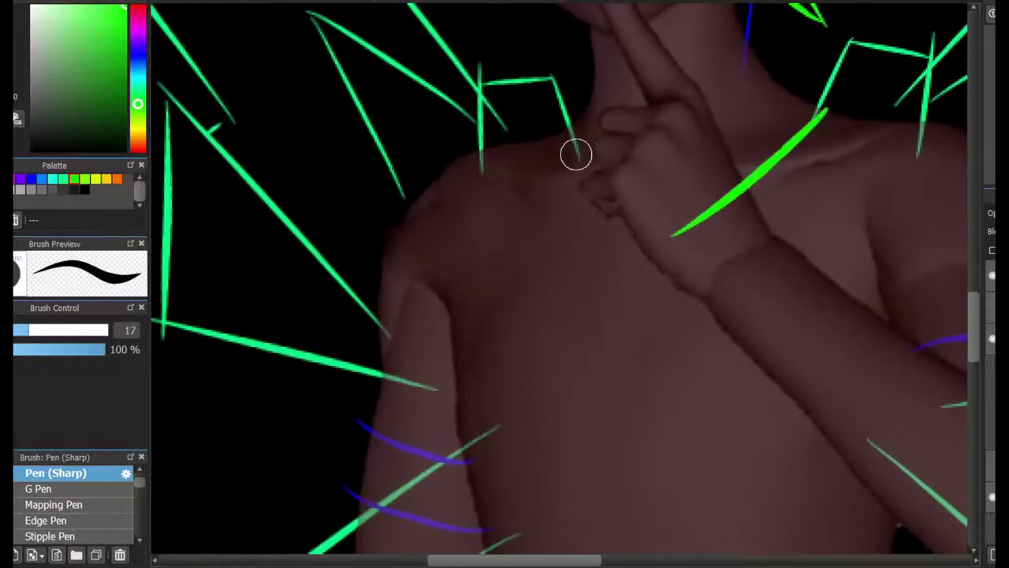
pyautogui.hotkey('ctrl', 'z')
# Draw a curved green band across the top of the head with two tall pointed ears rising from it.
pyautogui.scroll(-4, 576, 154)
pyautogui.scroll(3, 587, 181)
pyautogui.scroll(4, 598, 204)
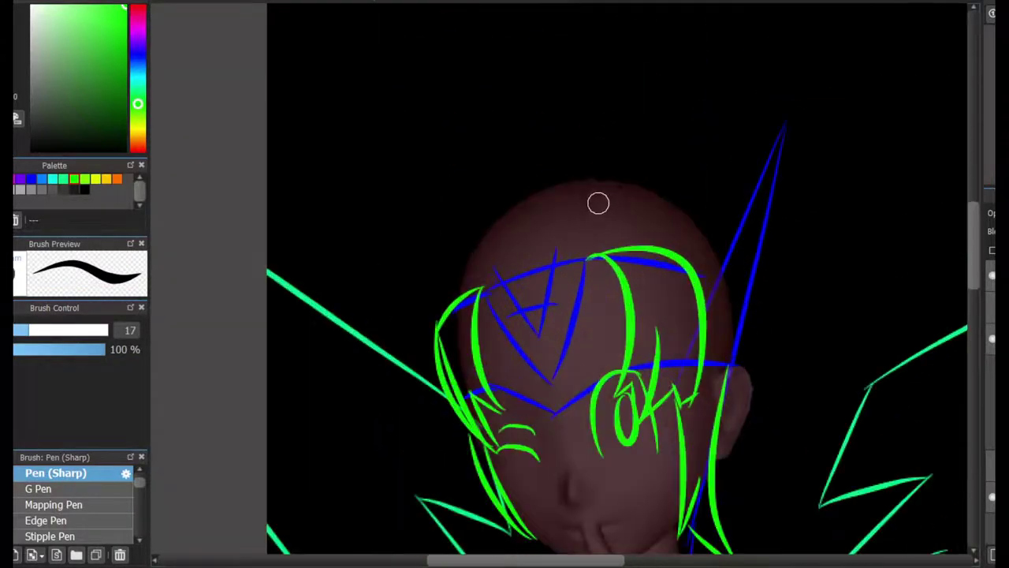
pyautogui.moveTo(473, 229)
pyautogui.mouseDown()
pyautogui.moveTo(591, 206)
pyautogui.moveTo(581, 95)
pyautogui.moveTo(631, 193)
pyautogui.mouseUp()
pyautogui.moveTo(505, 225)
pyautogui.mouseDown()
pyautogui.moveTo(478, 124)
pyautogui.moveTo(474, 260)
pyautogui.mouseUp()
pyautogui.scroll(-5, 473, 260)
pyautogui.scroll(5, 759, 189)
# Sketch a flowing green sleeve falling from the raised arm's shoulder past the elbow to a pointed tip.
pyautogui.scroll(-5, 759, 189)
pyautogui.moveTo(760, 189); pyautogui.dragTo(894, 388)
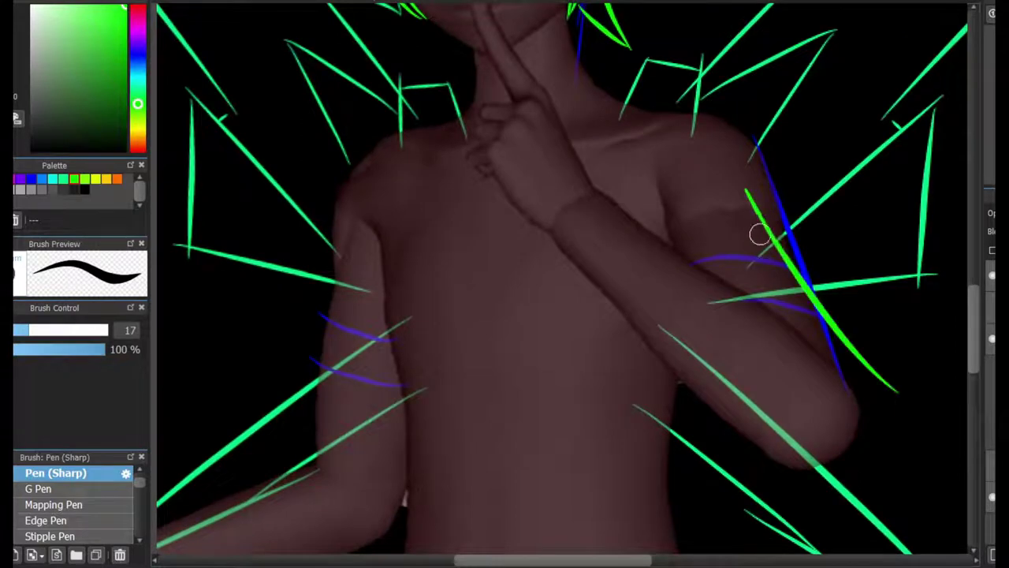
pyautogui.hotkey('ctrl', 'z')
pyautogui.moveTo(746, 157); pyautogui.dragTo(966, 495)
pyautogui.hscroll(2, 755, 180)
# Sketch a matching loose green sleeve curving from the other shoulder along the lowered arm to below the elbow.
pyautogui.hscroll(-5, 701, 273)
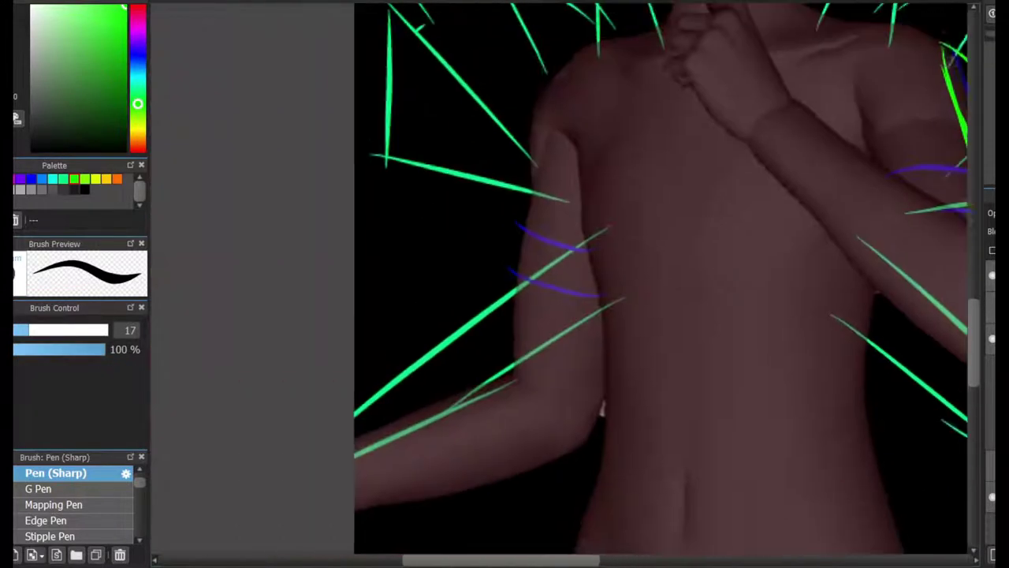
pyautogui.moveTo(579, 66); pyautogui.dragTo(529, 231)
pyautogui.hotkey('ctrl', 'z')
pyautogui.moveTo(532, 290)
pyautogui.mouseDown()
pyautogui.moveTo(555, 70)
pyautogui.moveTo(493, 370)
pyautogui.mouseUp()
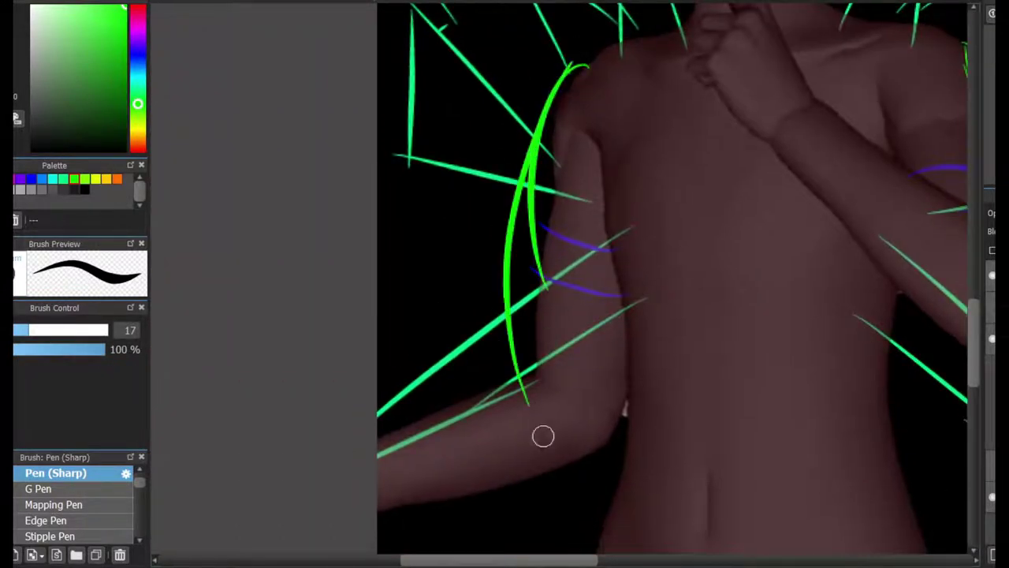
pyautogui.moveTo(544, 435); pyautogui.dragTo(596, 538)
# Outline a cropped top on the torso in green with shoulder edges, side seams and a curved hem.
pyautogui.hscroll(3, 596, 538)
pyautogui.scroll(3, 777, 214)
pyautogui.hscroll(-3, 777, 214)
pyautogui.moveTo(834, 188); pyautogui.dragTo(803, 275)
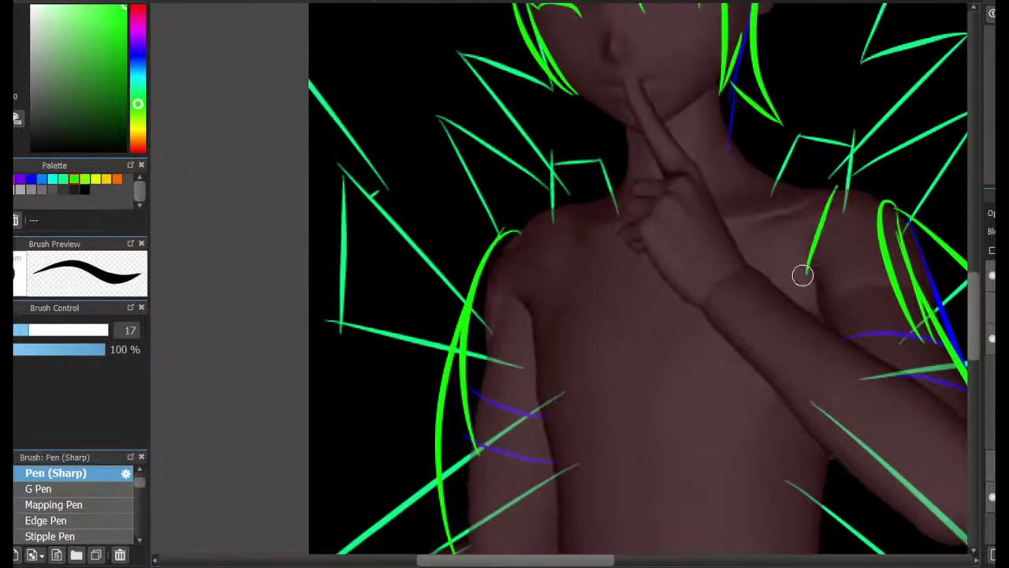
pyautogui.moveTo(561, 260)
pyautogui.mouseDown()
pyautogui.moveTo(524, 430)
pyautogui.moveTo(718, 462)
pyautogui.moveTo(835, 453)
pyautogui.mouseUp()
pyautogui.moveTo(784, 244); pyautogui.dragTo(843, 477)
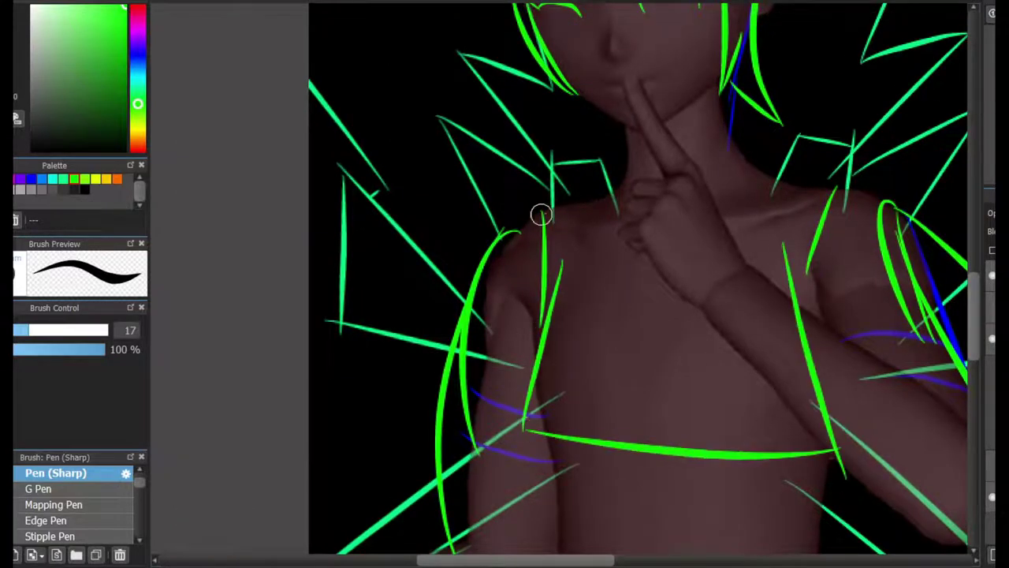
# Add a long green diagonal edge to the middle of each wing, running out to the canvas border.
pyautogui.scroll(5, 802, 211)
pyautogui.hscroll(5, 748, 350)
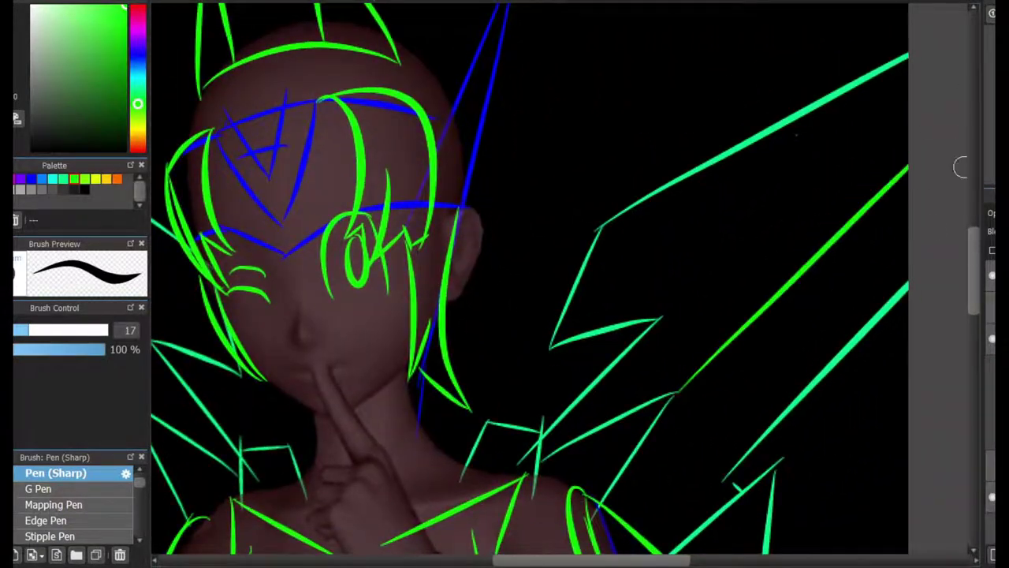
pyautogui.hscroll(-5, 610, 307)
pyautogui.scroll(-3, 610, 306)
pyautogui.hscroll(5, 654, 154)
pyautogui.scroll(5, 654, 154)
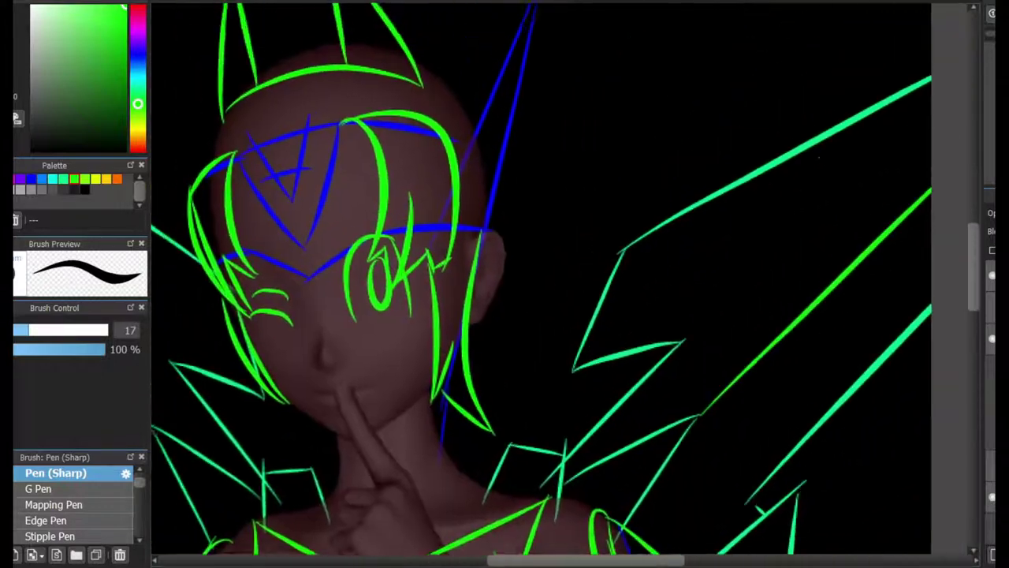
# Outline the tall spike's tip in green and draw the back hair sweeping down behind the ear to a pointed end.
pyautogui.hscroll(-5, 655, 154)
pyautogui.moveTo(793, 45)
pyautogui.mouseDown()
pyautogui.moveTo(719, 286)
pyautogui.moveTo(767, 429)
pyautogui.mouseUp()
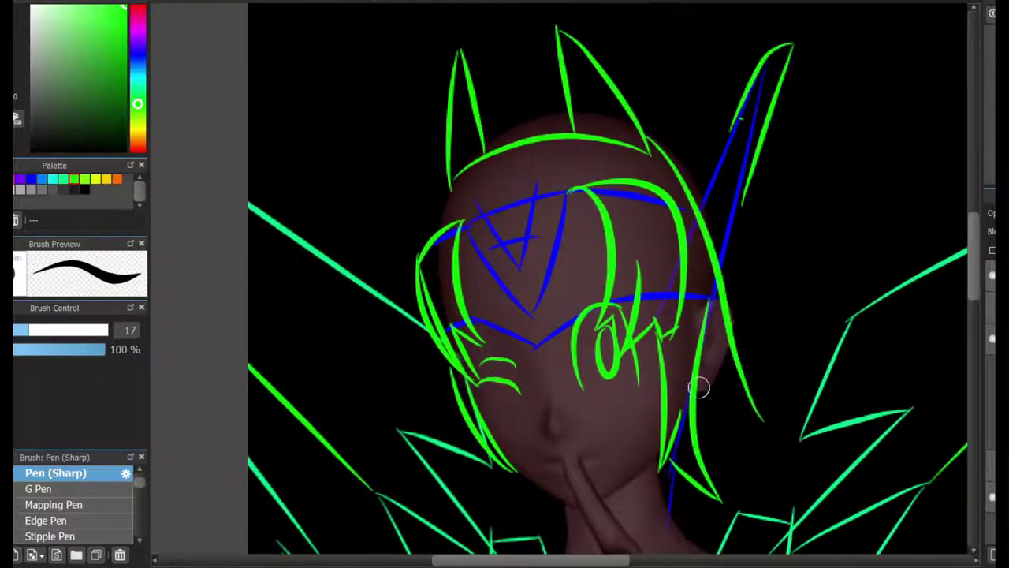
pyautogui.moveTo(696, 410); pyautogui.dragTo(774, 436)
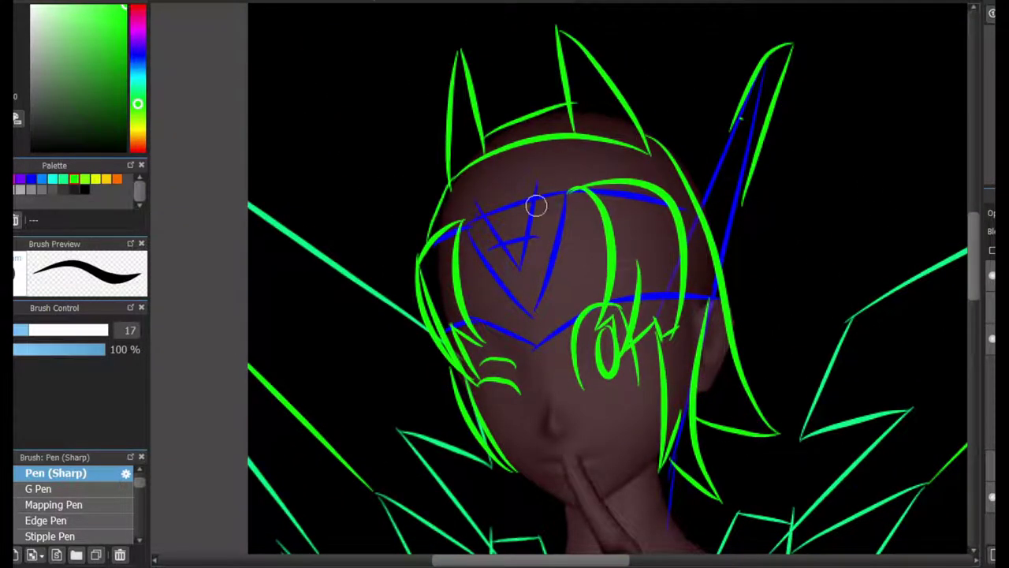
pyautogui.scroll(3, 536, 206)
pyautogui.scroll(-3, 394, 281)
# Draw a pointed sleeve tip below the lowered arm's elbow and a second curved line along the top's hem.
pyautogui.scroll(-5, 560, 284)
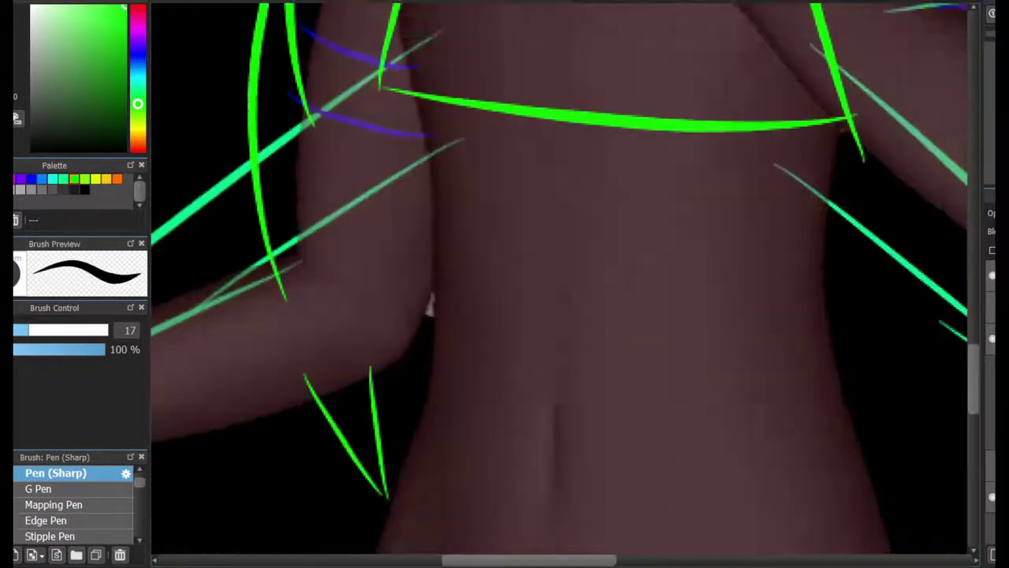
pyautogui.scroll(-2, 681, 198)
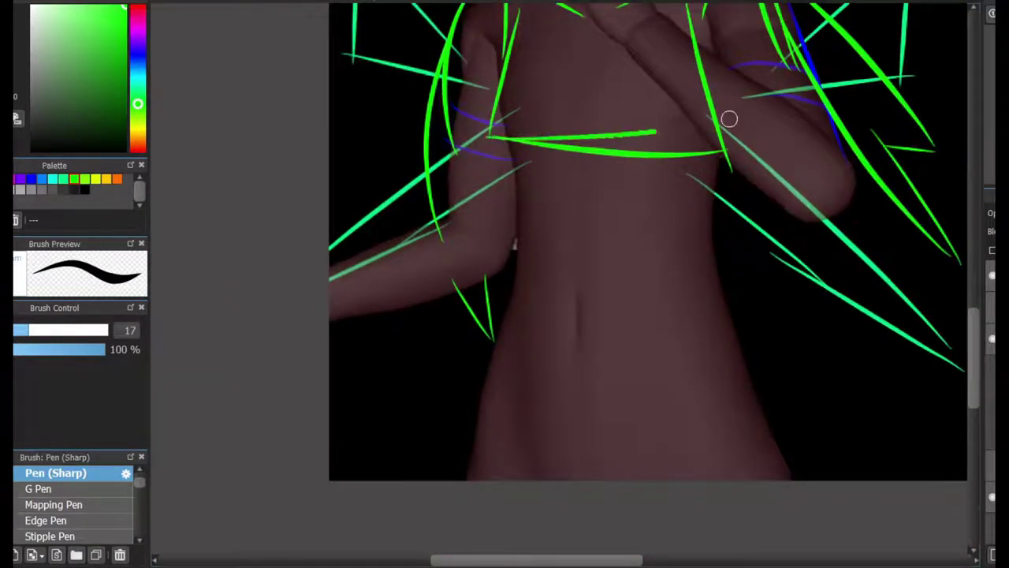
pyautogui.moveTo(729, 118); pyautogui.dragTo(719, 133)
pyautogui.scroll(-3, 709, 158)
pyautogui.scroll(4, 503, 121)
pyautogui.scroll(-5, 552, 237)
pyautogui.scroll(1, 617, 262)
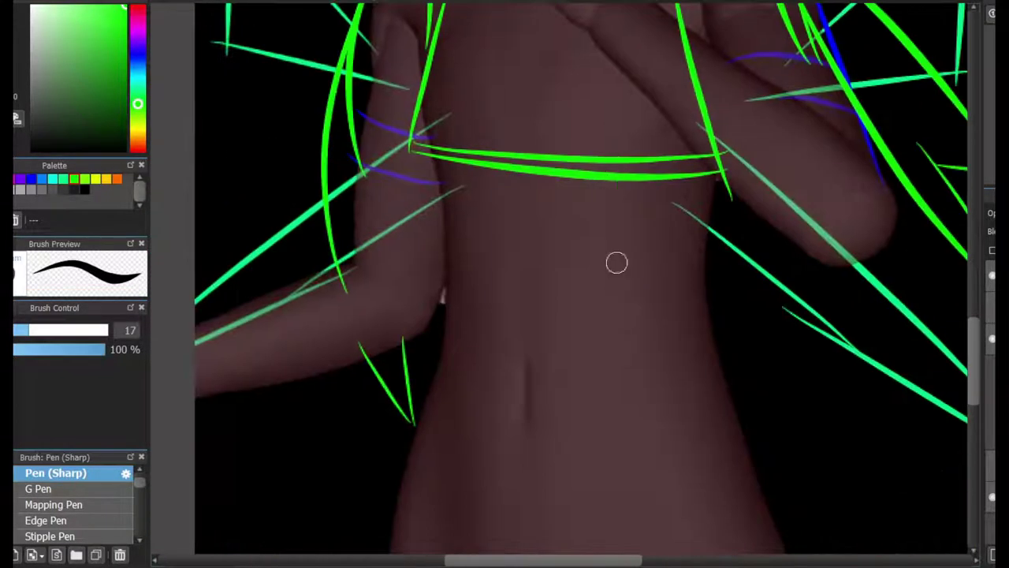
pyautogui.moveTo(604, 168); pyautogui.dragTo(604, 286)
pyautogui.moveTo(475, 168); pyautogui.dragTo(485, 552)
pyautogui.moveTo(552, 316); pyautogui.dragTo(657, 173)
pyautogui.hotkey('ctrl', 'z')
# Draw two long green lines from the hem down the torso and add an angular cloth panel outside each one.
pyautogui.moveTo(709, 119)
pyautogui.mouseDown()
pyautogui.moveTo(717, 209)
pyautogui.moveTo(775, 466)
pyautogui.mouseUp()
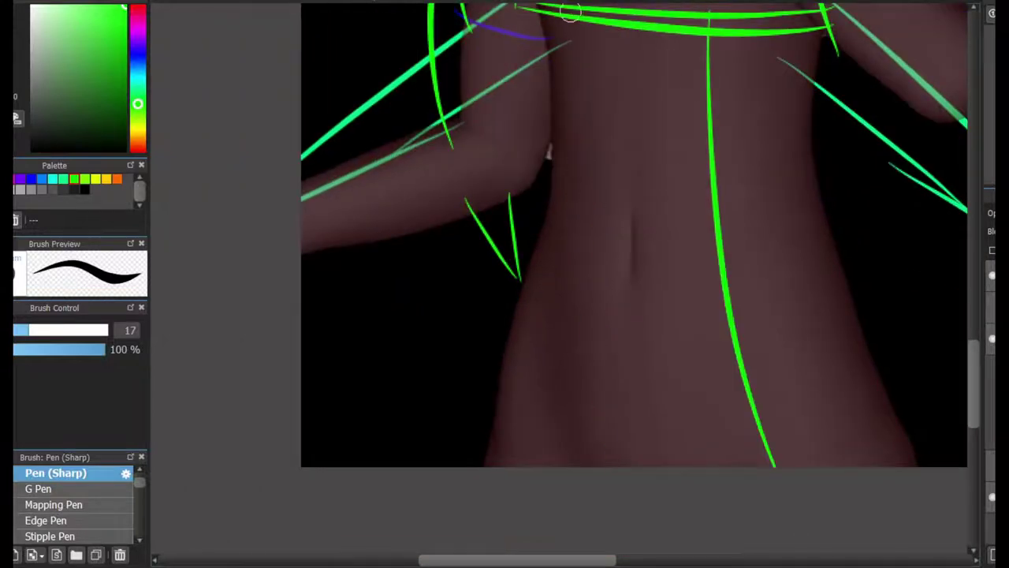
pyautogui.moveTo(570, 11); pyautogui.dragTo(600, 465)
pyautogui.moveTo(710, 75); pyautogui.dragTo(765, 118)
pyautogui.moveTo(759, 96)
pyautogui.mouseDown()
pyautogui.moveTo(802, 329)
pyautogui.moveTo(767, 390)
pyautogui.mouseUp()
pyautogui.moveTo(536, 144); pyautogui.dragTo(541, 369)
pyautogui.moveTo(548, 375); pyautogui.dragTo(583, 409)
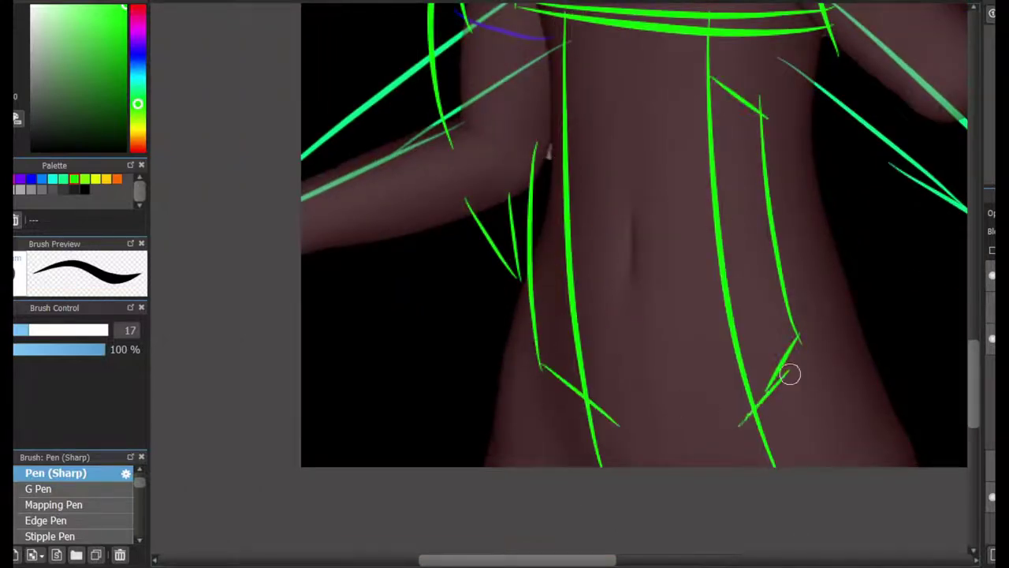
# Sketch diagonal green lines across the hips, angling down toward the lower edge of the canvas.
pyautogui.moveTo(909, 398); pyautogui.dragTo(806, 466)
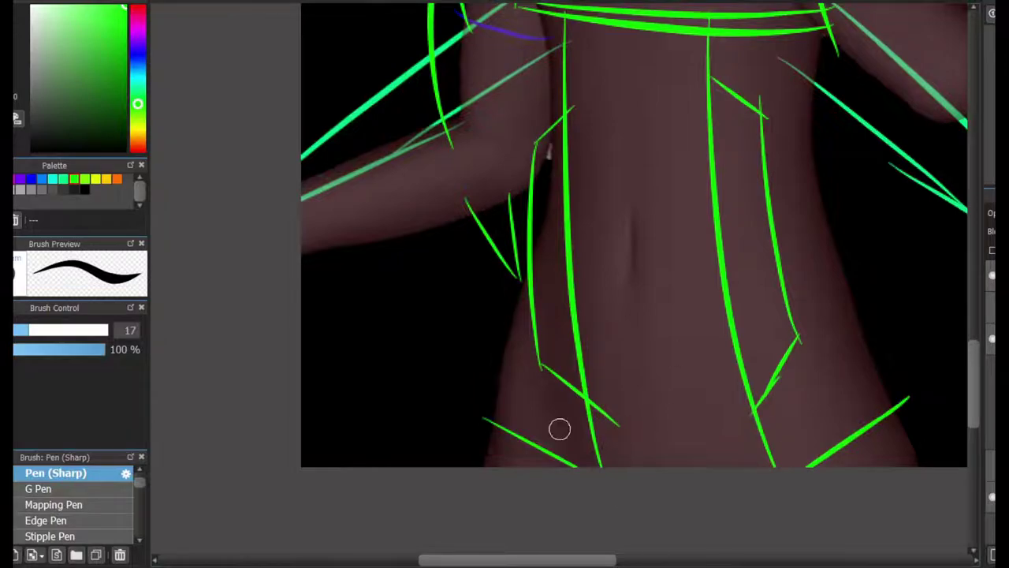
pyautogui.hotkey('ctrl', 'z')
pyautogui.moveTo(709, 468); pyautogui.dragTo(885, 363)
pyautogui.scroll(5, 886, 363)
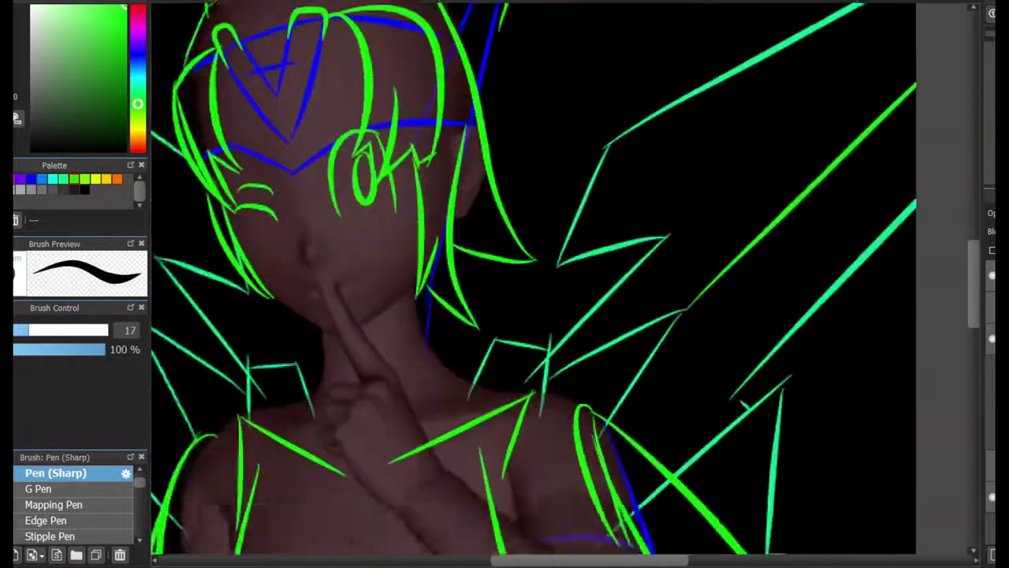
# Sketch a short green line beside the waist, and draw blue curves down both sides of the top into its hem.
pyautogui.scroll(-10, 600, 284)
pyautogui.moveTo(611, 189); pyautogui.dragTo(709, 307)
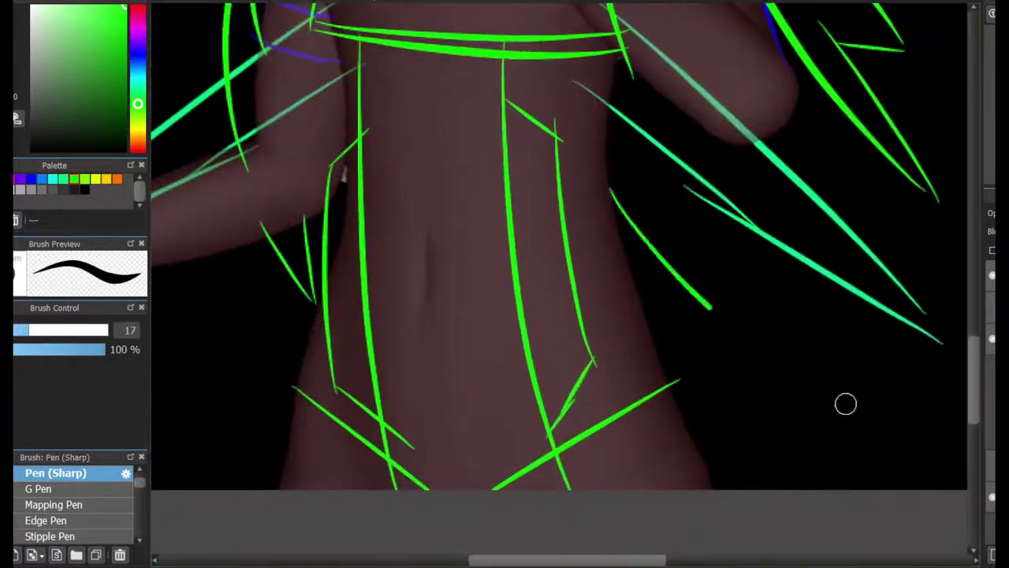
pyautogui.scroll(10, 935, 261)
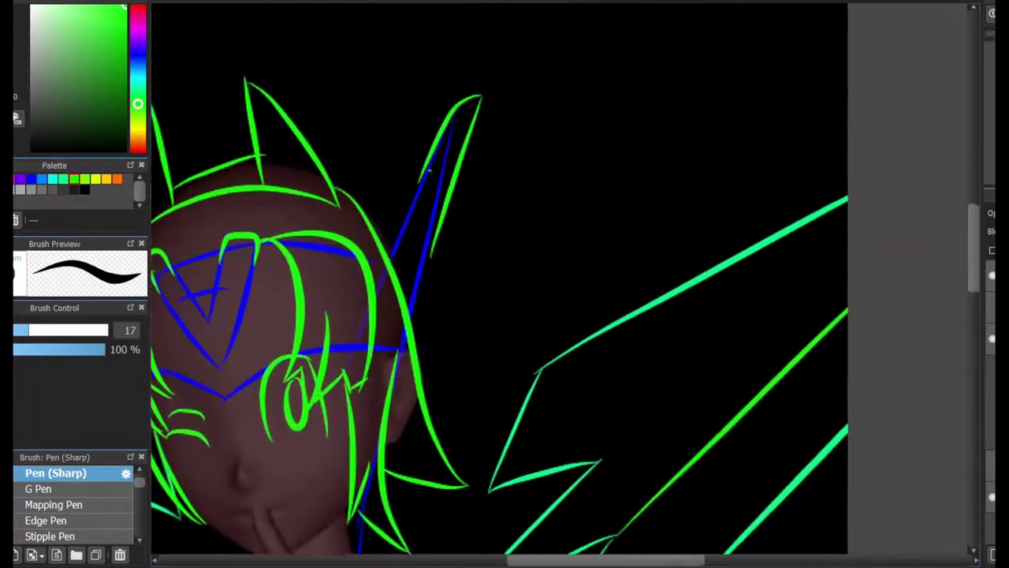
pyautogui.scroll(-10, 497, 284)
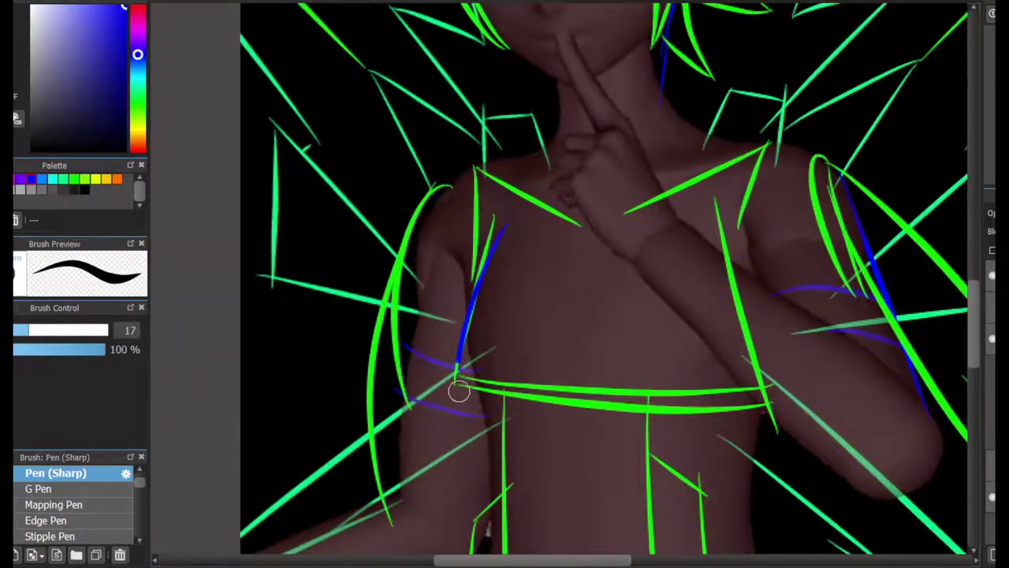
pyautogui.moveTo(749, 268)
pyautogui.mouseDown()
pyautogui.moveTo(707, 418)
pyautogui.moveTo(714, 209)
pyautogui.mouseUp()
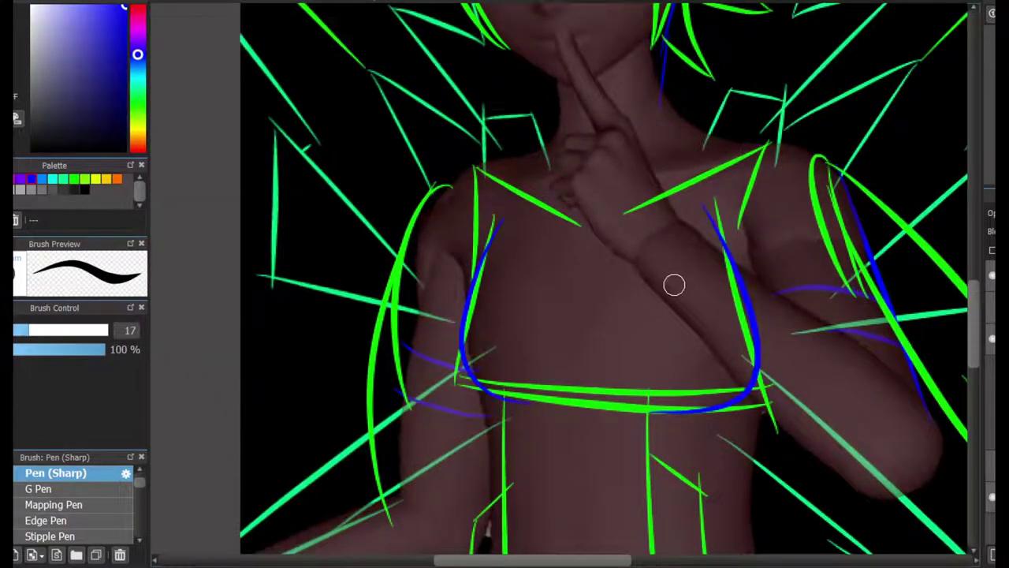
# Draw a blue wristband around the raised forearm and add a small dot near its lower edge.
pyautogui.scroll(5, 671, 283)
pyautogui.moveTo(697, 158); pyautogui.dragTo(604, 272)
pyautogui.moveTo(749, 197); pyautogui.dragTo(642, 315)
pyautogui.click(622, 289)
pyautogui.scroll(-3, 623, 290)
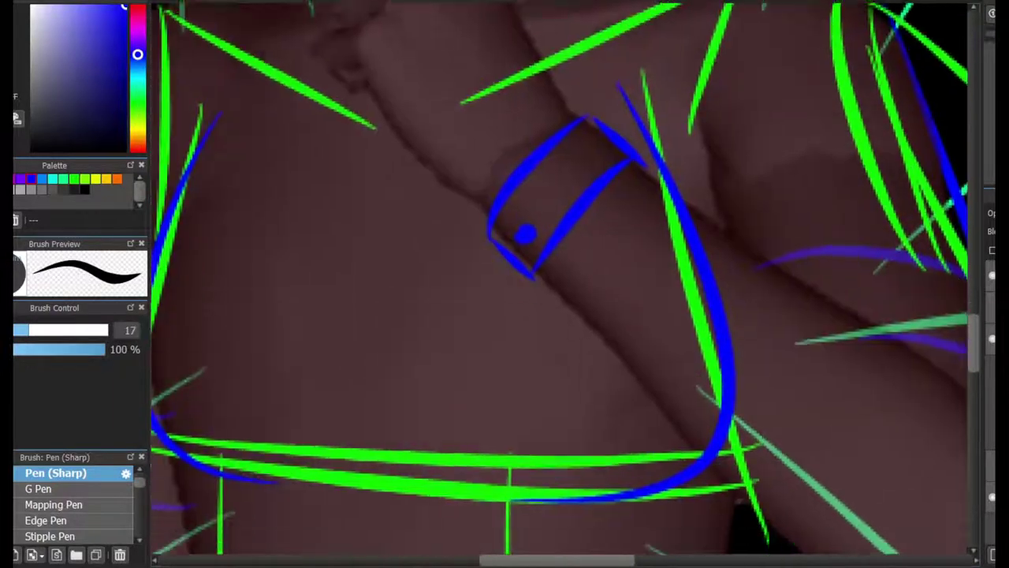
pyautogui.scroll(8, 623, 290)
pyautogui.scroll(-3, 615, 234)
pyautogui.scroll(2, 615, 235)
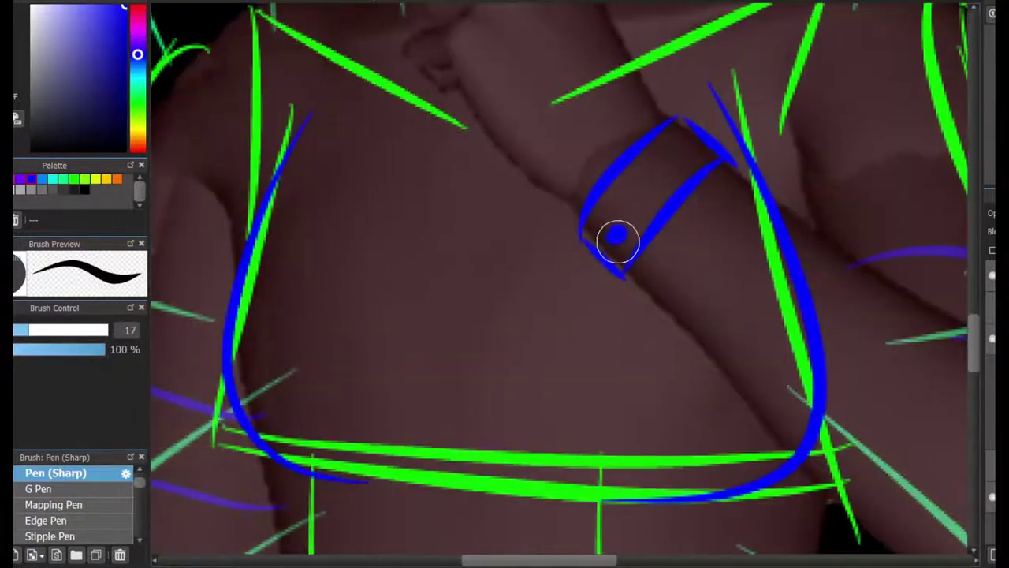
# Undo the short blue strokes sketched above the upper wing's edge.
pyautogui.scroll(-6, 615, 234)
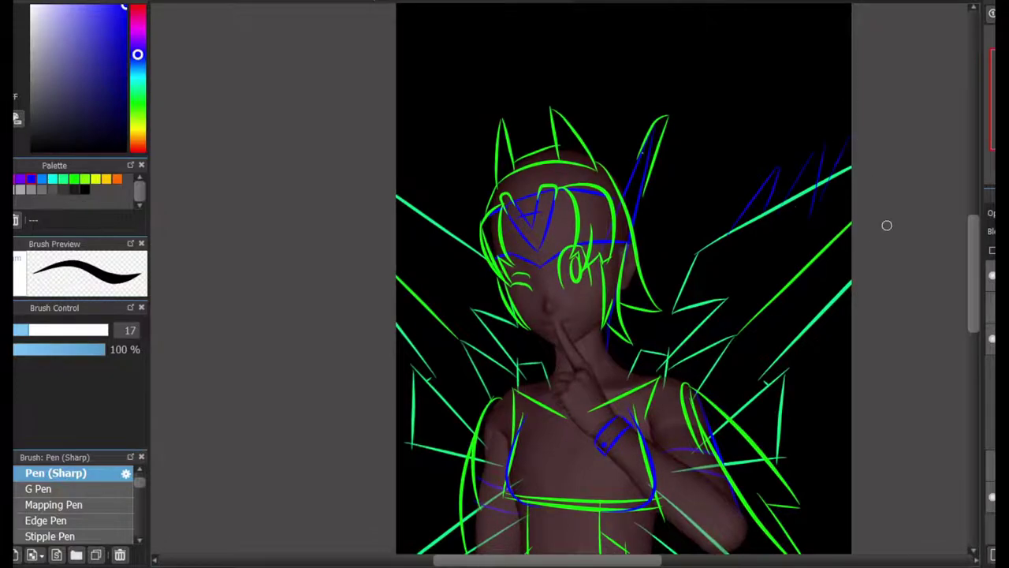
pyautogui.hotkey('ctrl', 'z')
pyautogui.scroll(2, 886, 225)
pyautogui.scroll(-2, 894, 221)
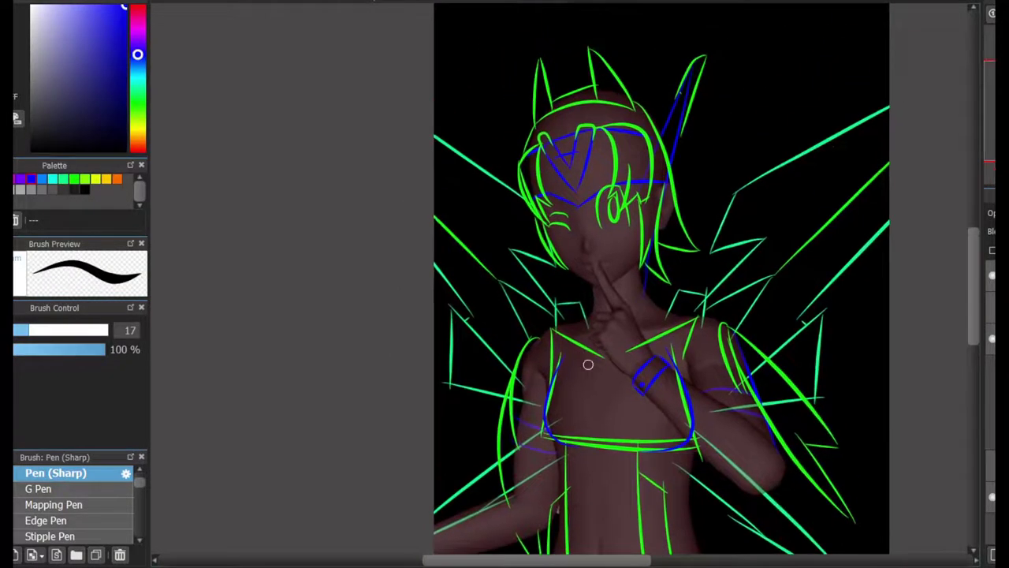
# Draw a blue arched neckline across the chest with an angular inset below it and doubled lines at the corners.
pyautogui.scroll(2, 574, 397)
pyautogui.scroll(1, 564, 355)
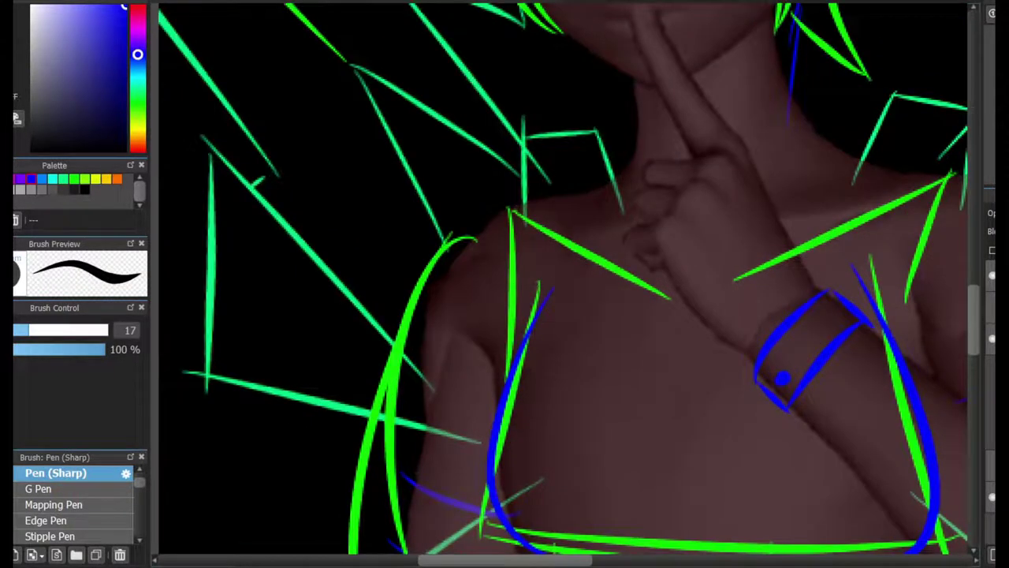
pyautogui.scroll(-1, 692, 320)
pyautogui.scroll(1, 513, 184)
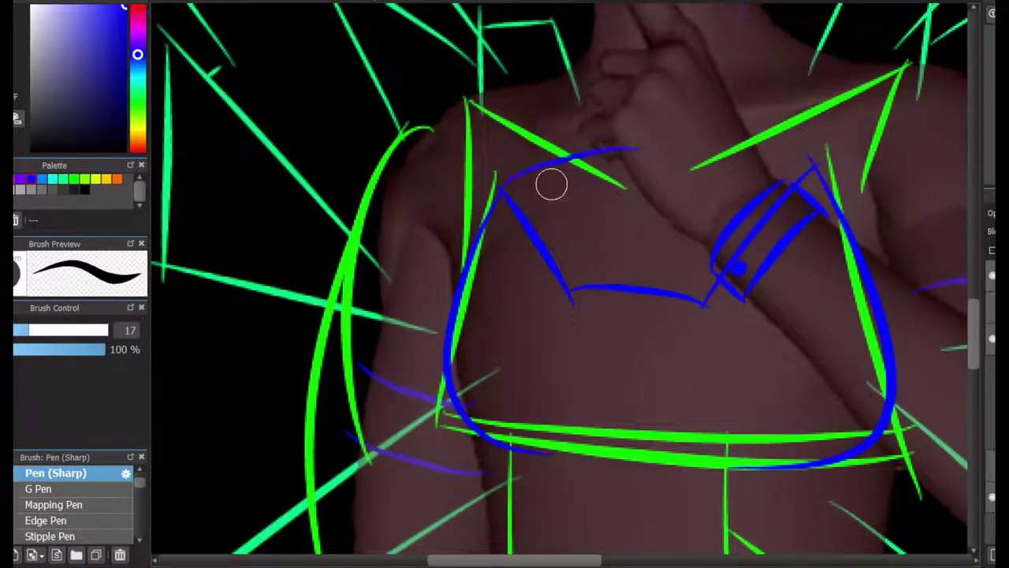
pyautogui.moveTo(551, 184)
pyautogui.mouseDown()
pyautogui.moveTo(798, 191)
pyautogui.moveTo(815, 173)
pyautogui.mouseUp()
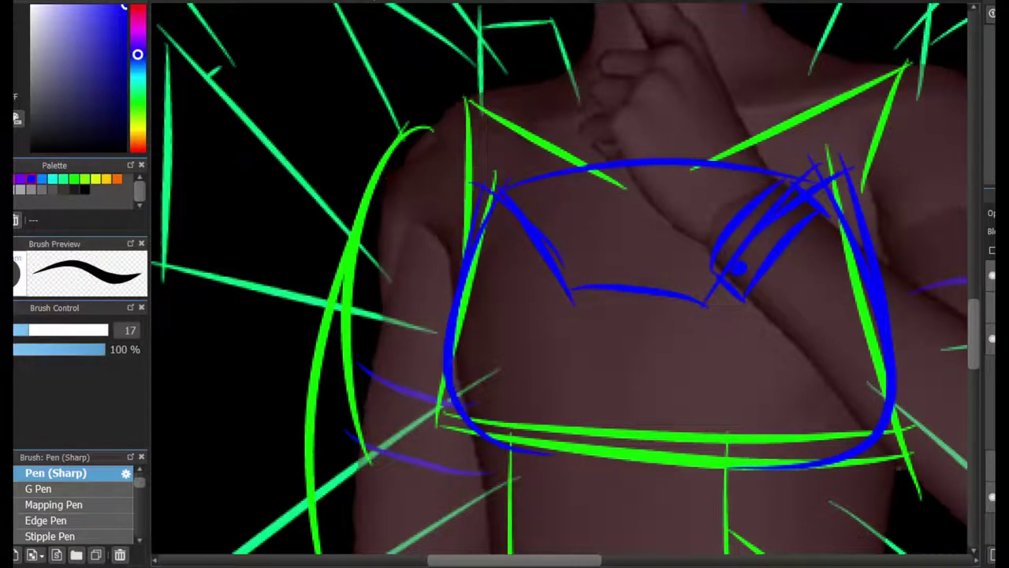
# Erase the overlapping green lines on the top's side and upper hem, plus wing lines crossing the raised arm's sleeve.
pyautogui.press('e')
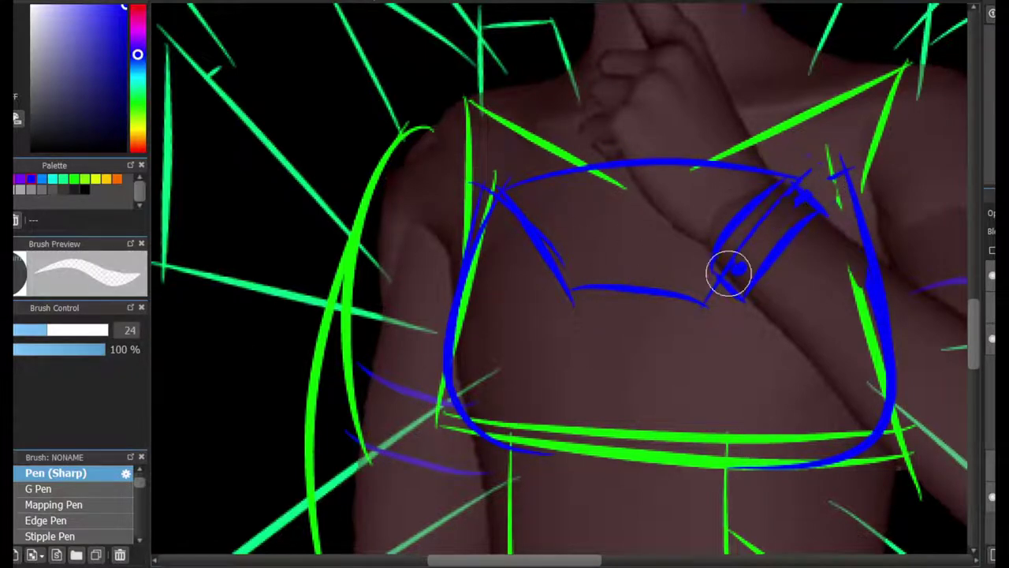
pyautogui.moveTo(520, 430); pyautogui.dragTo(859, 432)
pyautogui.moveTo(707, 338); pyautogui.dragTo(643, 57)
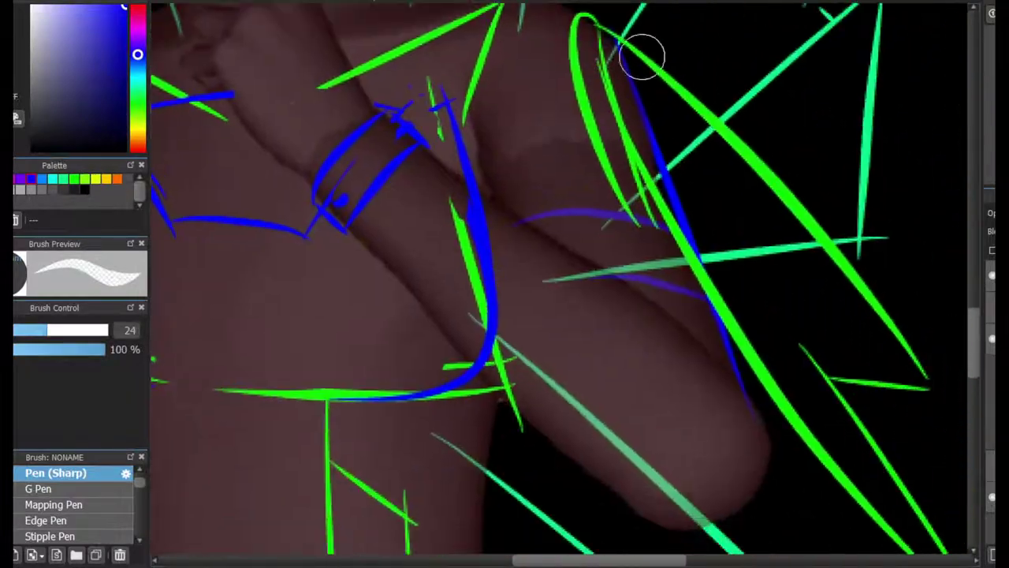
pyautogui.moveTo(713, 260)
pyautogui.mouseDown()
pyautogui.moveTo(676, 113)
pyautogui.moveTo(686, 134)
pyautogui.mouseUp()
pyautogui.moveTo(552, 157)
pyautogui.mouseDown()
pyautogui.moveTo(670, 379)
pyautogui.moveTo(780, 504)
pyautogui.mouseUp()
# Erase the long green lines down the middle of the torso and part of the adjoining cloth panel's edge.
pyautogui.scroll(-10, 778, 416)
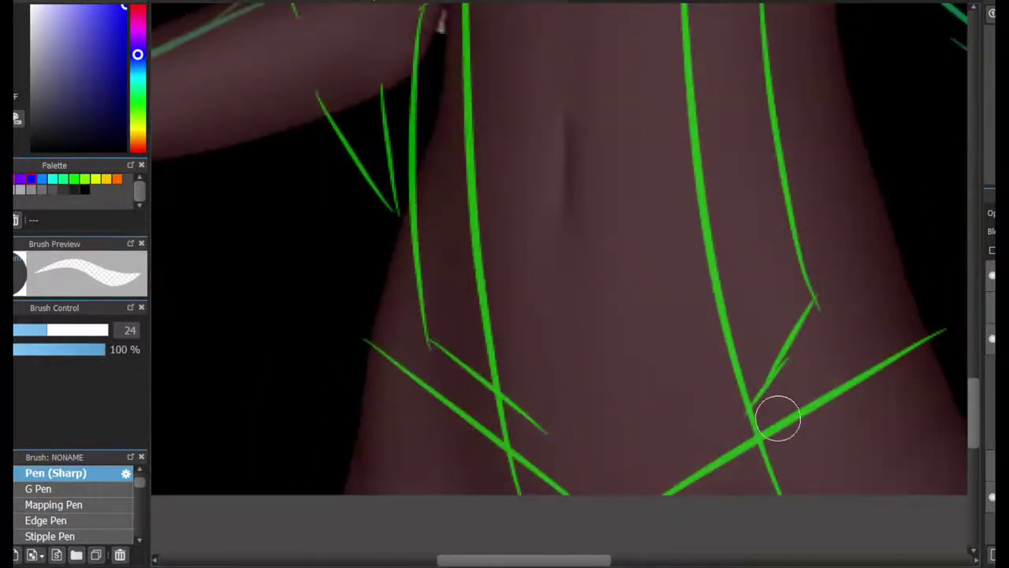
pyautogui.scroll(3, 505, 163)
pyautogui.moveTo(505, 162)
pyautogui.mouseDown()
pyautogui.moveTo(511, 360)
pyautogui.moveTo(450, 343)
pyautogui.mouseUp()
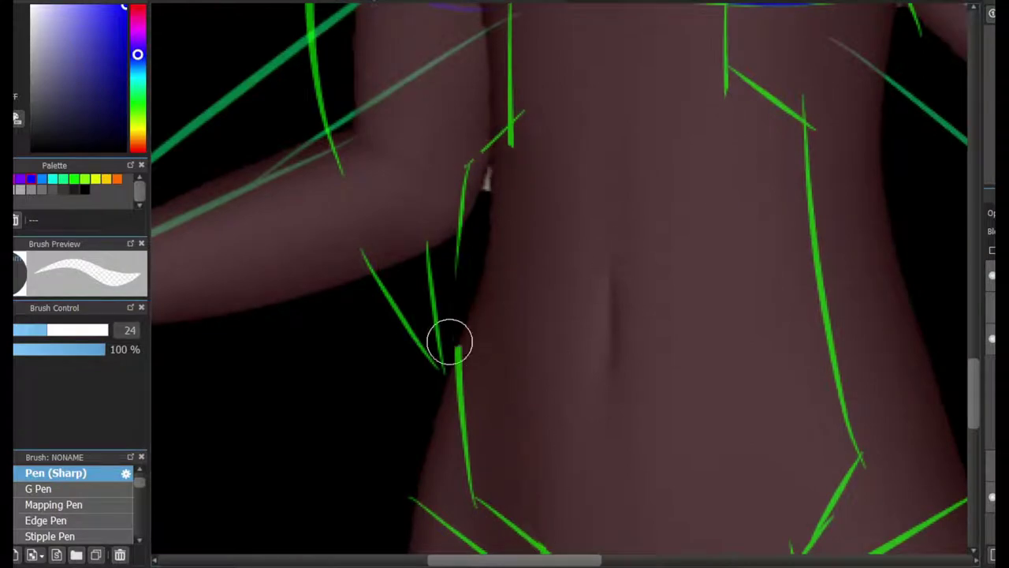
# Draw a curved blue contour with the Pen (Sharp) brush along the waist beside the lowered arm.
pyautogui.press('p')
pyautogui.moveTo(484, 135); pyautogui.dragTo(432, 404)
pyautogui.scroll(-1, 532, 286)
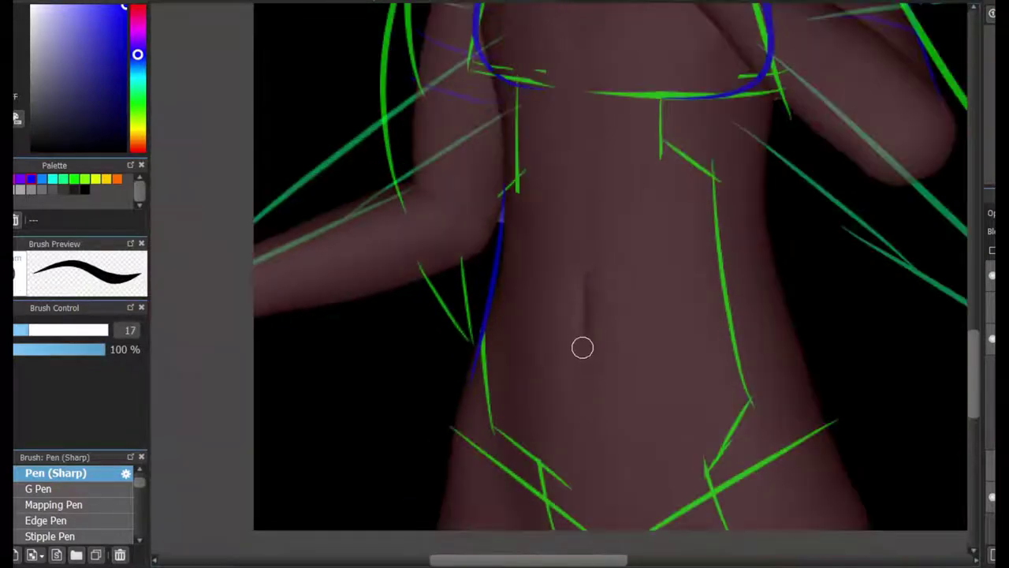
pyautogui.scroll(-2, 567, 284)
pyautogui.scroll(2, 615, 197)
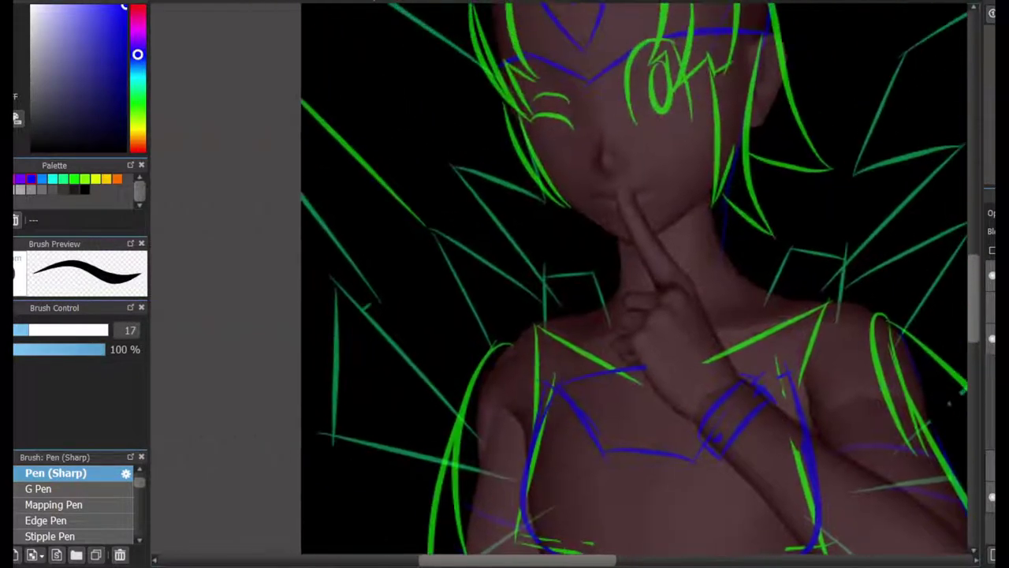
pyautogui.scroll(3, 643, 81)
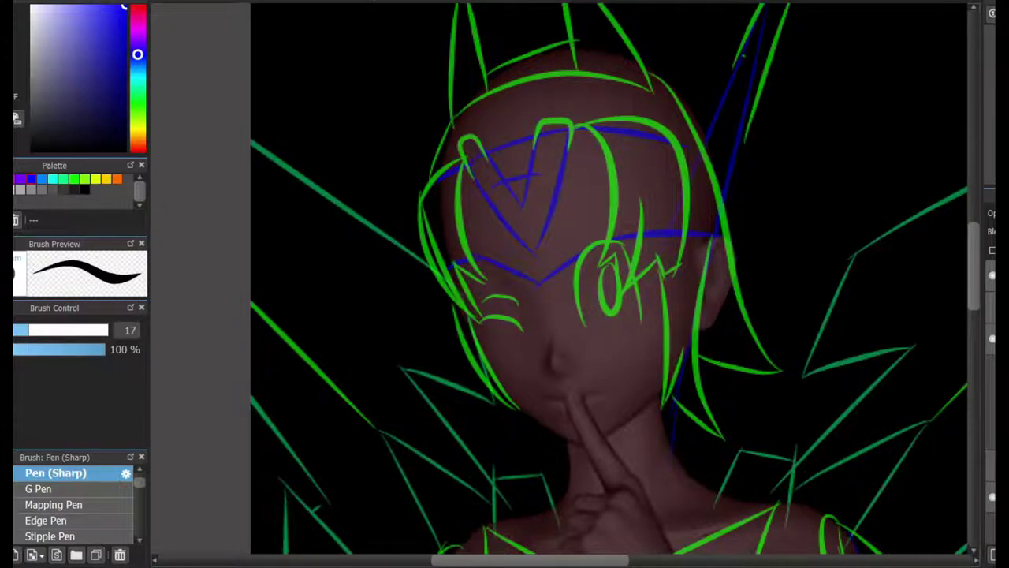
pyautogui.scroll(-2, 858, 231)
pyautogui.scroll(-2, 692, 289)
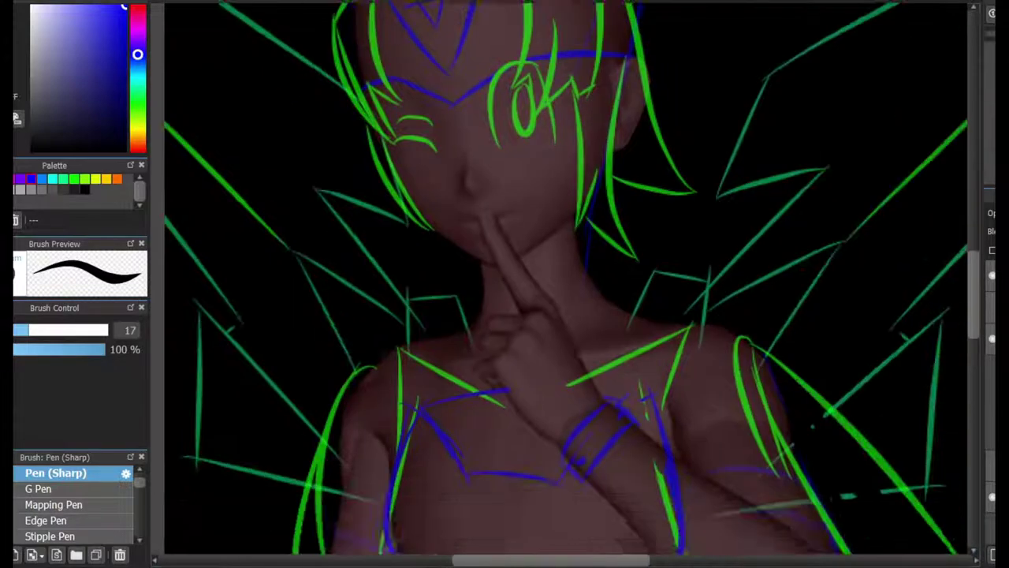
pyautogui.scroll(3, 692, 290)
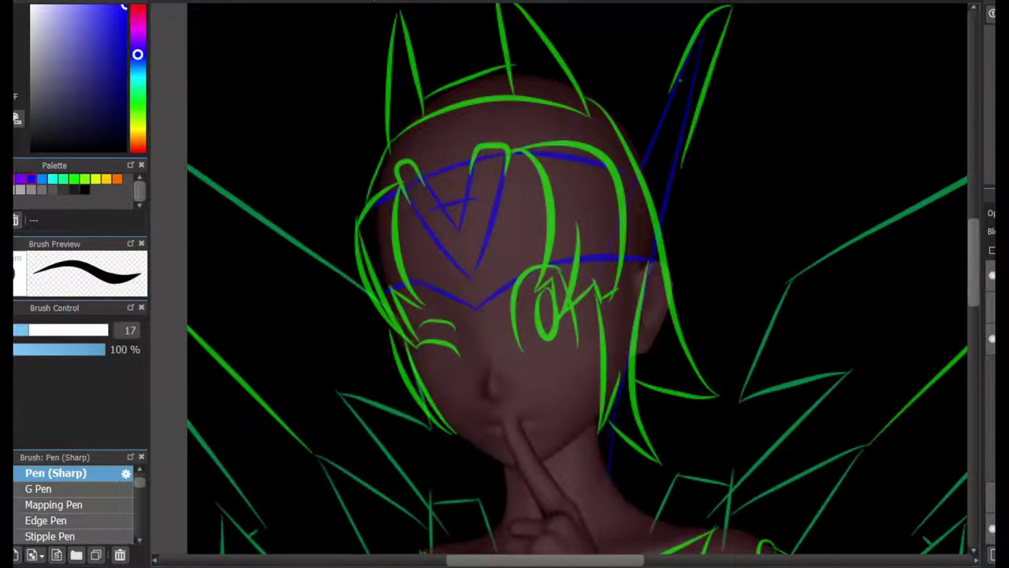
pyautogui.scroll(-3, 292, 368)
# Trace the forehead's V-shaped headpiece in red, with its outer edges, notched upper edge and small inner V.
pyautogui.press('x')
pyautogui.scroll(5, 563, 169)
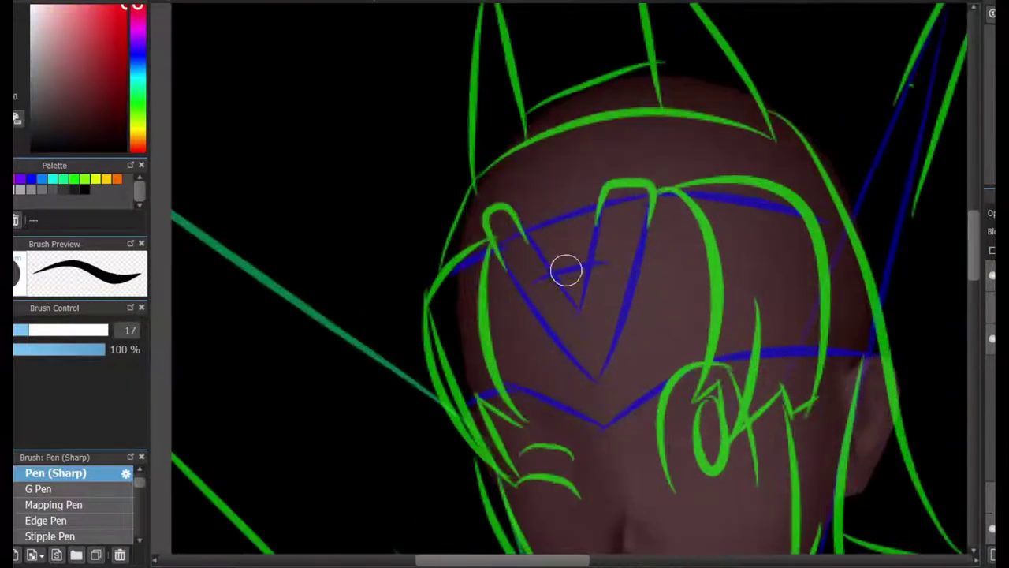
pyautogui.moveTo(599, 377); pyautogui.dragTo(468, 216)
pyautogui.scroll(2, 473, 225)
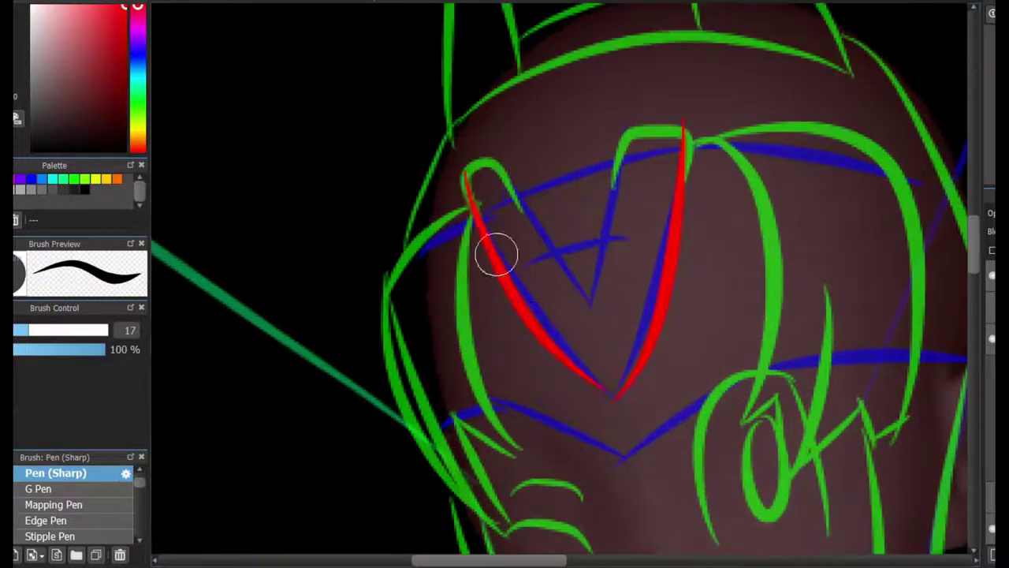
pyautogui.moveTo(480, 176); pyautogui.dragTo(615, 177)
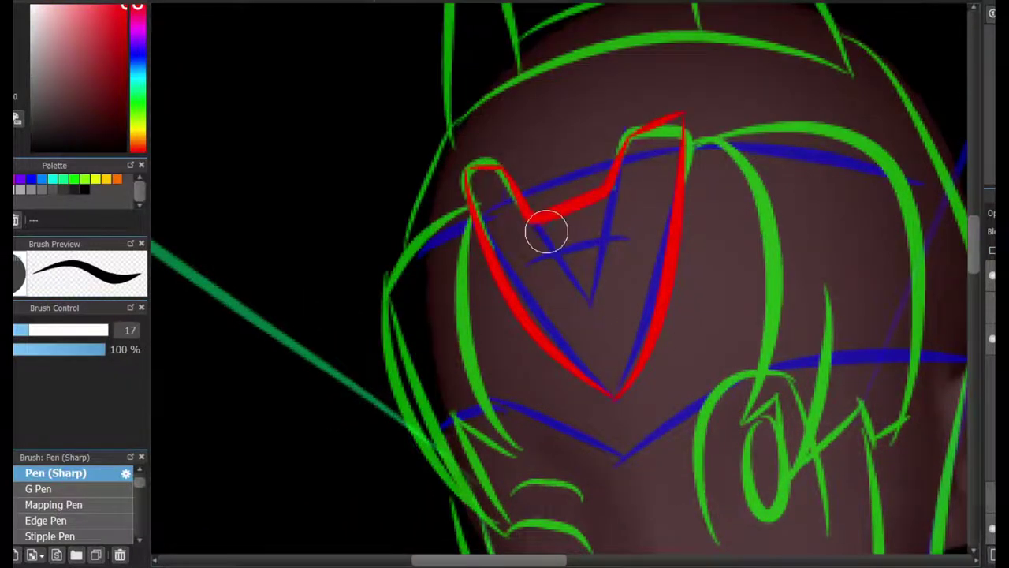
pyautogui.moveTo(539, 224); pyautogui.dragTo(589, 296)
pyautogui.scroll(-2, 552, 284)
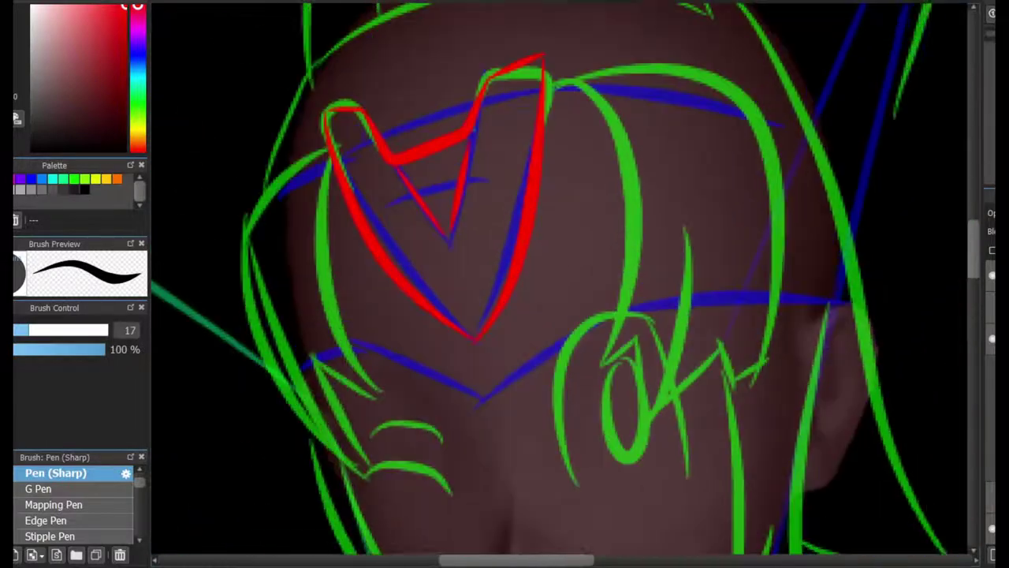
# Redraw the bangs over the open eye in white, with a curved outer edge and jagged pointed strands.
pyautogui.scroll(2, 518, 185)
pyautogui.press('x')
pyautogui.moveTo(620, 79)
pyautogui.mouseDown()
pyautogui.moveTo(694, 275)
pyautogui.moveTo(694, 370)
pyautogui.moveTo(683, 265)
pyautogui.moveTo(670, 361)
pyautogui.moveTo(824, 369)
pyautogui.mouseUp()
pyautogui.moveTo(907, 152); pyautogui.dragTo(892, 122)
pyautogui.hotkey('ctrl', 'z')
pyautogui.moveTo(607, 47)
pyautogui.mouseDown()
pyautogui.moveTo(805, 50)
pyautogui.moveTo(838, 337)
pyautogui.moveTo(863, 292)
pyautogui.moveTo(867, 315)
pyautogui.mouseUp()
pyautogui.hotkey('ctrl', 'z')
pyautogui.moveTo(804, 174); pyautogui.dragTo(769, 386)
pyautogui.hotkey('ctrl', 'z')
pyautogui.moveTo(746, 227)
pyautogui.mouseDown()
pyautogui.moveTo(725, 419)
pyautogui.moveTo(777, 253)
pyautogui.moveTo(661, 335)
pyautogui.mouseUp()
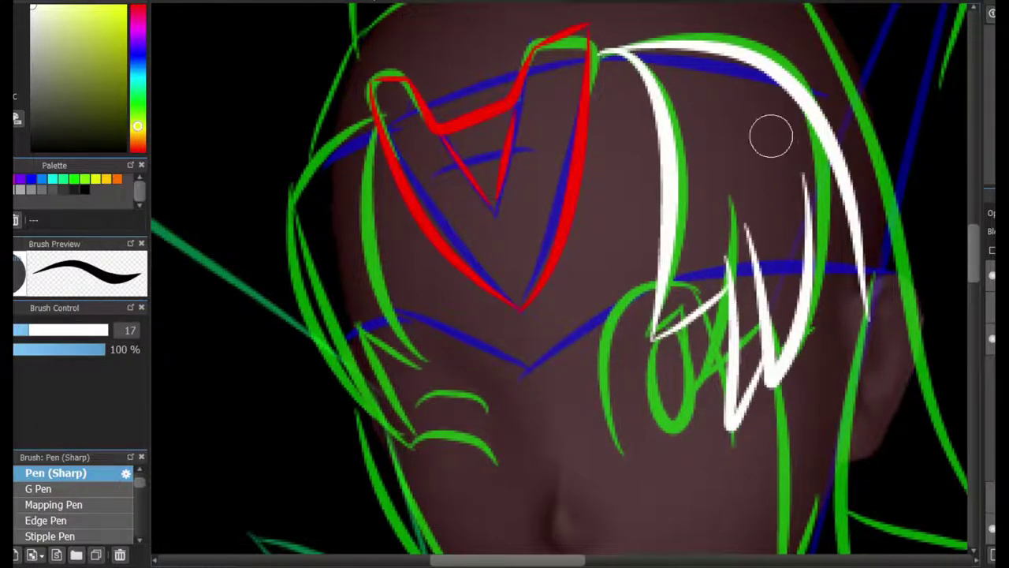
# Draw long white side strands in front of the ear, ending in points at the jaw and beside the neck.
pyautogui.moveTo(770, 135)
pyautogui.mouseDown()
pyautogui.moveTo(878, 326)
pyautogui.moveTo(910, 204)
pyautogui.mouseUp()
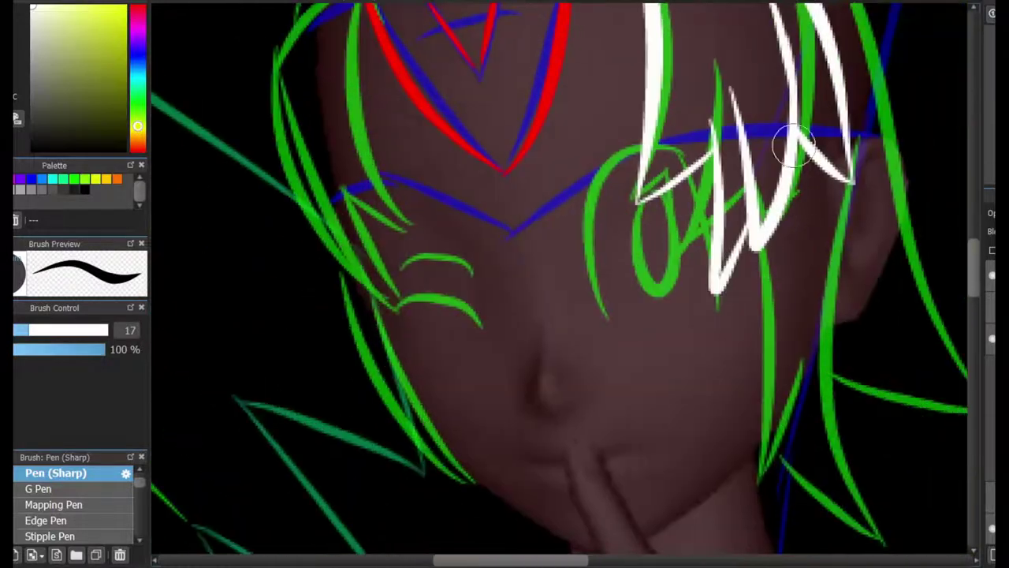
pyautogui.hotkey('ctrl', 'z')
pyautogui.moveTo(797, 144)
pyautogui.mouseDown()
pyautogui.moveTo(771, 409)
pyautogui.moveTo(837, 311)
pyautogui.mouseUp()
pyautogui.moveTo(847, 133); pyautogui.dragTo(899, 532)
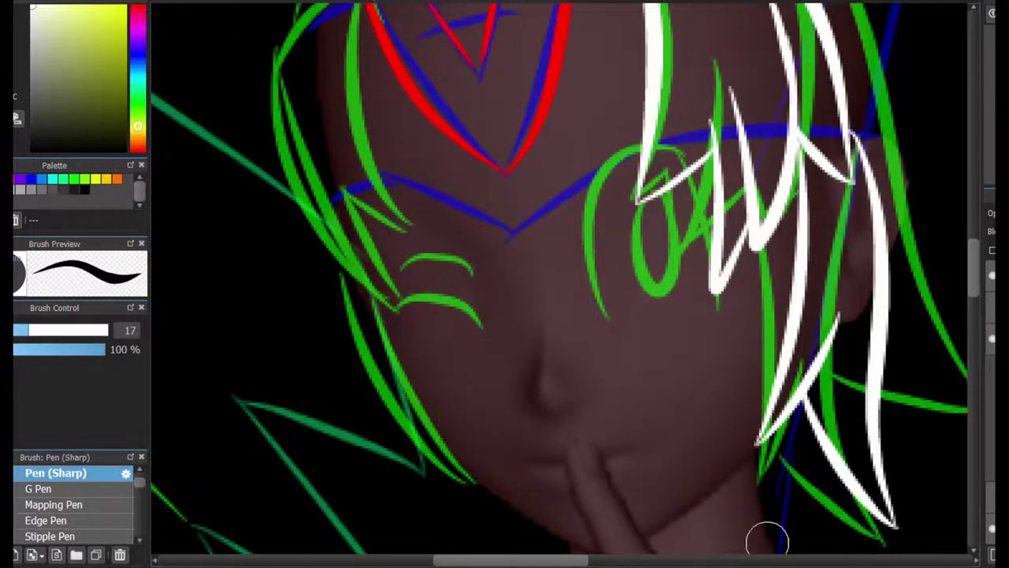
# Redraw the hair beside the closed eye in white, with a curved forehead lock and pointed strands along the cheek.
pyautogui.moveTo(355, 9)
pyautogui.mouseDown()
pyautogui.moveTo(473, 44)
pyautogui.moveTo(587, 160)
pyautogui.moveTo(647, 382)
pyautogui.mouseUp()
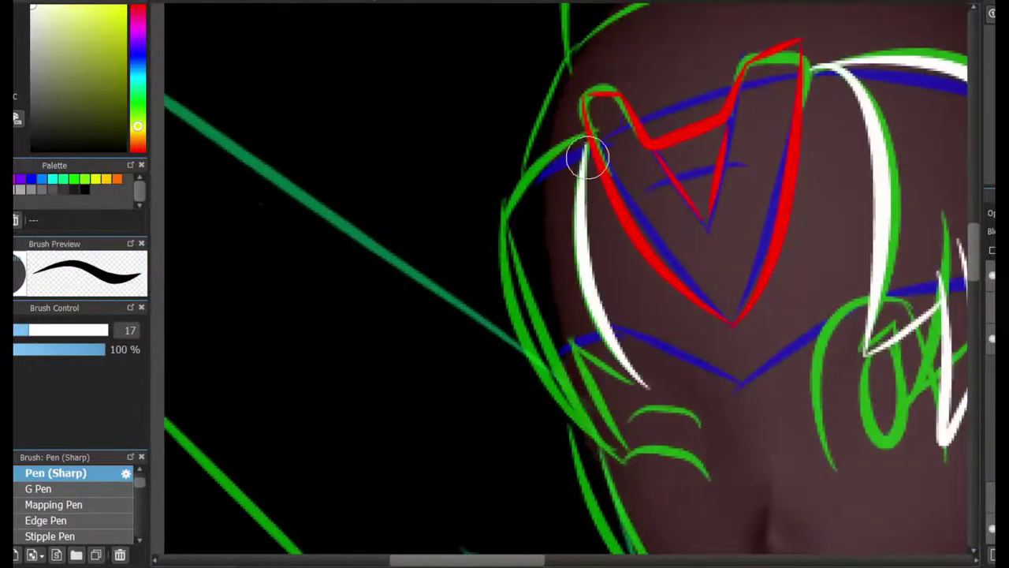
pyautogui.moveTo(570, 140)
pyautogui.mouseDown()
pyautogui.moveTo(489, 259)
pyautogui.moveTo(495, 418)
pyautogui.mouseUp()
pyautogui.moveTo(556, 304); pyautogui.dragTo(611, 483)
pyautogui.moveTo(533, 206); pyautogui.dragTo(505, 316)
pyautogui.moveTo(561, 347); pyautogui.dragTo(641, 387)
pyautogui.moveTo(789, 236)
pyautogui.mouseDown()
pyautogui.moveTo(481, 347)
pyautogui.moveTo(647, 422)
pyautogui.mouseUp()
# Draw a white arc across the crown below the two pointed ears, redoing the stroke until it fits.
pyautogui.moveTo(428, 345); pyautogui.dragTo(614, 230)
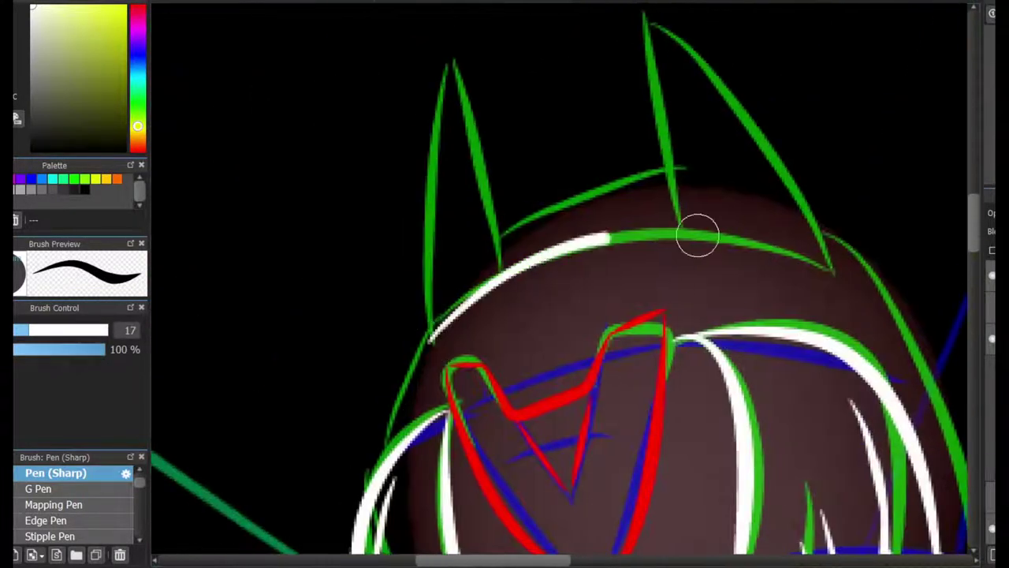
pyautogui.hotkey('ctrl', 'z')
pyautogui.moveTo(399, 366)
pyautogui.mouseDown()
pyautogui.moveTo(807, 236)
pyautogui.moveTo(856, 260)
pyautogui.mouseUp()
pyautogui.hotkey('ctrl', 'z')
pyautogui.hotkey('ctrl', 'z')
pyautogui.moveTo(420, 345); pyautogui.dragTo(838, 277)
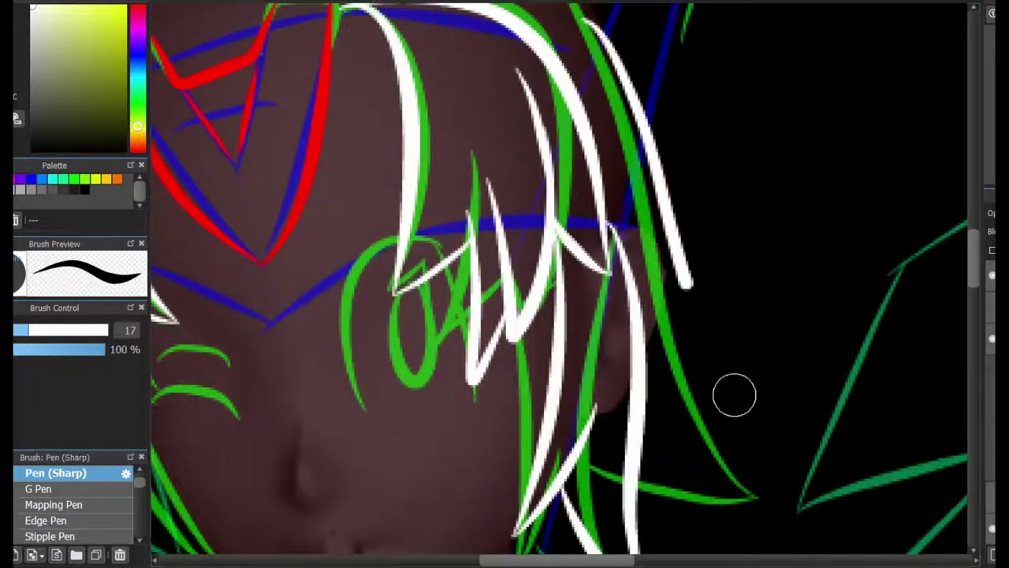
# Draw the back hair in white, sweeping behind the ear to a point and curving back along its lower edge.
pyautogui.moveTo(583, 16); pyautogui.dragTo(781, 505)
pyautogui.moveTo(642, 475); pyautogui.dragTo(785, 507)
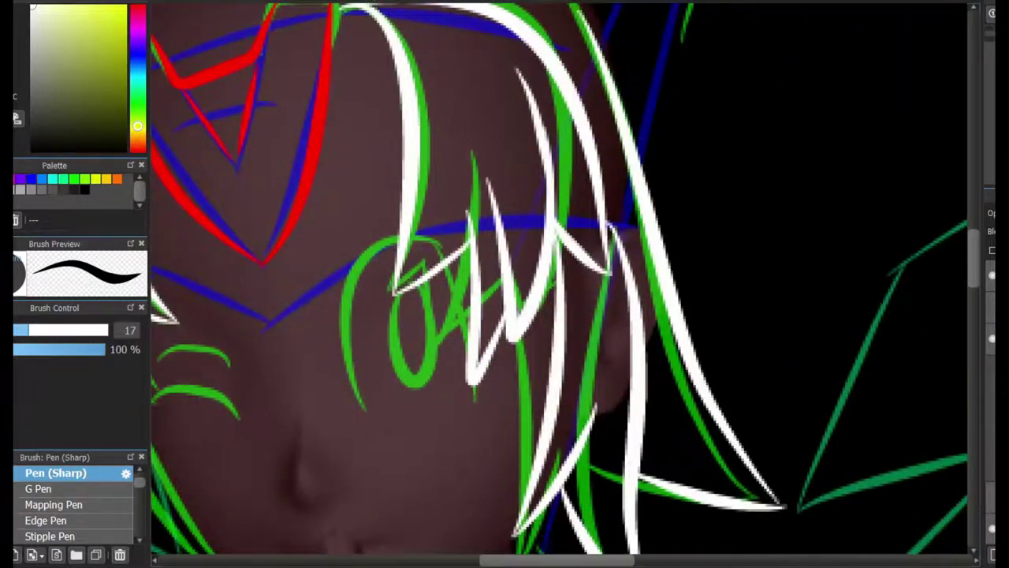
pyautogui.moveTo(394, 442)
pyautogui.mouseDown()
pyautogui.moveTo(710, 197)
pyautogui.moveTo(667, 228)
pyautogui.moveTo(604, 399)
pyautogui.moveTo(628, 310)
pyautogui.moveTo(671, 306)
pyautogui.moveTo(643, 298)
pyautogui.mouseUp()
pyautogui.hotkey('ctrl', 'z')
# Draw the nose in white with a short bridge line and a small angled stroke under the tip.
pyautogui.moveTo(473, 237); pyautogui.dragTo(631, 336)
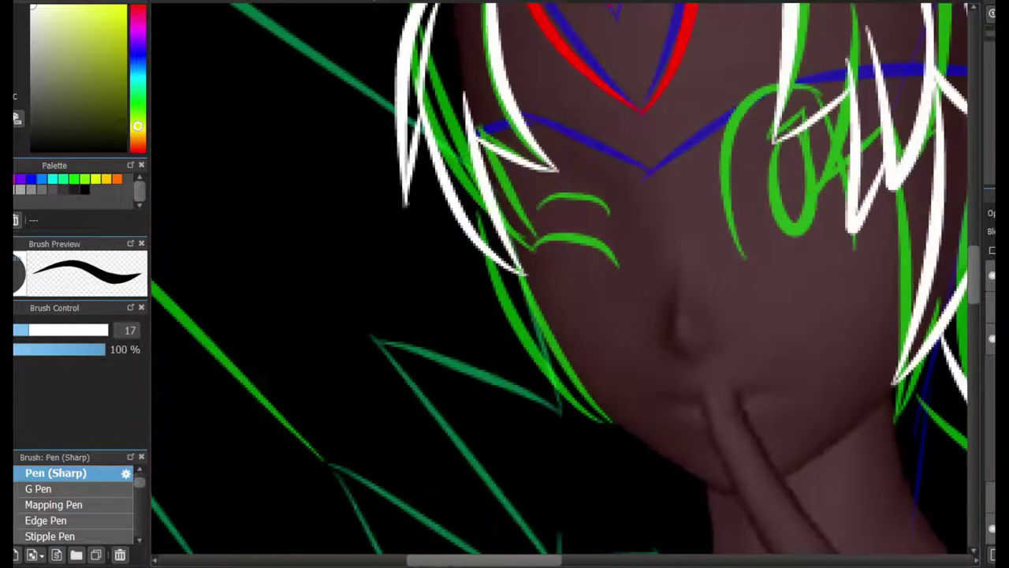
pyautogui.scroll(2, 631, 336)
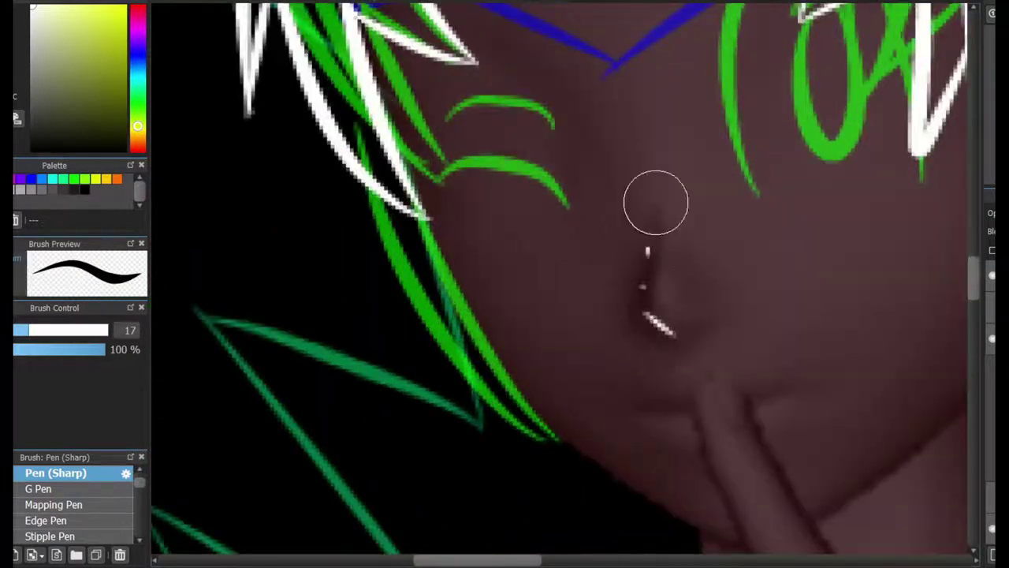
pyautogui.moveTo(568, 265); pyautogui.dragTo(374, 71)
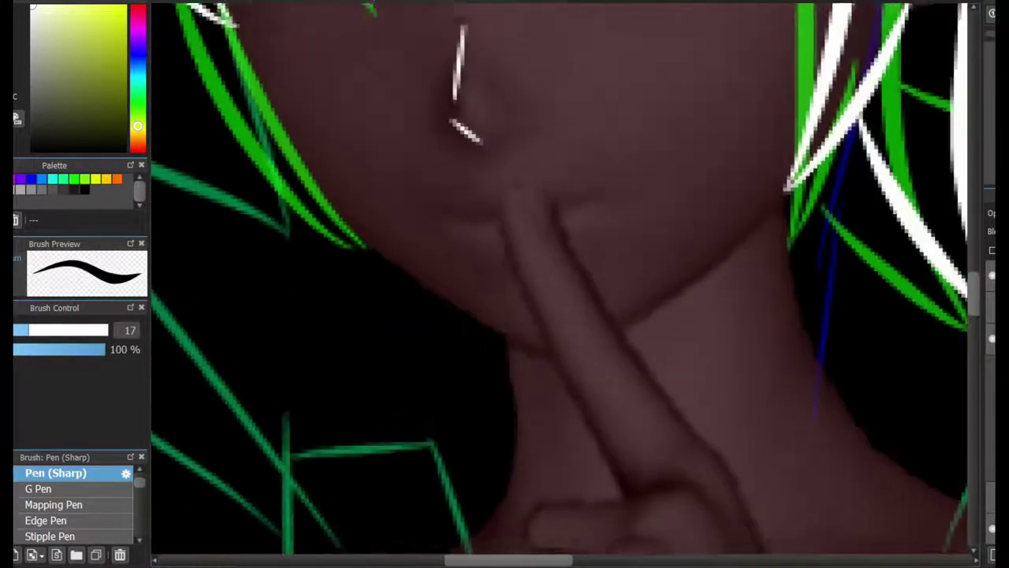
# Outline the raised index finger's tip and outer edge in white, and add two knuckle arcs below it.
pyautogui.moveTo(637, 221)
pyautogui.mouseDown()
pyautogui.moveTo(587, 118)
pyautogui.moveTo(580, 235)
pyautogui.mouseUp()
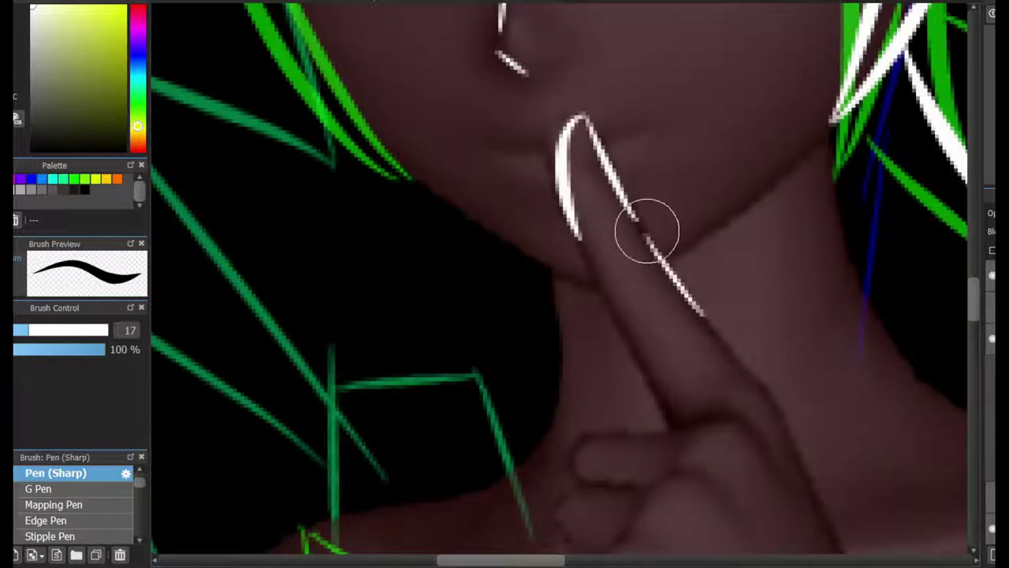
pyautogui.moveTo(734, 355); pyautogui.dragTo(798, 470)
pyautogui.moveTo(673, 425)
pyautogui.mouseDown()
pyautogui.moveTo(839, 65)
pyautogui.moveTo(764, 176)
pyautogui.moveTo(867, 243)
pyautogui.mouseUp()
pyautogui.moveTo(739, 238); pyautogui.dragTo(841, 298)
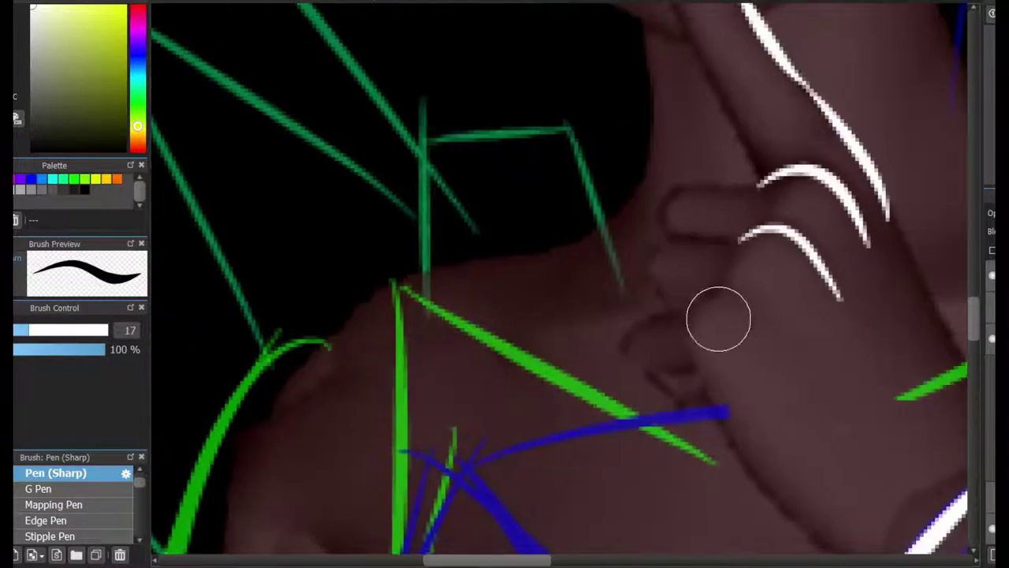
# Draw the three curled fingers in white with rounded tips and extend the hand's outer edge down to the wristband.
pyautogui.moveTo(692, 301); pyautogui.dragTo(771, 366)
pyautogui.moveTo(768, 187); pyautogui.dragTo(666, 227)
pyautogui.moveTo(745, 233)
pyautogui.mouseDown()
pyautogui.moveTo(676, 306)
pyautogui.moveTo(619, 406)
pyautogui.mouseUp()
pyautogui.moveTo(757, 260)
pyautogui.mouseDown()
pyautogui.moveTo(597, 304)
pyautogui.moveTo(579, 281)
pyautogui.mouseUp()
pyautogui.moveTo(738, 197)
pyautogui.mouseDown()
pyautogui.moveTo(845, 421)
pyautogui.moveTo(852, 237)
pyautogui.mouseUp()
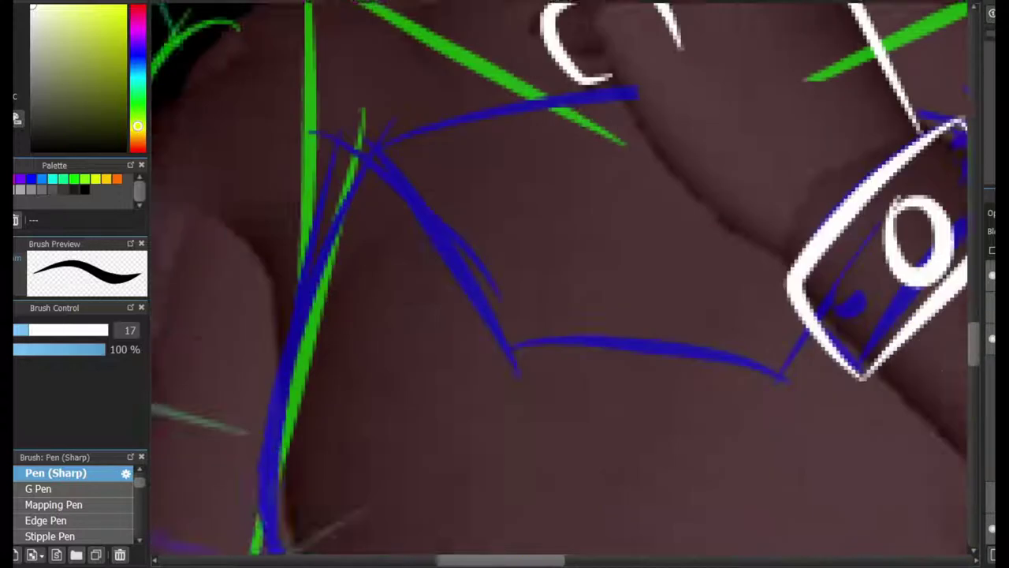
# Draw the hand's lower edge from the curled fingers to the wristband and the raised finger's inner edge in white.
pyautogui.moveTo(628, 88); pyautogui.dragTo(604, 197)
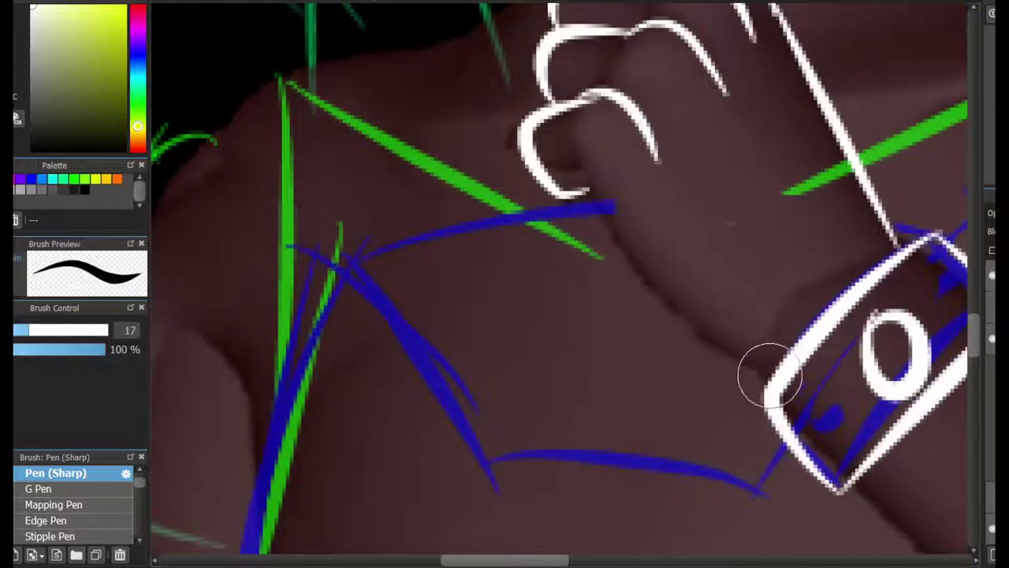
pyautogui.moveTo(586, 162); pyautogui.dragTo(608, 213)
pyautogui.scroll(3, 608, 214)
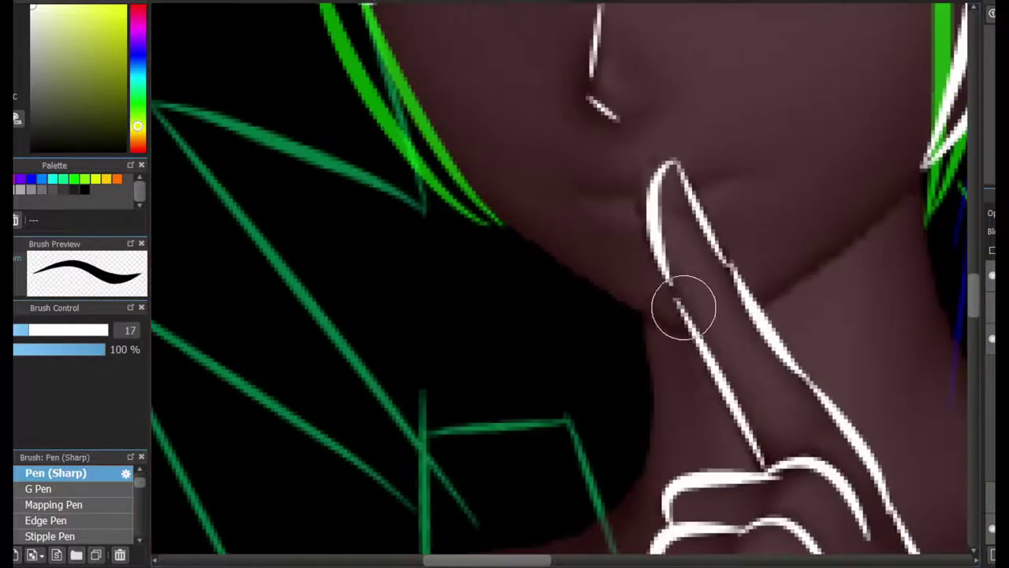
pyautogui.scroll(-3, 684, 307)
pyautogui.scroll(3, 755, 433)
# Outline the raised forearm in white from the wristband to a rounded elbow, redoing the stroke that does not fit.
pyautogui.moveTo(551, 473); pyautogui.dragTo(560, 189)
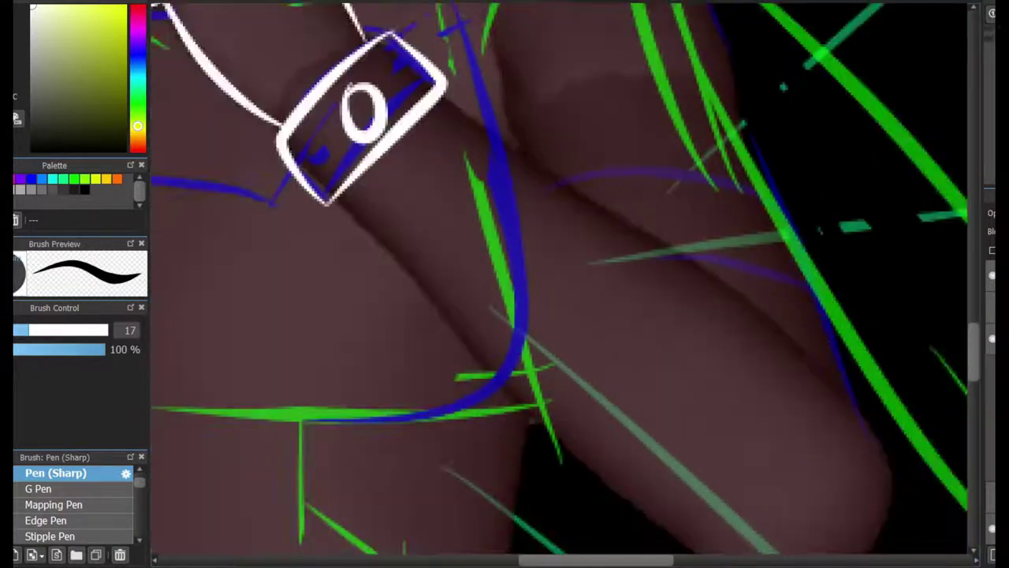
pyautogui.moveTo(473, 316); pyautogui.dragTo(560, 311)
pyautogui.moveTo(507, 124)
pyautogui.mouseDown()
pyautogui.moveTo(872, 318)
pyautogui.moveTo(874, 361)
pyautogui.moveTo(863, 237)
pyautogui.moveTo(907, 307)
pyautogui.mouseUp()
pyautogui.scroll(-1, 874, 360)
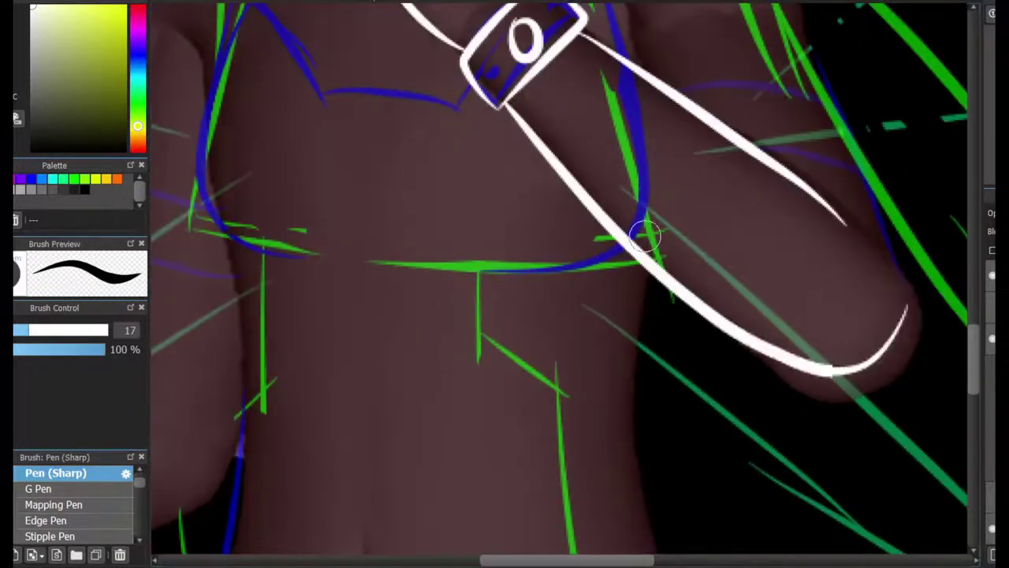
pyautogui.moveTo(579, 112); pyautogui.dragTo(682, 259)
pyautogui.hotkey('ctrl', 'z')
pyautogui.scroll(5, 683, 259)
pyautogui.scroll(-3, 768, 204)
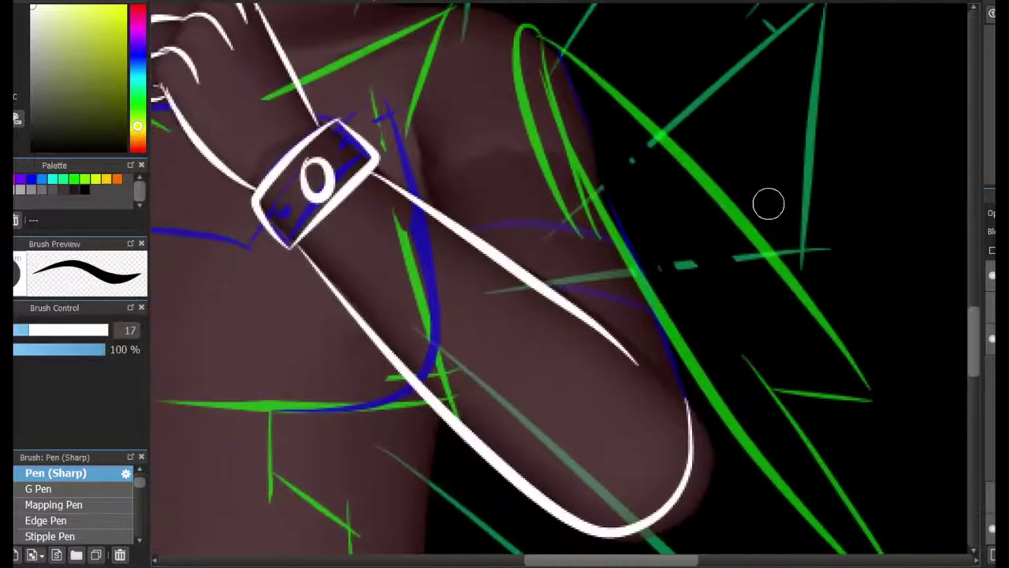
pyautogui.scroll(-3, 725, 339)
# Outline the flared sleeve beside the raised arm in red, sweeping outward from the shoulder to points, with inner fold lines.
pyautogui.moveTo(591, 118); pyautogui.dragTo(797, 457)
pyautogui.hotkey('ctrl', 'z')
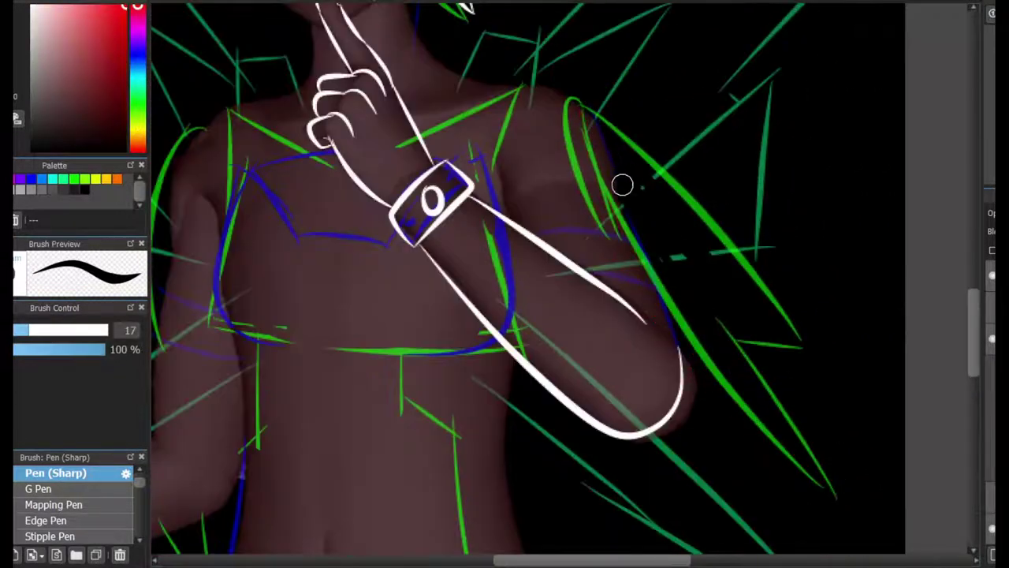
pyautogui.moveTo(683, 365); pyautogui.dragTo(732, 366)
pyautogui.moveTo(591, 110); pyautogui.dragTo(870, 426)
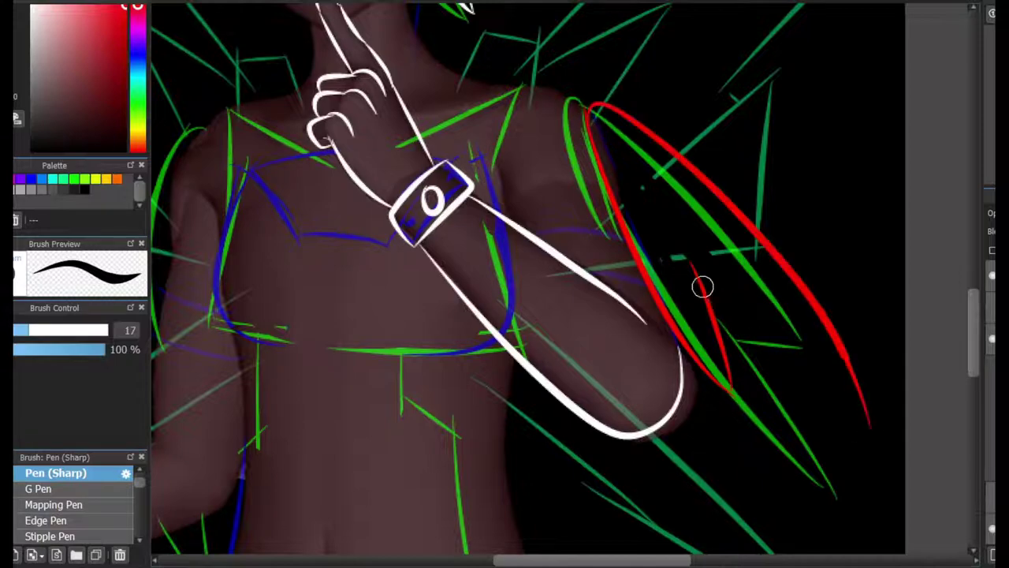
pyautogui.hotkey('ctrl', 'z')
pyautogui.moveTo(592, 113); pyautogui.dragTo(843, 410)
pyautogui.moveTo(644, 182)
pyautogui.mouseDown()
pyautogui.moveTo(854, 314)
pyautogui.moveTo(647, 200)
pyautogui.mouseUp()
# Draw the sleeve opening's curved edge at the raised arm's shoulder in white and try an arc across the upper arm.
pyautogui.scroll(5, 813, 390)
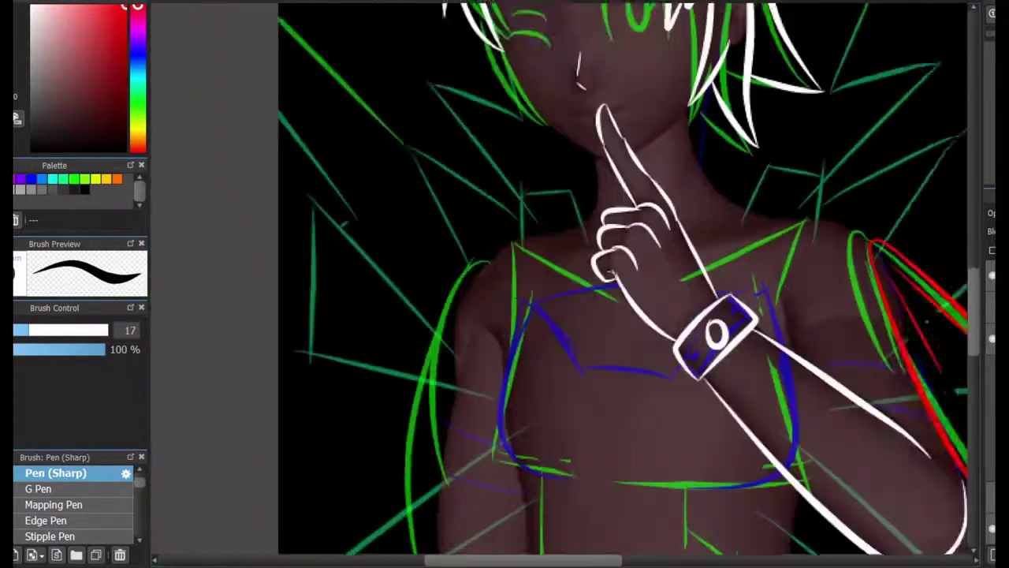
pyautogui.scroll(-4, 638, 323)
pyautogui.scroll(3, 715, 389)
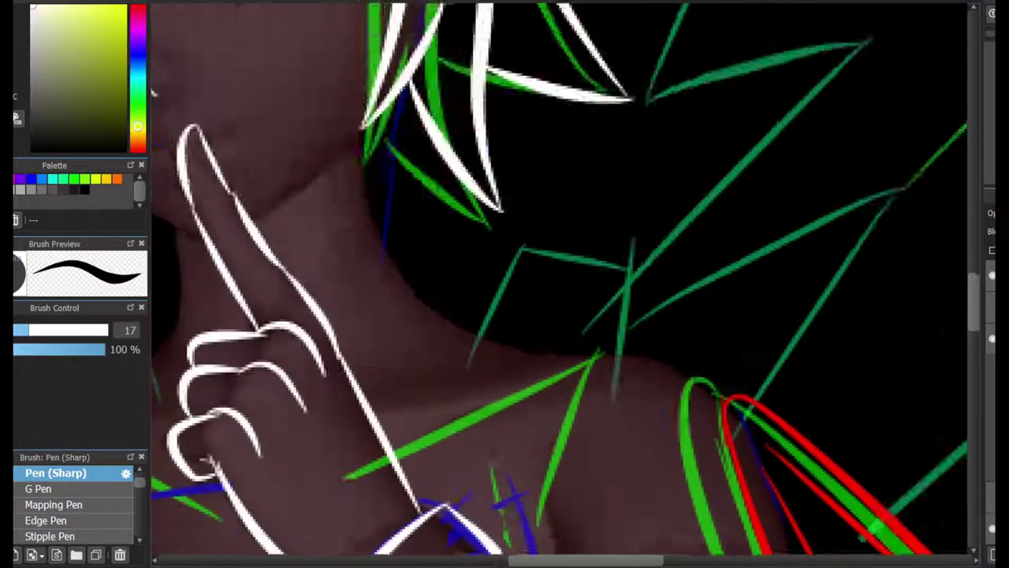
pyautogui.scroll(-2, 715, 389)
pyautogui.moveTo(789, 180)
pyautogui.mouseDown()
pyautogui.moveTo(833, 421)
pyautogui.moveTo(883, 469)
pyautogui.mouseUp()
pyautogui.moveTo(822, 446); pyautogui.dragTo(714, 293)
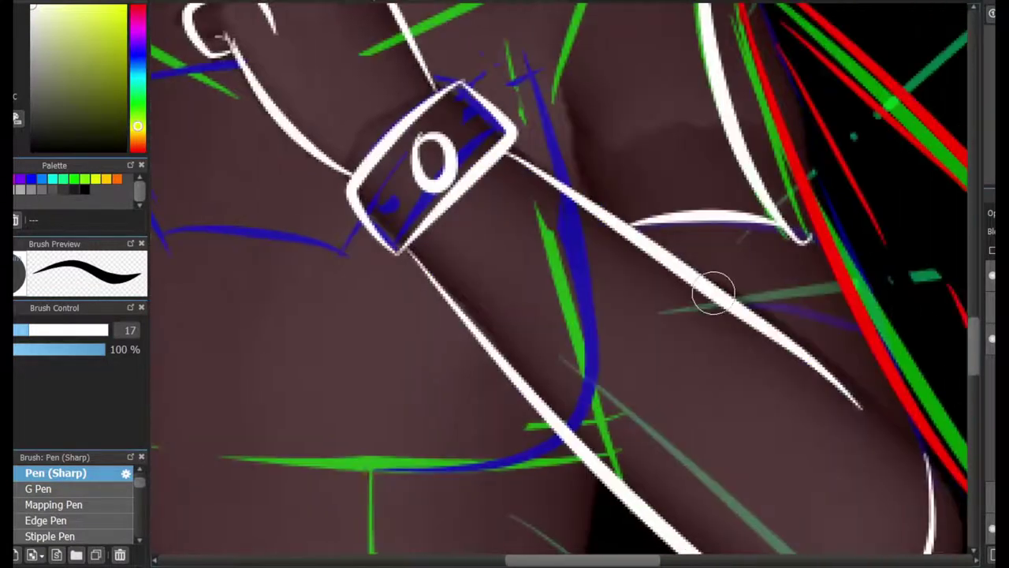
# Draw the armpit and shoulder lines above the raised forearm and the chest's opposite side contour in white.
pyautogui.moveTo(823, 286); pyautogui.dragTo(747, 402)
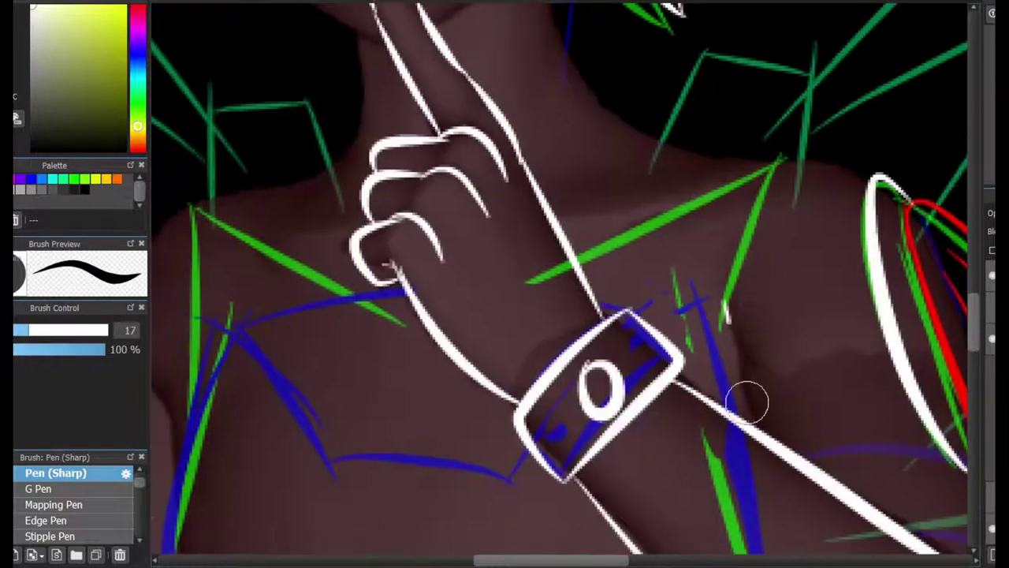
pyautogui.moveTo(950, 158); pyautogui.dragTo(761, 300)
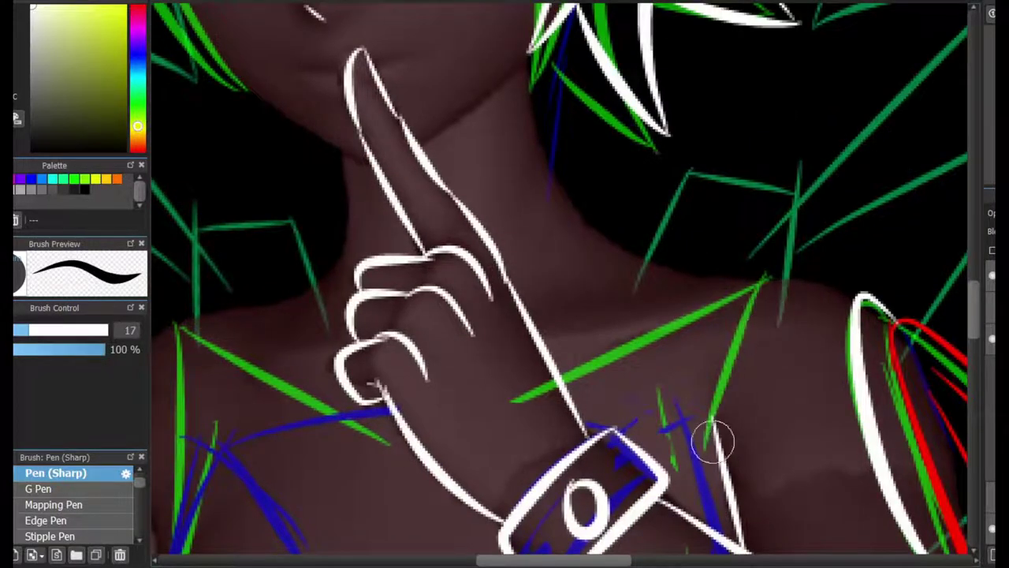
pyautogui.moveTo(203, 424)
pyautogui.mouseDown()
pyautogui.moveTo(360, 334)
pyautogui.moveTo(450, 142)
pyautogui.moveTo(423, 457)
pyautogui.mouseUp()
pyautogui.hotkey('ctrl', 'z')
pyautogui.moveTo(462, 134)
pyautogui.mouseDown()
pyautogui.moveTo(392, 374)
pyautogui.moveTo(417, 453)
pyautogui.moveTo(327, 16)
pyautogui.moveTo(205, 552)
pyautogui.mouseUp()
pyautogui.scroll(-3, 853, 274)
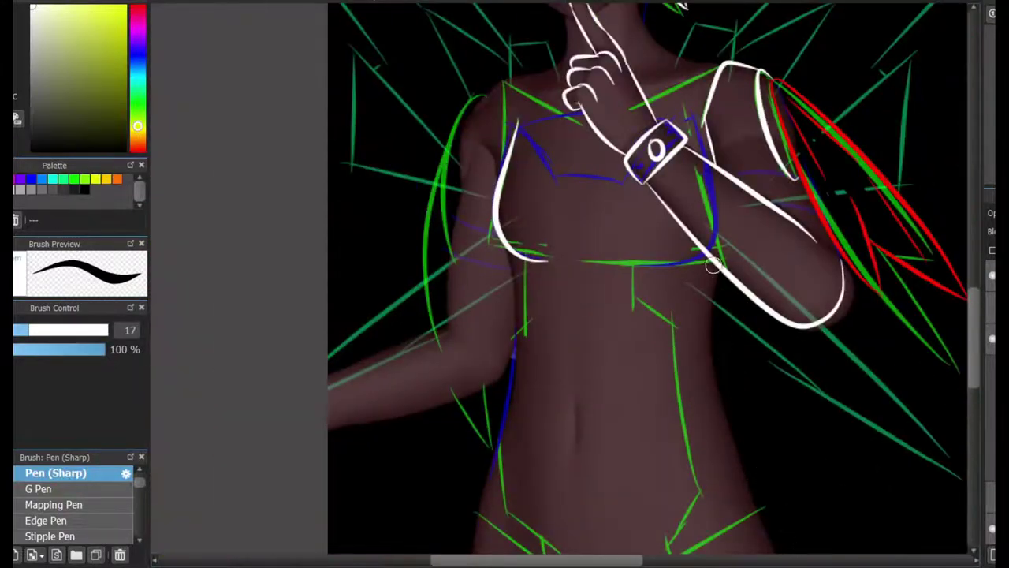
# Outline both sides of the torso in white, narrowing at the waist and widening to the hips, and trace the diagonal hip line.
pyautogui.moveTo(712, 265); pyautogui.dragTo(776, 552)
pyautogui.moveTo(504, 244); pyautogui.dragTo(473, 529)
pyautogui.hotkey('ctrl', 'z')
pyautogui.moveTo(473, 442); pyautogui.dragTo(544, 295)
pyautogui.moveTo(579, 103); pyautogui.dragTo(525, 468)
pyautogui.scroll(2, 717, 475)
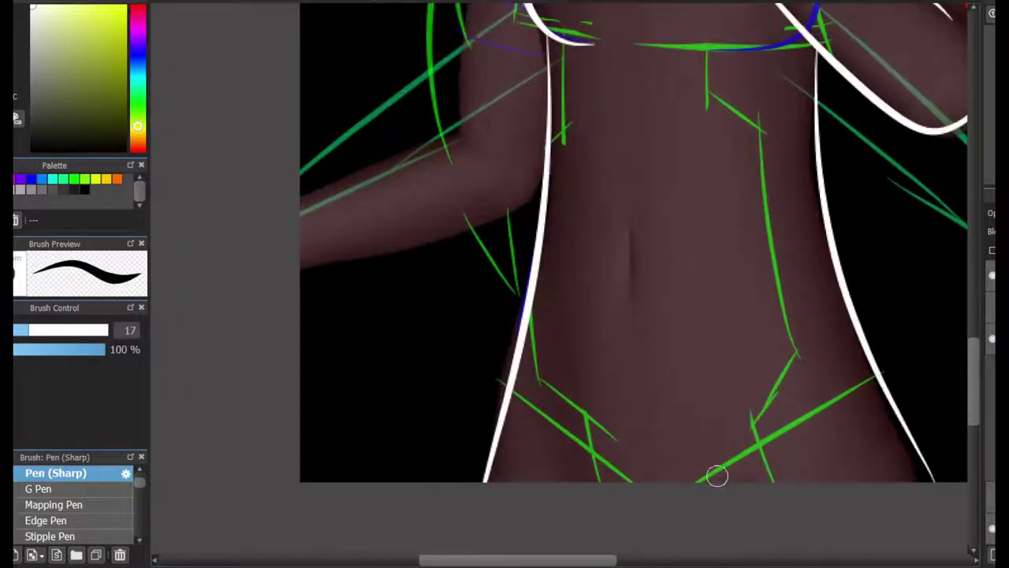
pyautogui.moveTo(702, 479); pyautogui.dragTo(876, 377)
pyautogui.moveTo(923, 329); pyautogui.dragTo(867, 552)
# Draw the lowered arm's shoulder strap line and outer upper-arm edge in white, redoing the strokes that do not fit.
pyautogui.moveTo(709, 512); pyautogui.dragTo(710, 63)
pyautogui.scroll(2, 630, 284)
pyautogui.scroll(-2, 487, 229)
pyautogui.scroll(3, 591, 198)
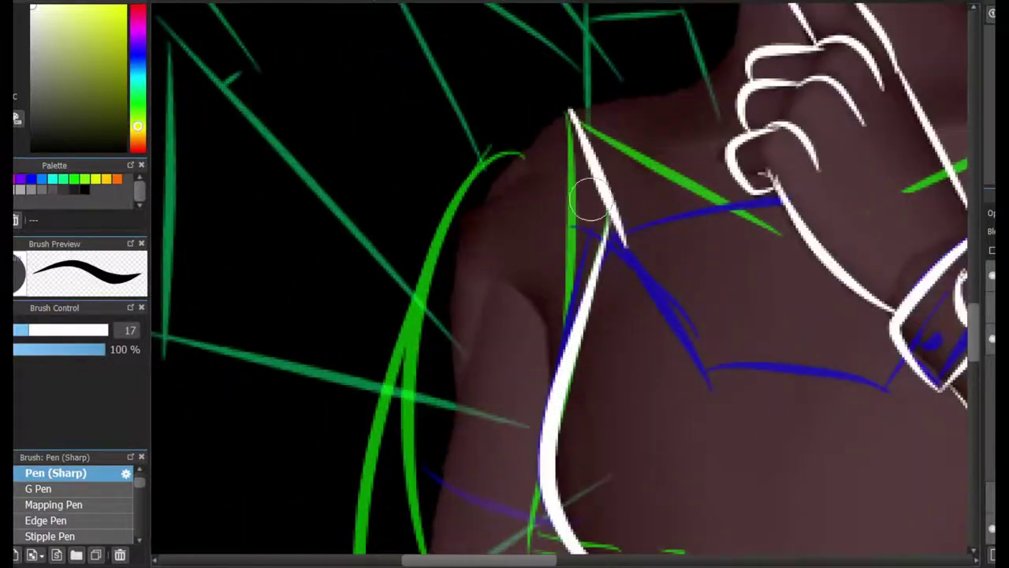
pyautogui.moveTo(575, 108); pyautogui.dragTo(450, 328)
pyautogui.hotkey('ctrl', 'z')
pyautogui.moveTo(445, 458); pyautogui.dragTo(568, 112)
pyautogui.moveTo(470, 447)
pyautogui.mouseDown()
pyautogui.moveTo(549, 339)
pyautogui.moveTo(516, 512)
pyautogui.mouseUp()
pyautogui.scroll(-3, 954, 138)
pyautogui.hotkey('ctrl', 'z')
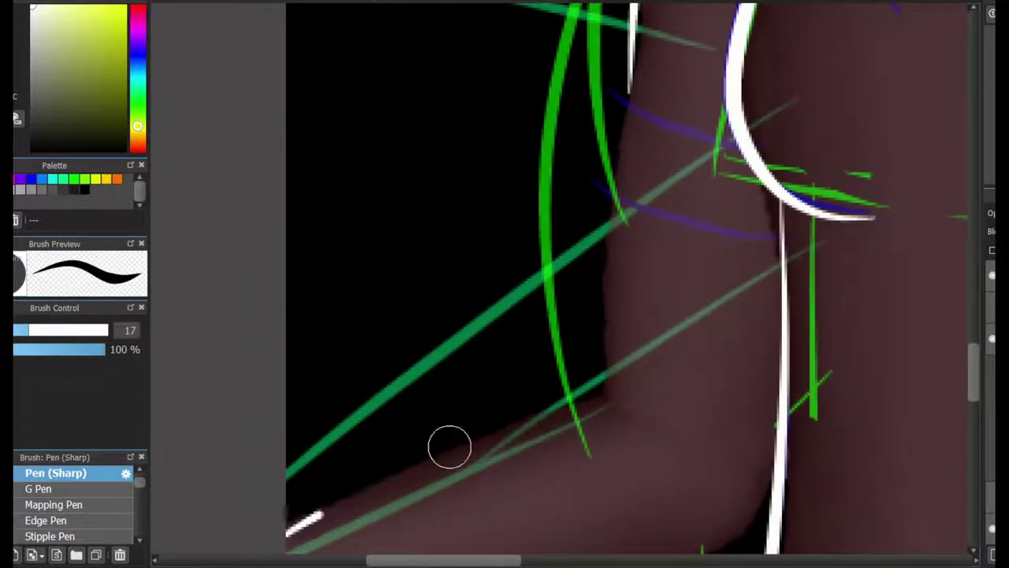
# Outline the lowered forearm's upper and lower edges in white and add the curved sleeve edge at its shoulder.
pyautogui.moveTo(293, 529); pyautogui.dragTo(597, 410)
pyautogui.scroll(-5, 628, 90)
pyautogui.scroll(-2, 923, 158)
pyautogui.moveTo(504, 329); pyautogui.dragTo(923, 158)
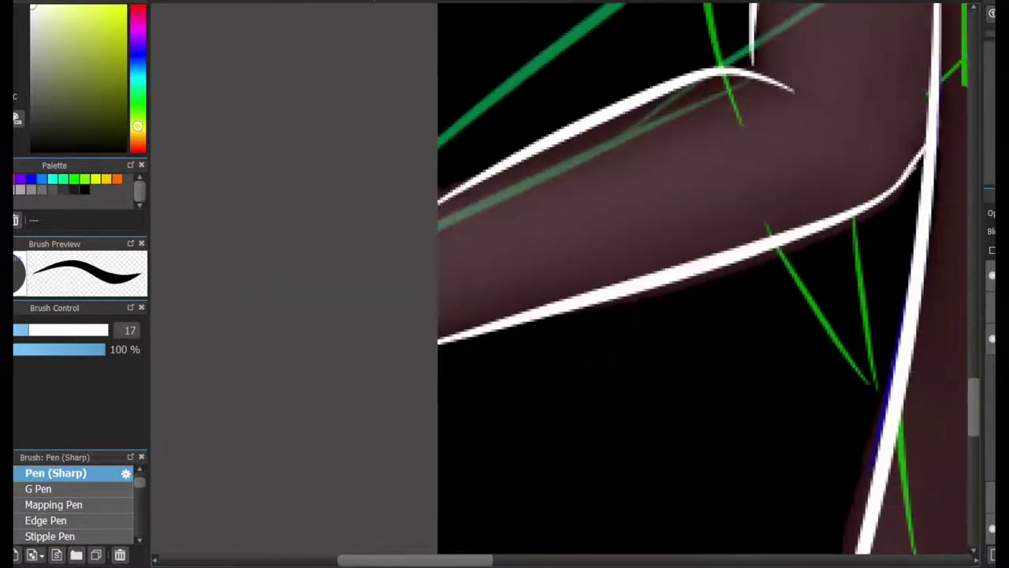
pyautogui.scroll(3, 687, 151)
pyautogui.moveTo(687, 150); pyautogui.dragTo(599, 521)
pyautogui.hscroll(5, 734, 330)
pyautogui.moveTo(901, 403); pyautogui.dragTo(473, 408)
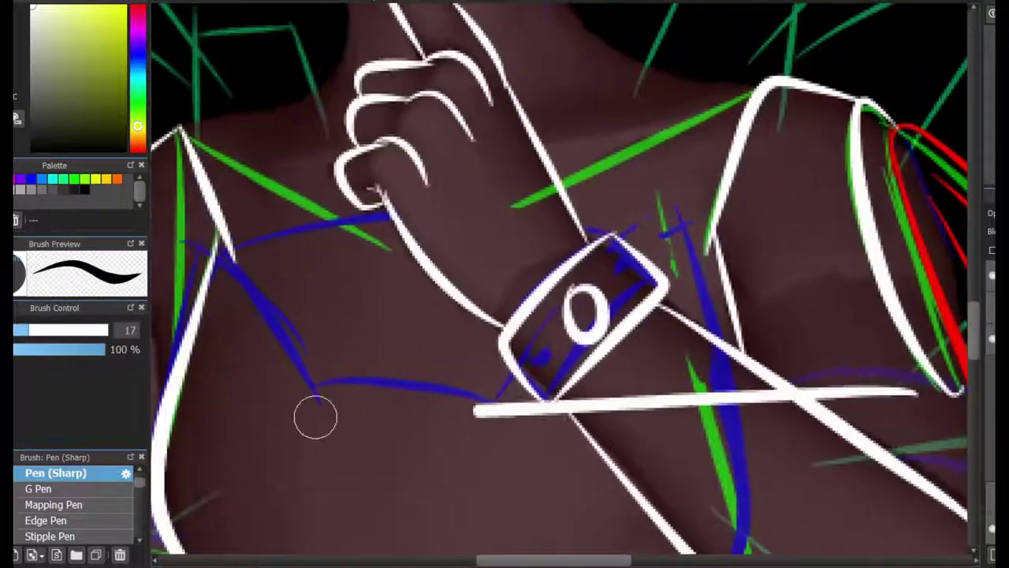
pyautogui.hscroll(-3, 313, 415)
pyautogui.hotkey('ctrl', 'z')
# Draw the chest's contour behind the raised arm in white and erase the part that crosses the forearm.
pyautogui.scroll(8, 754, 265)
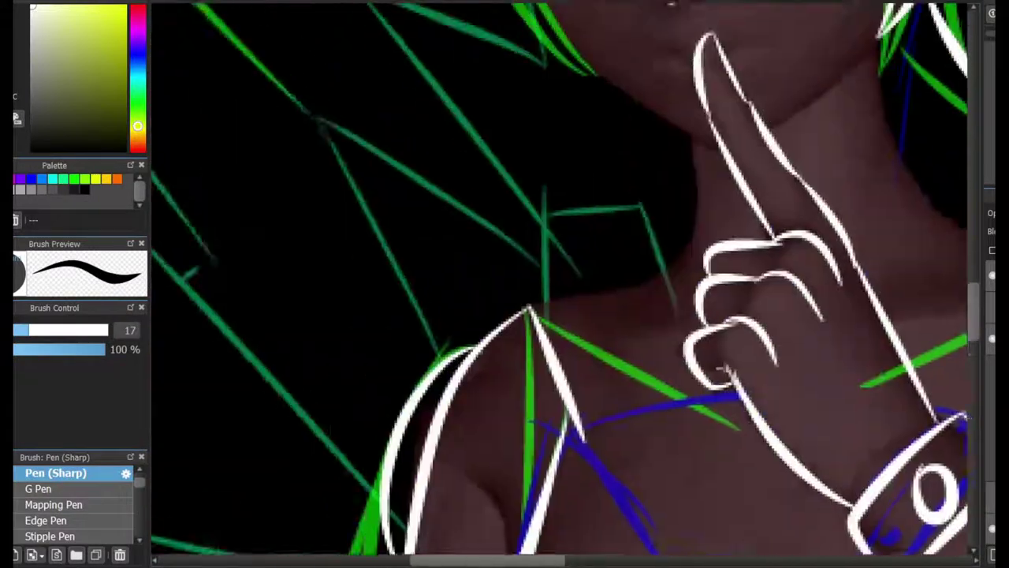
pyautogui.hscroll(3, 754, 266)
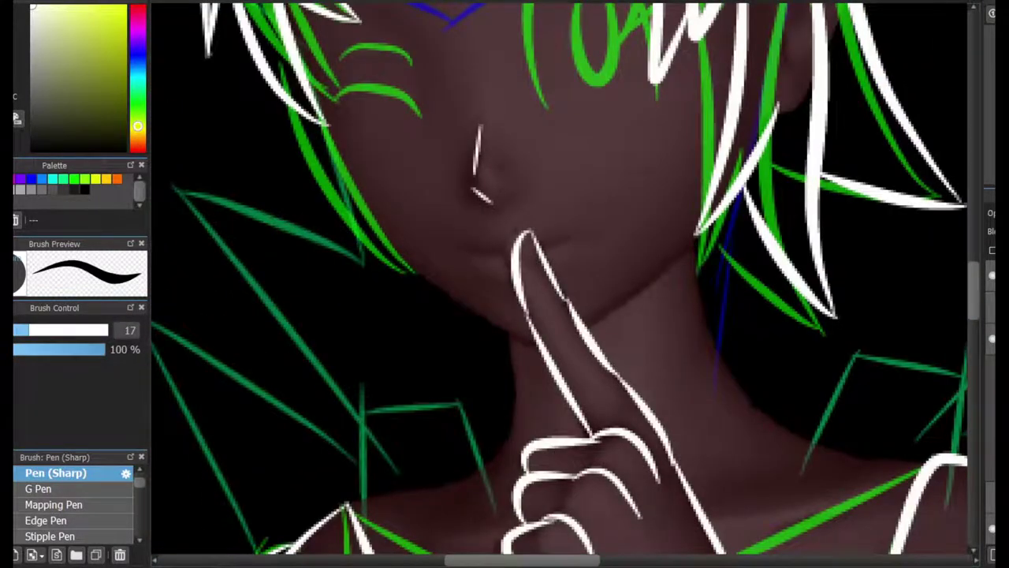
pyautogui.scroll(-4, 560, 284)
pyautogui.scroll(4, 757, 457)
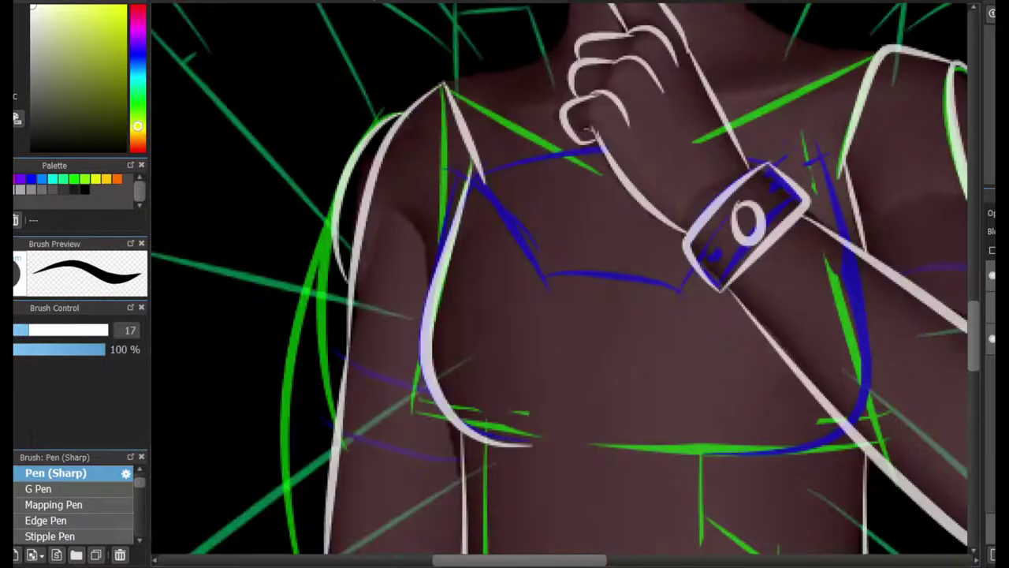
pyautogui.moveTo(820, 142); pyautogui.dragTo(835, 418)
pyautogui.hotkey('ctrl', 'z')
pyautogui.moveTo(706, 455); pyautogui.dragTo(779, 451)
pyautogui.moveTo(706, 455); pyautogui.dragTo(818, 153)
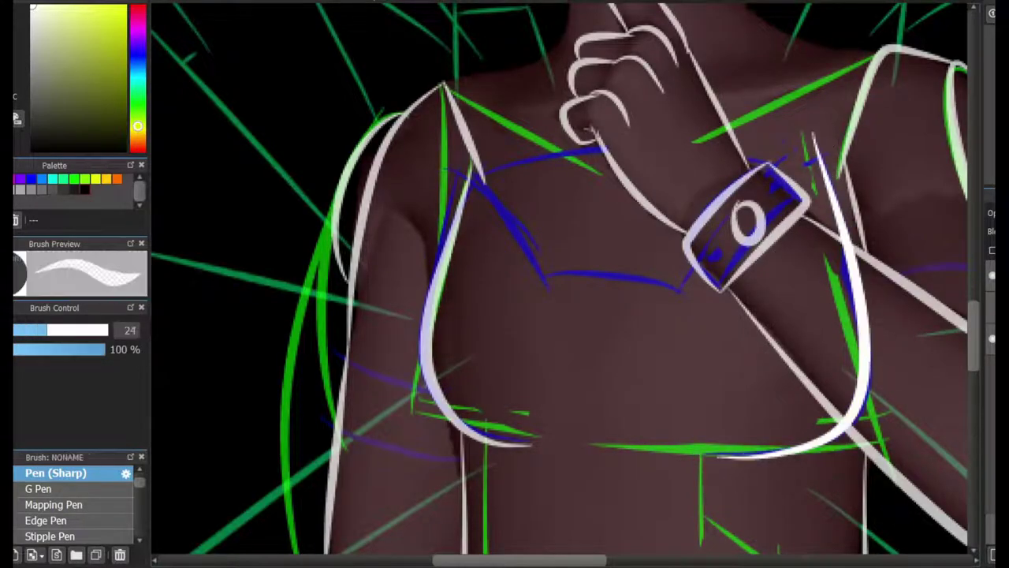
pyautogui.moveTo(879, 269)
pyautogui.mouseDown()
pyautogui.moveTo(857, 294)
pyautogui.moveTo(864, 399)
pyautogui.mouseUp()
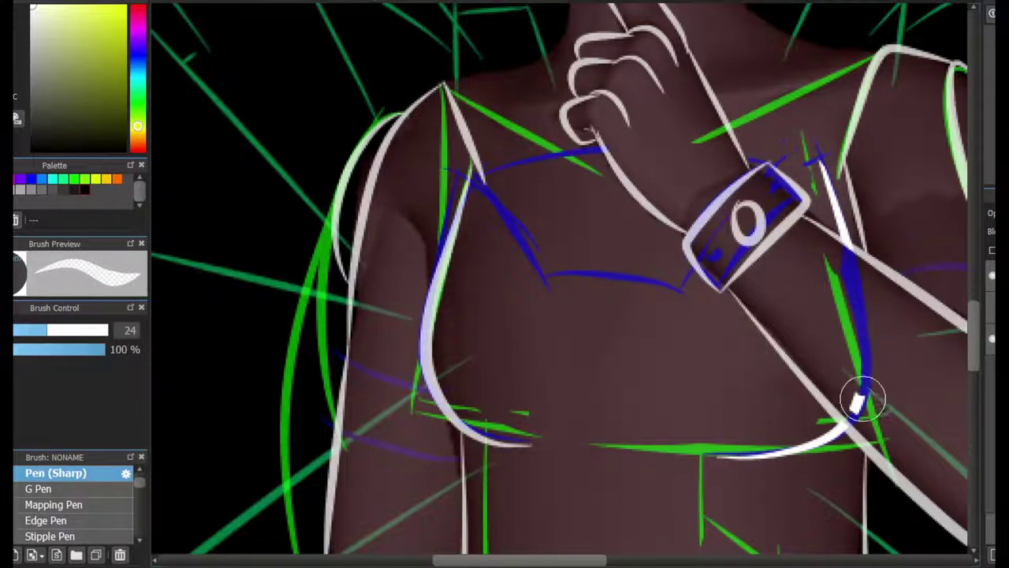
# Draw the angular neckline cutout in white with a flat lower edge and two slanted sides, erasing the overlap on the wristband.
pyautogui.press('b')
pyautogui.scroll(1, 594, 268)
pyautogui.moveTo(518, 282); pyautogui.dragTo(719, 298)
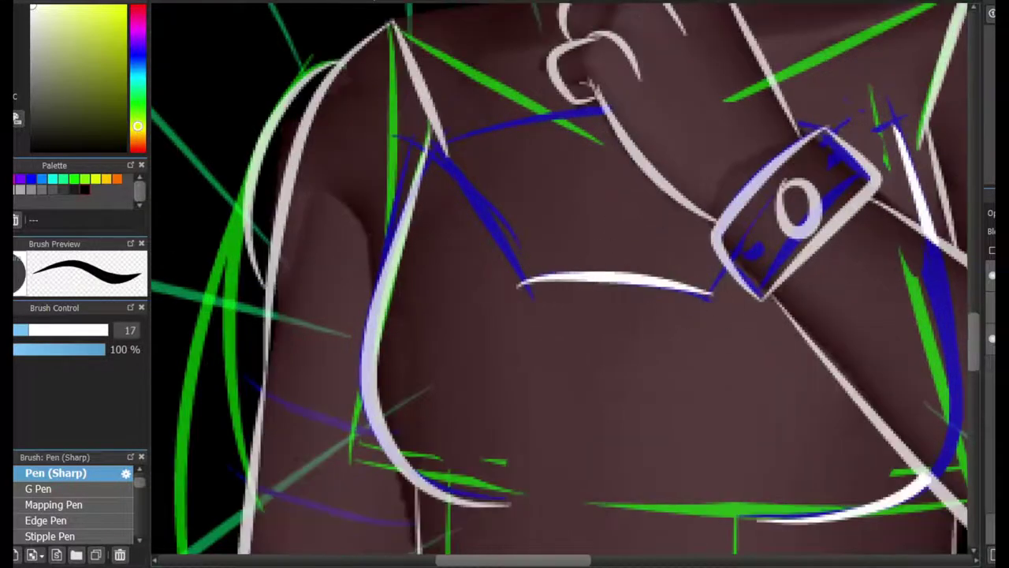
pyautogui.moveTo(521, 277); pyautogui.dragTo(446, 142)
pyautogui.moveTo(691, 278); pyautogui.dragTo(915, 119)
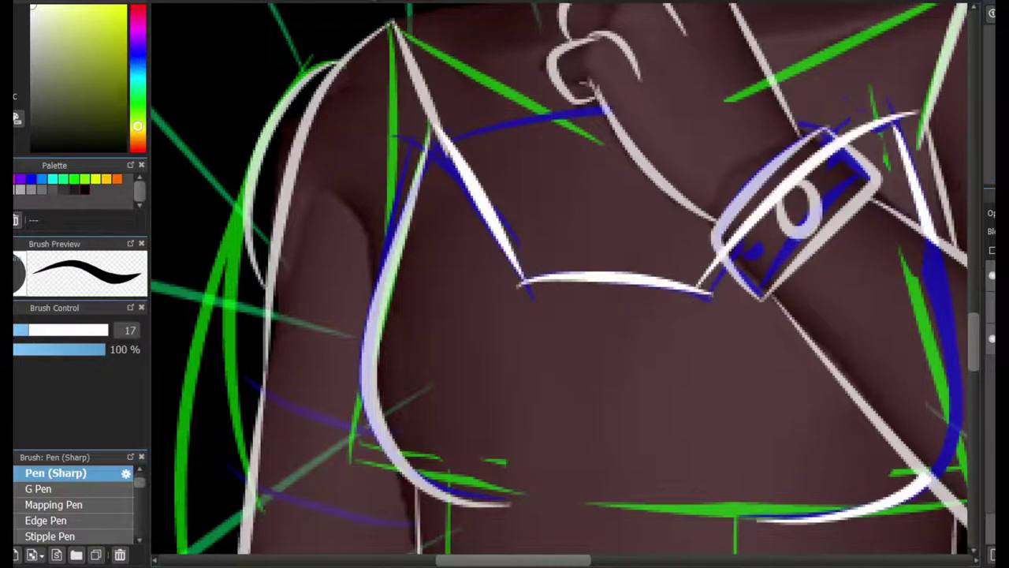
pyautogui.press('e')
pyautogui.moveTo(729, 264)
pyautogui.mouseDown()
pyautogui.moveTo(745, 224)
pyautogui.moveTo(847, 142)
pyautogui.mouseUp()
# Draw the cutout's upper edge in white across the chest to the wristband and erase the part that covers the hand.
pyautogui.press('b')
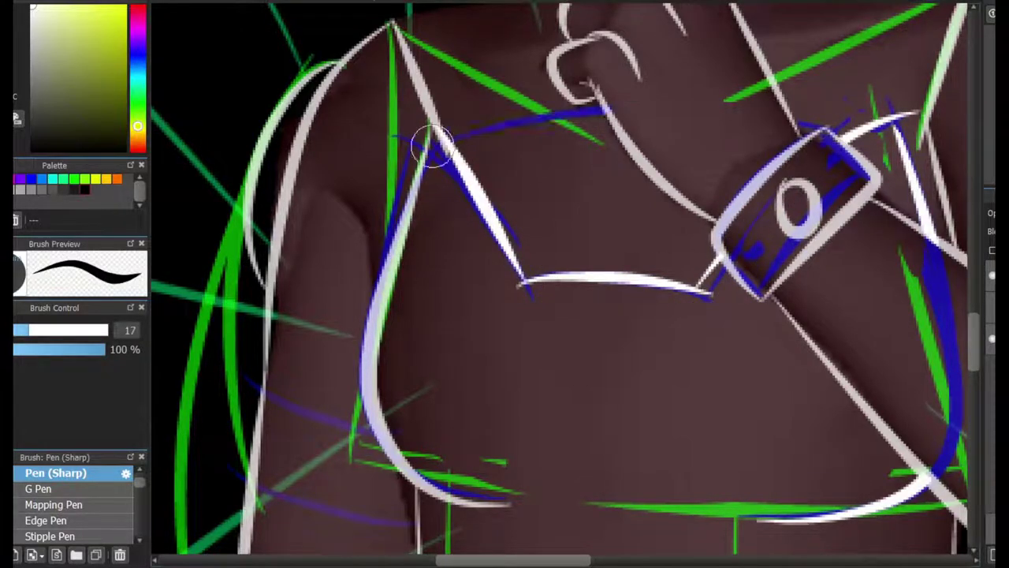
pyautogui.moveTo(434, 142); pyautogui.dragTo(820, 130)
pyautogui.press('e')
pyautogui.moveTo(608, 102)
pyautogui.mouseDown()
pyautogui.moveTo(646, 122)
pyautogui.moveTo(657, 87)
pyautogui.mouseUp()
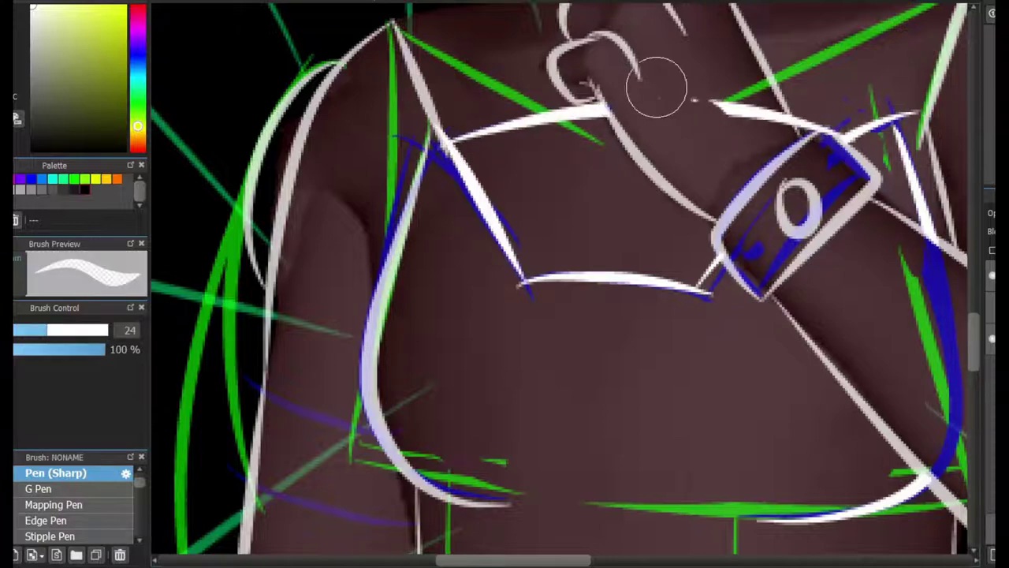
pyautogui.press('b')
pyautogui.moveTo(633, 162); pyautogui.dragTo(618, 272)
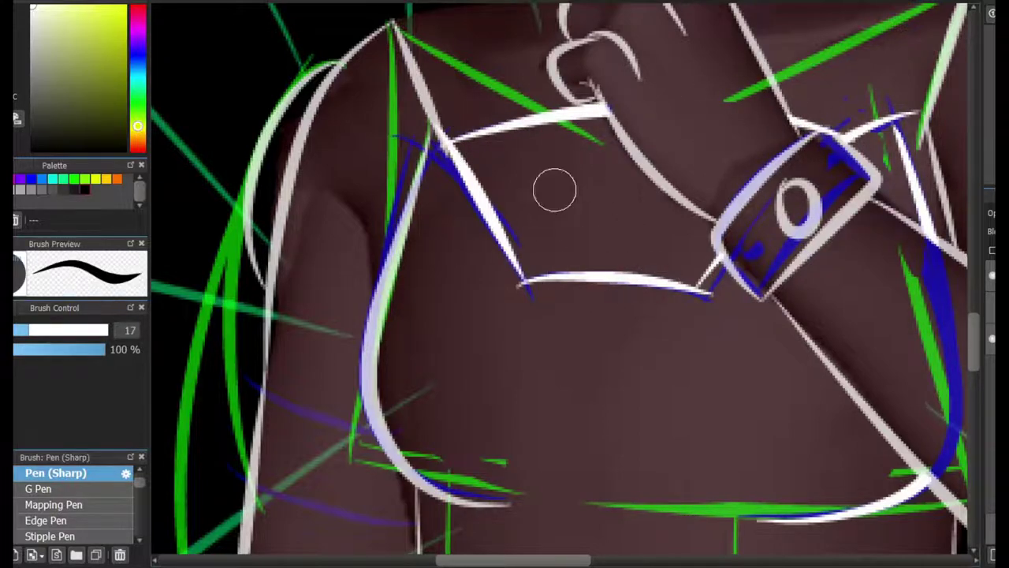
pyautogui.scroll(-3, 719, 239)
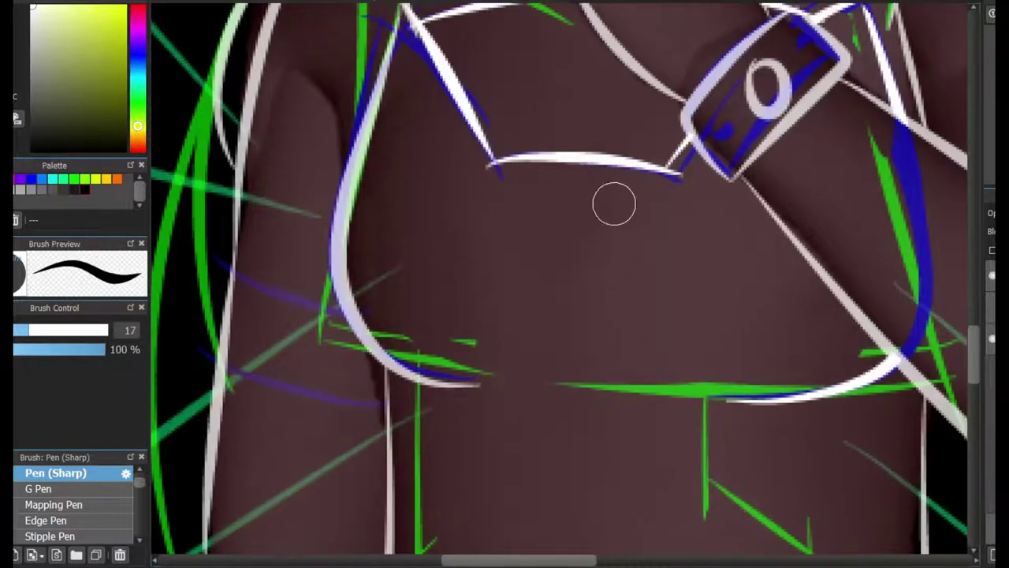
# Draw two slanted white lines running from beneath the neckline cutout down toward the chest's lower edge.
pyautogui.moveTo(552, 201); pyautogui.dragTo(485, 378)
pyautogui.moveTo(609, 213); pyautogui.dragTo(698, 391)
# Draw the curved collar band around the neck in white and erase the parts that cross the raised fingers and hand.
pyautogui.scroll(9, 552, 284)
pyautogui.moveTo(473, 315)
pyautogui.mouseDown()
pyautogui.moveTo(749, 91)
pyautogui.moveTo(458, 335)
pyautogui.mouseUp()
pyautogui.moveTo(514, 293)
pyautogui.mouseDown()
pyautogui.moveTo(716, 281)
pyautogui.moveTo(784, 236)
pyautogui.mouseUp()
pyautogui.moveTo(519, 292)
pyautogui.mouseDown()
pyautogui.moveTo(702, 345)
pyautogui.moveTo(784, 241)
pyautogui.mouseUp()
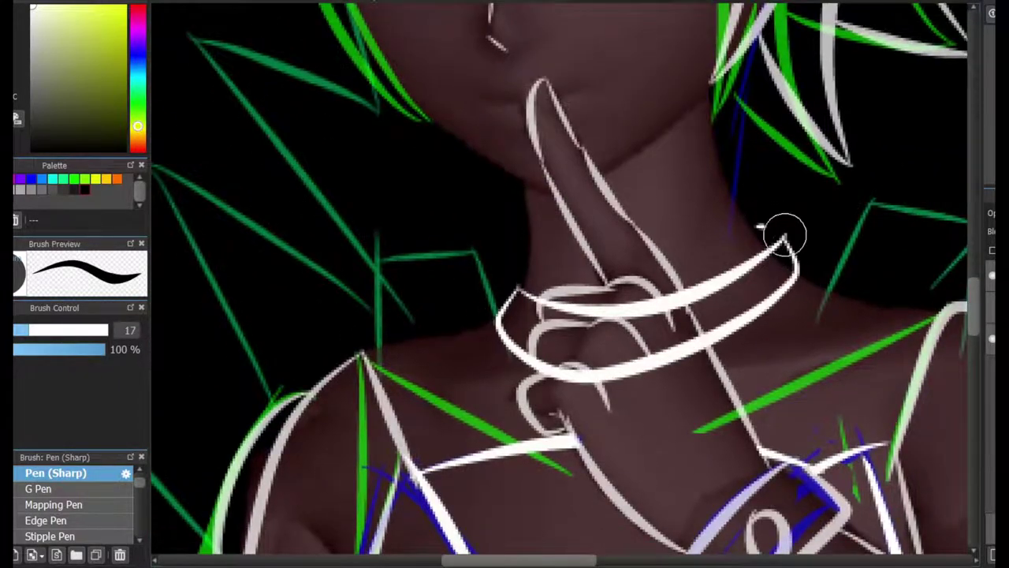
pyautogui.press('e')
pyautogui.scroll(2, 690, 251)
pyautogui.moveTo(434, 312); pyautogui.dragTo(626, 303)
pyautogui.moveTo(449, 426)
pyautogui.mouseDown()
pyautogui.moveTo(462, 384)
pyautogui.moveTo(637, 361)
pyautogui.moveTo(520, 394)
pyautogui.mouseUp()
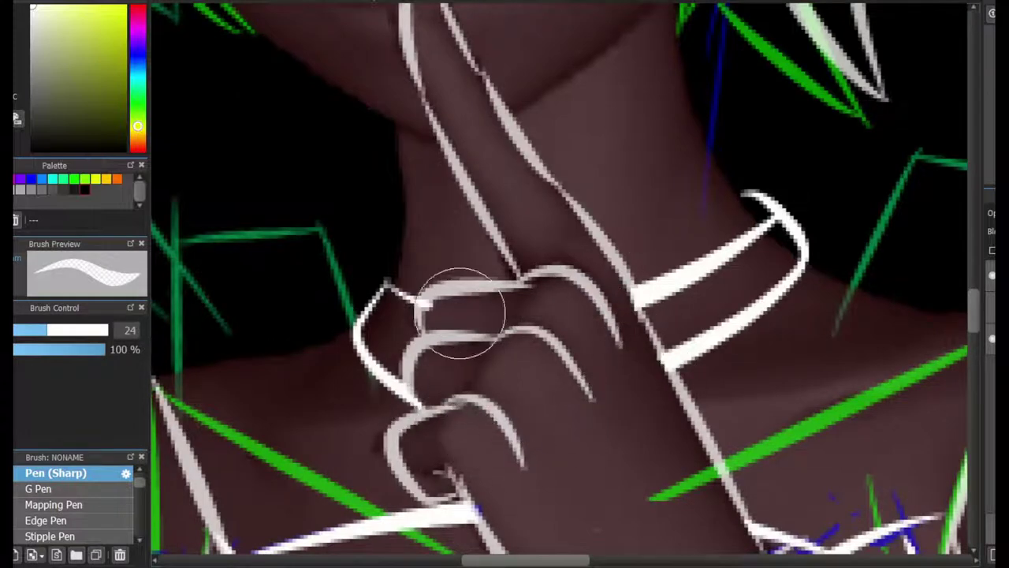
pyautogui.press('e')
# Draw the shoulder slopes on both sides of the collar in white and trace the slanted neckline edges from the shoulders.
pyautogui.scroll(-3, 387, 292)
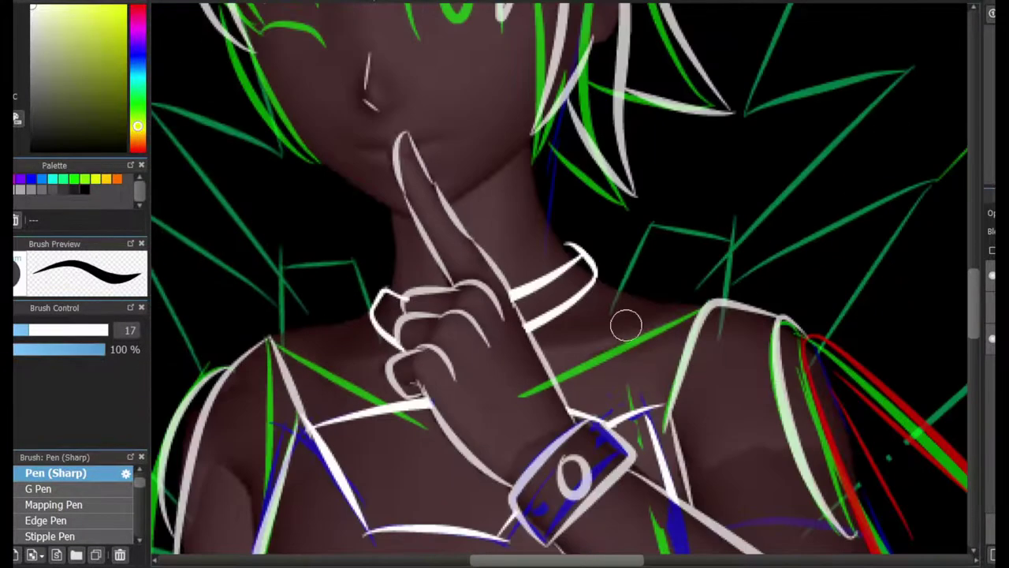
pyautogui.scroll(2, 603, 269)
pyautogui.moveTo(603, 269); pyautogui.dragTo(763, 311)
pyautogui.hscroll(-3, 484, 334)
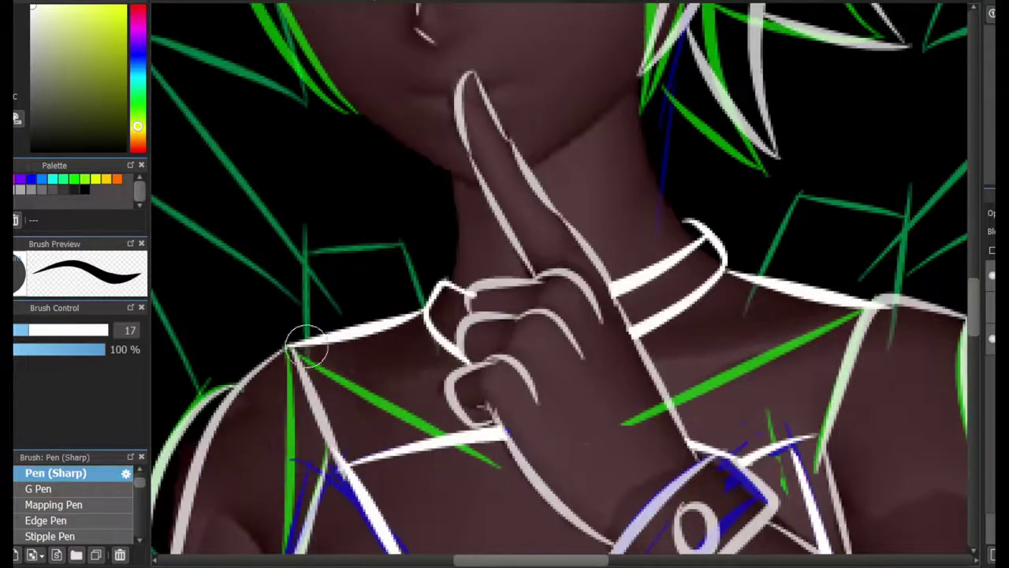
pyautogui.moveTo(878, 299)
pyautogui.mouseDown()
pyautogui.moveTo(720, 379)
pyautogui.moveTo(871, 305)
pyautogui.mouseUp()
pyautogui.press('e')
# Draw the slightly smiling mouth in white on both sides of the raised finger, keeping the finger clear.
pyautogui.scroll(5, 657, 248)
pyautogui.scroll(3, 664, 339)
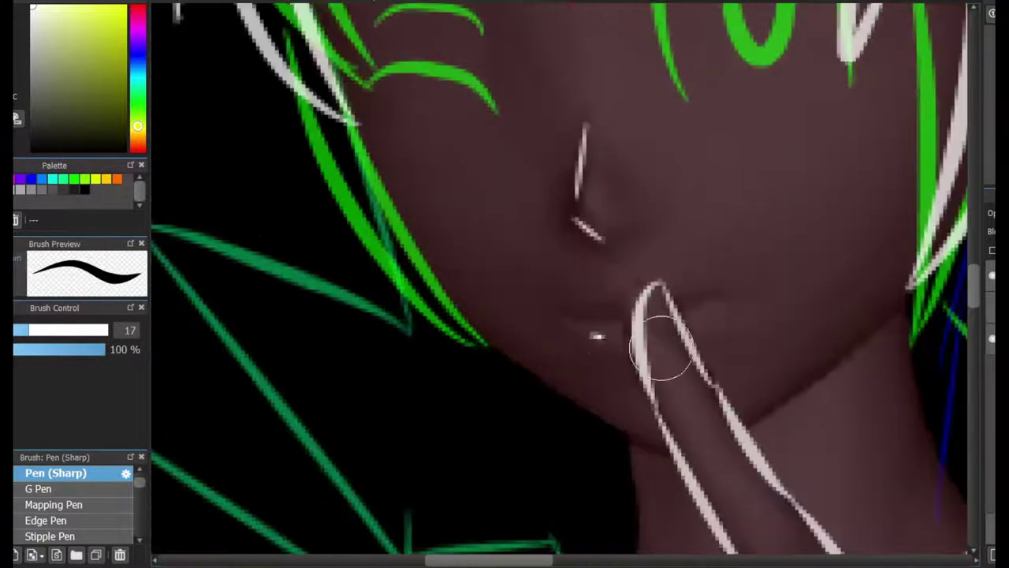
pyautogui.moveTo(590, 332)
pyautogui.mouseDown()
pyautogui.moveTo(721, 297)
pyautogui.moveTo(737, 277)
pyautogui.mouseUp()
pyautogui.moveTo(646, 326); pyautogui.dragTo(678, 316)
pyautogui.press('b')
# Draw the jaw and cheek contour in white from the hair to the raised finger, plus the neck's edge behind the jaw.
pyautogui.scroll(-3, 779, 318)
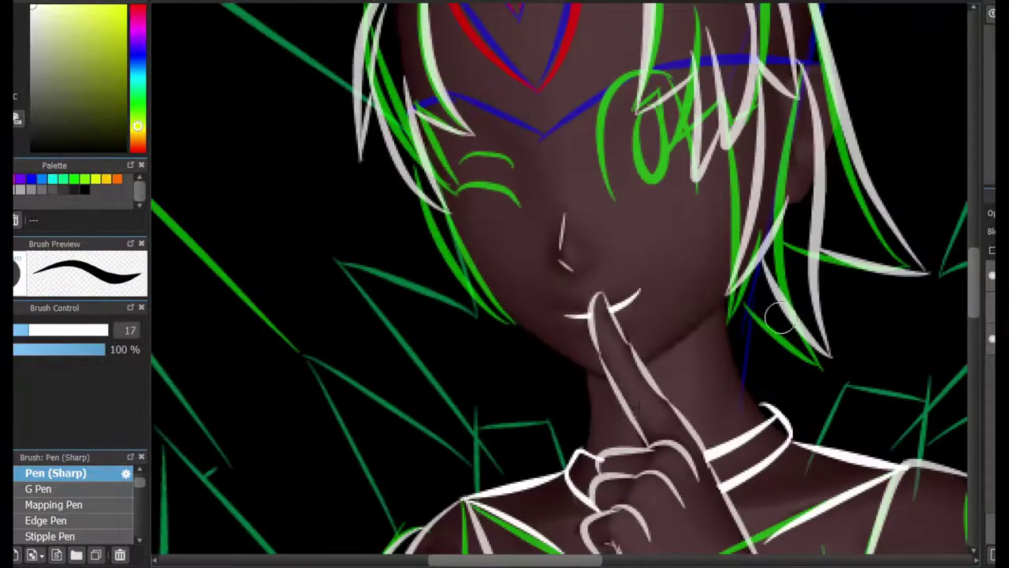
pyautogui.moveTo(728, 214); pyautogui.dragTo(766, 422)
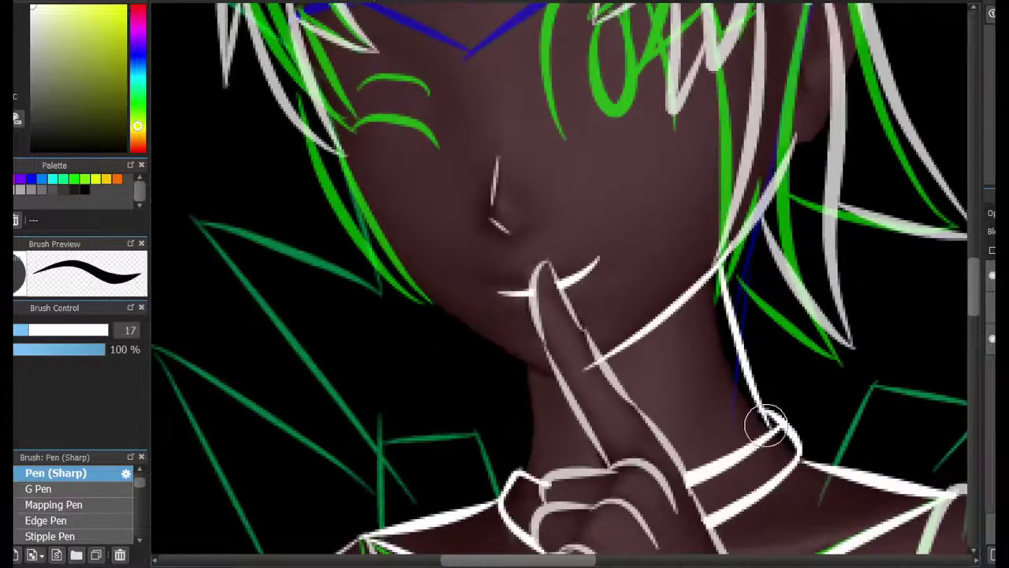
pyautogui.scroll(4, 552, 484)
pyautogui.scroll(-3, 643, 366)
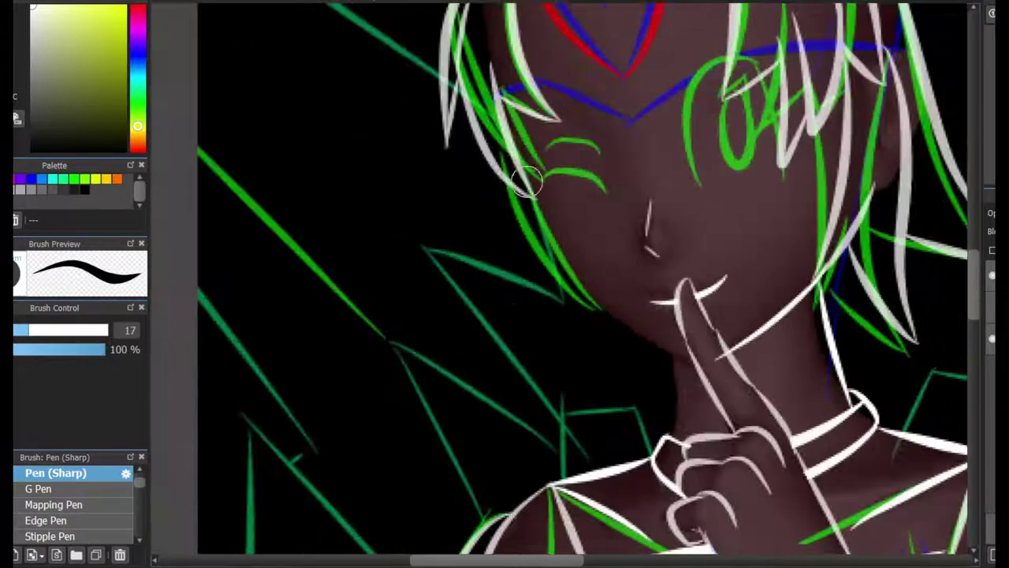
pyautogui.scroll(2, 643, 366)
pyautogui.moveTo(499, 140); pyautogui.dragTo(745, 411)
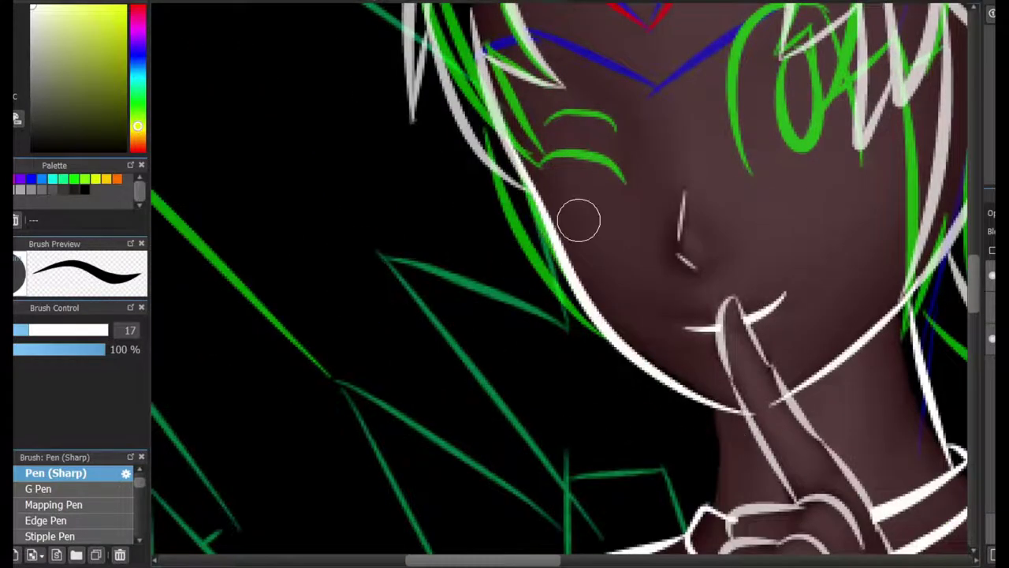
pyautogui.moveTo(304, 3); pyautogui.dragTo(613, 426)
pyautogui.moveTo(642, 360); pyautogui.dragTo(777, 450)
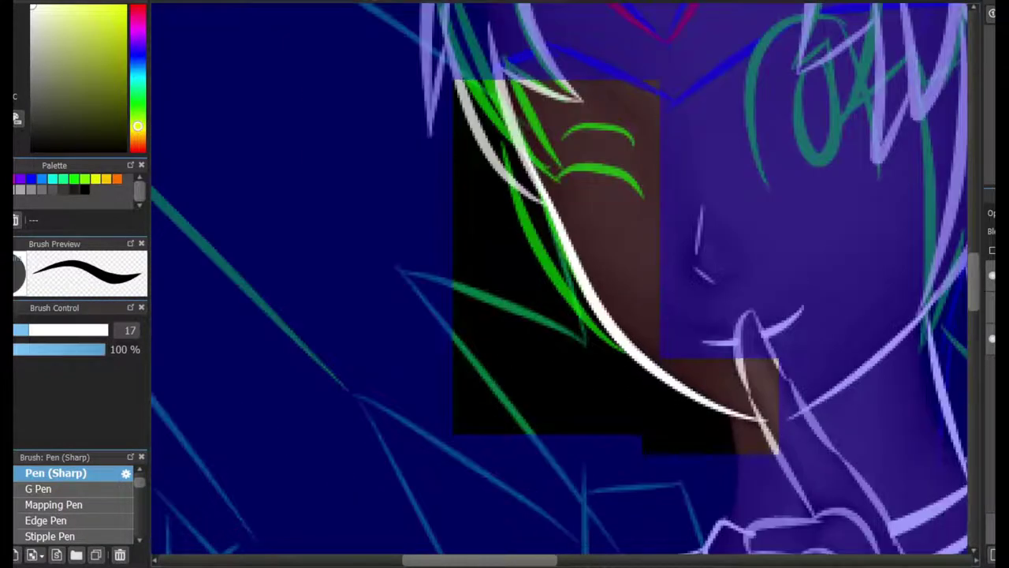
pyautogui.hotkey('ctrl', 'd')
# Draw the neck's front edge in white from the jaw to the collar and clean up where the lines meet the finger.
pyautogui.scroll(-3, 712, 387)
pyautogui.scroll(4, 763, 246)
pyautogui.press('e')
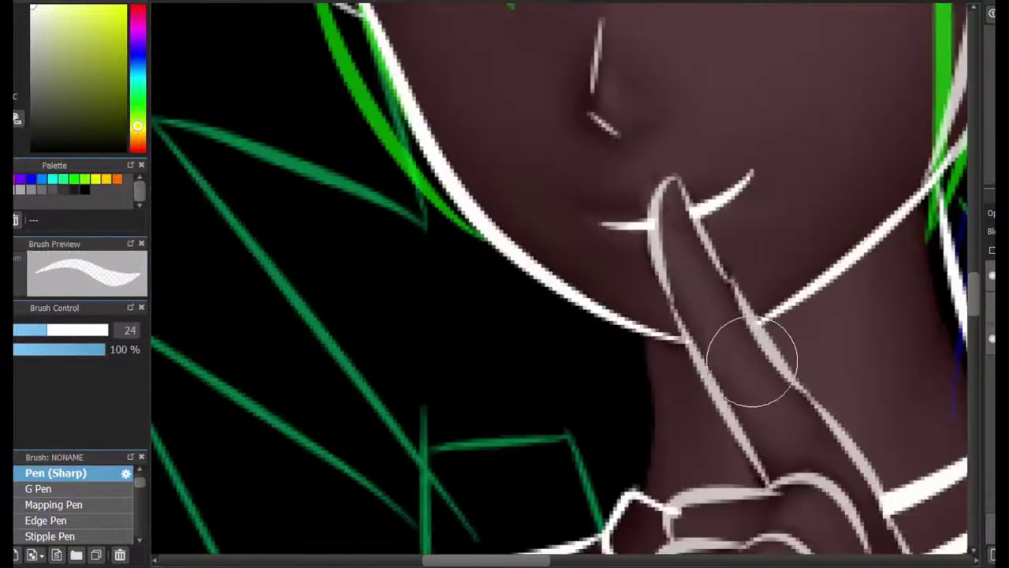
pyautogui.press('p')
pyautogui.scroll(-2, 752, 361)
pyautogui.moveTo(638, 486); pyautogui.dragTo(645, 316)
pyautogui.scroll(-2, 639, 412)
pyautogui.scroll(4, 639, 412)
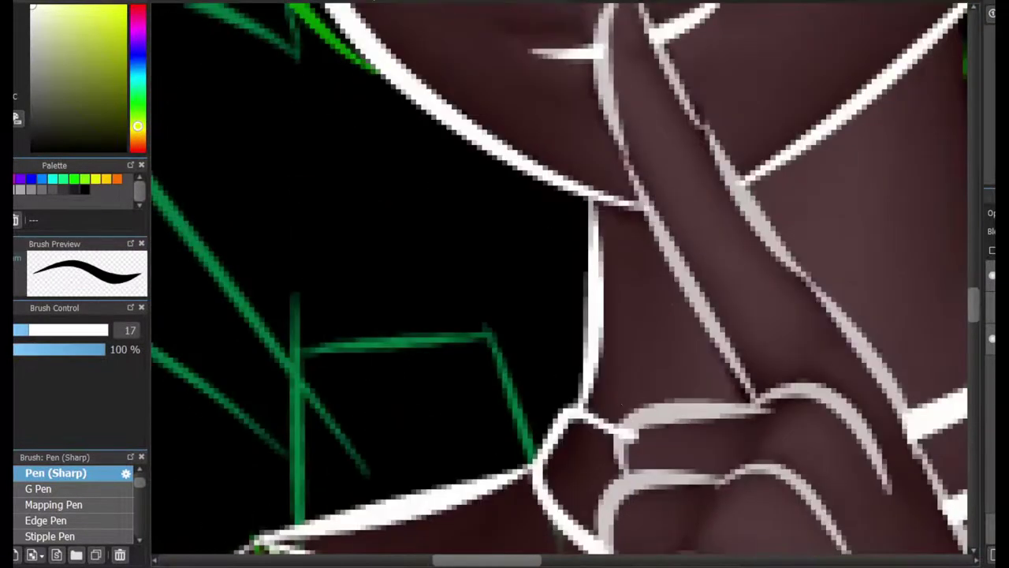
pyautogui.press('e')
pyautogui.scroll(-3, 686, 265)
pyautogui.scroll(1, 687, 265)
# Draw the short crease inside the raised hand's palm in white, undoing the first attempt.
pyautogui.press('p')
pyautogui.scroll(2, 597, 423)
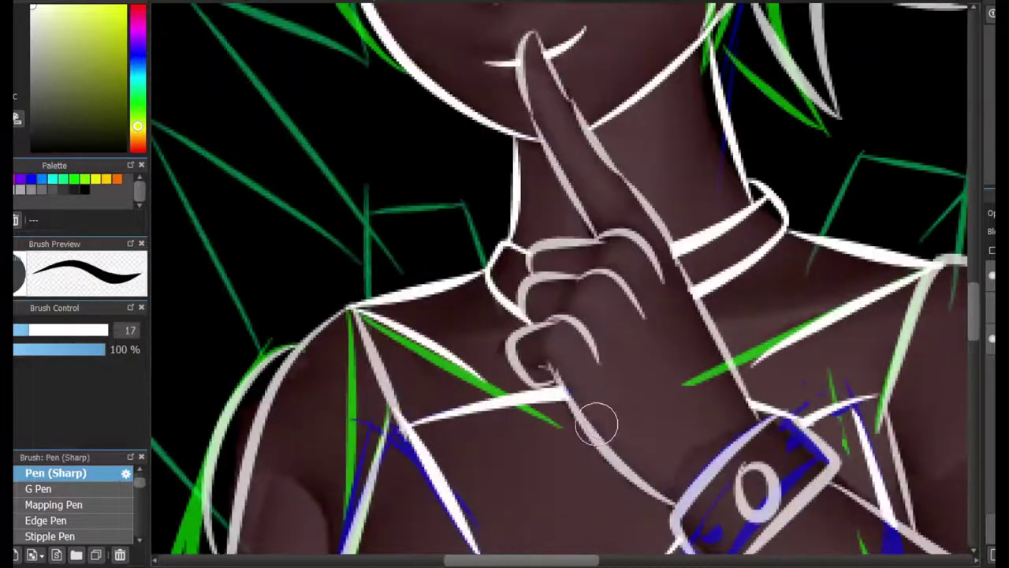
pyautogui.moveTo(616, 456); pyautogui.dragTo(704, 328)
pyautogui.hotkey('ctrl', 'z')
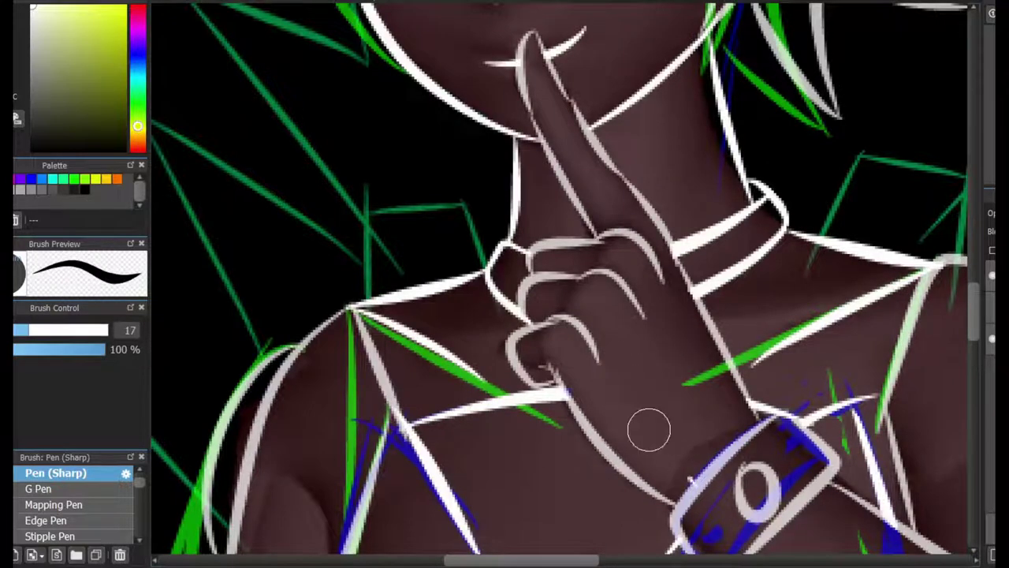
pyautogui.moveTo(648, 426); pyautogui.dragTo(717, 433)
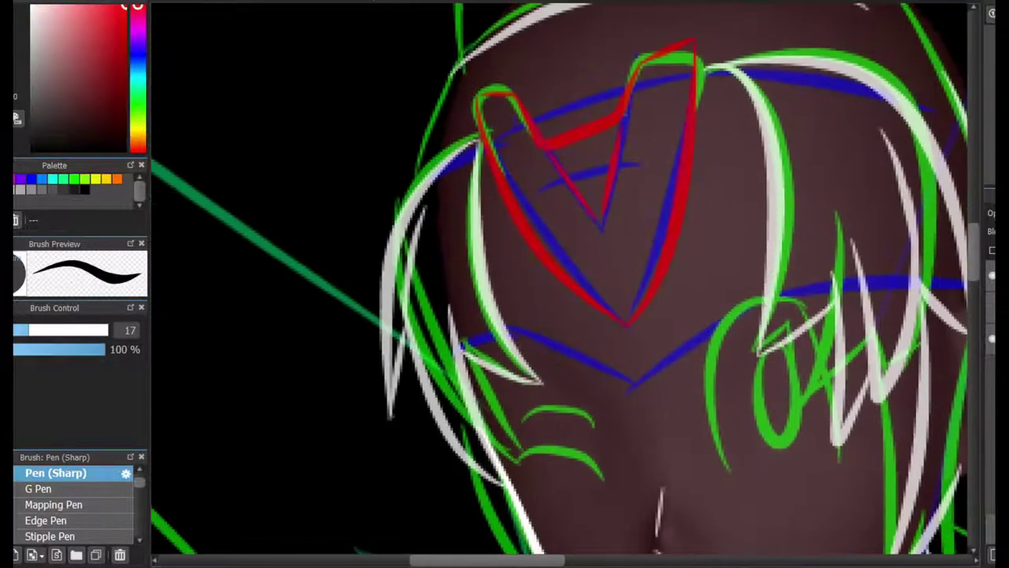
pyautogui.scroll(2, 392, 252)
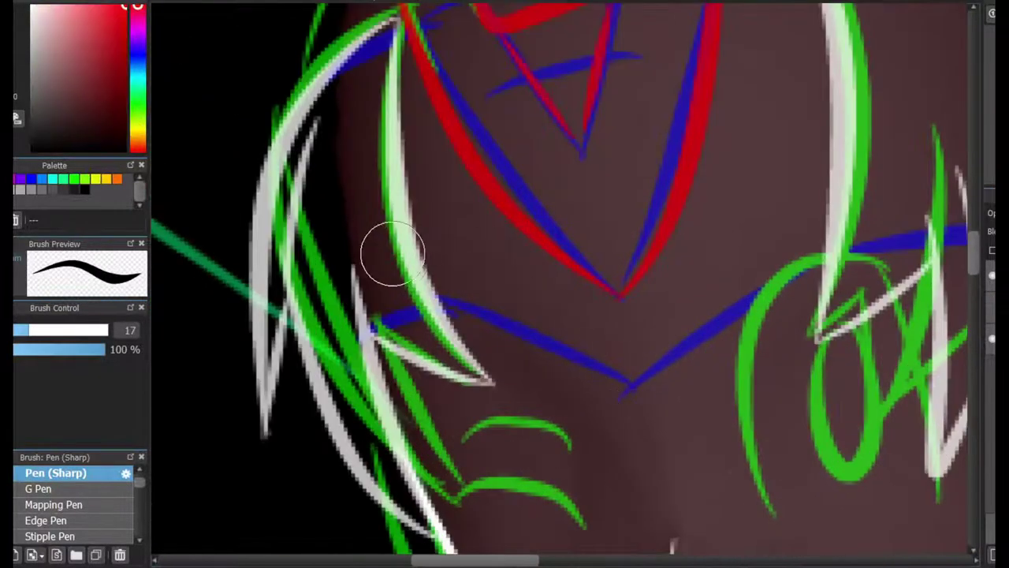
pyautogui.moveTo(399, 262); pyautogui.dragTo(659, 283)
pyautogui.scroll(-1, 693, 266)
pyautogui.moveTo(729, 82); pyautogui.dragTo(728, 197)
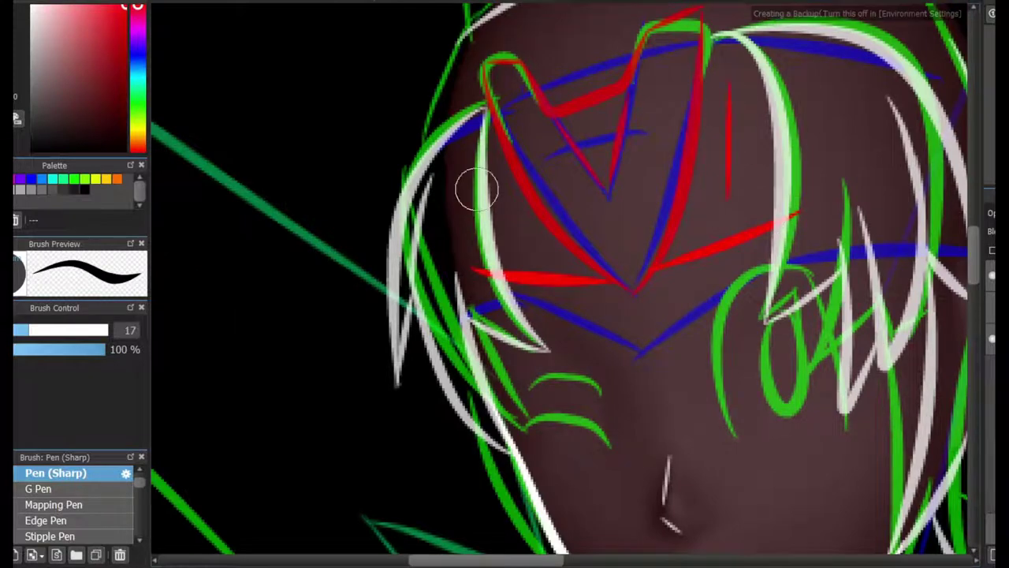
pyautogui.moveTo(488, 180); pyautogui.dragTo(521, 233)
pyautogui.hotkey('ctrl', 'z')
pyautogui.hotkey('ctrl', 'z')
pyautogui.hotkey('ctrl', 'z')
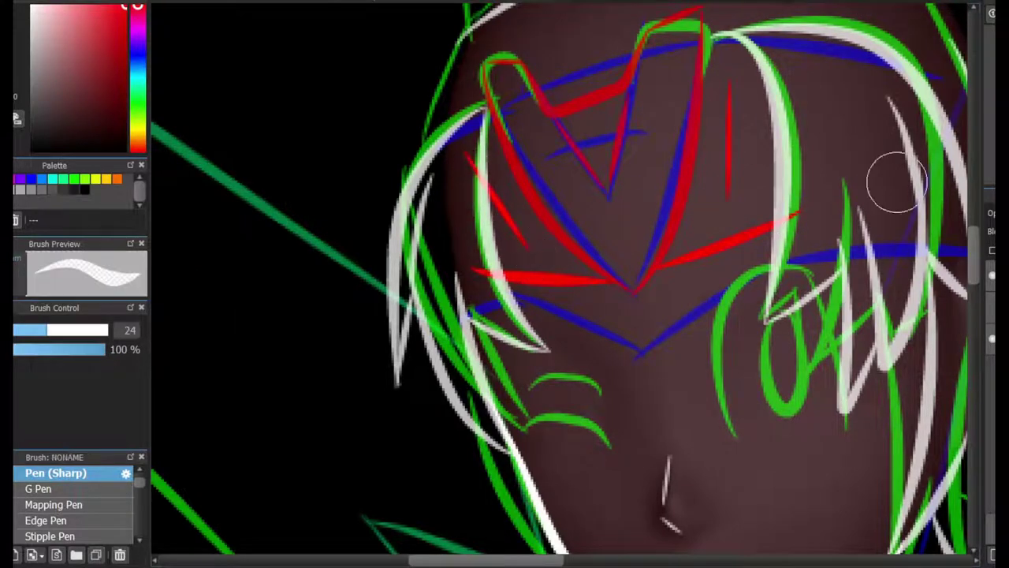
# Draw the forehead piece's side panels in red beside the V and erase the lower edge inside the V and over the hair.
pyautogui.moveTo(508, 278); pyautogui.dragTo(804, 206)
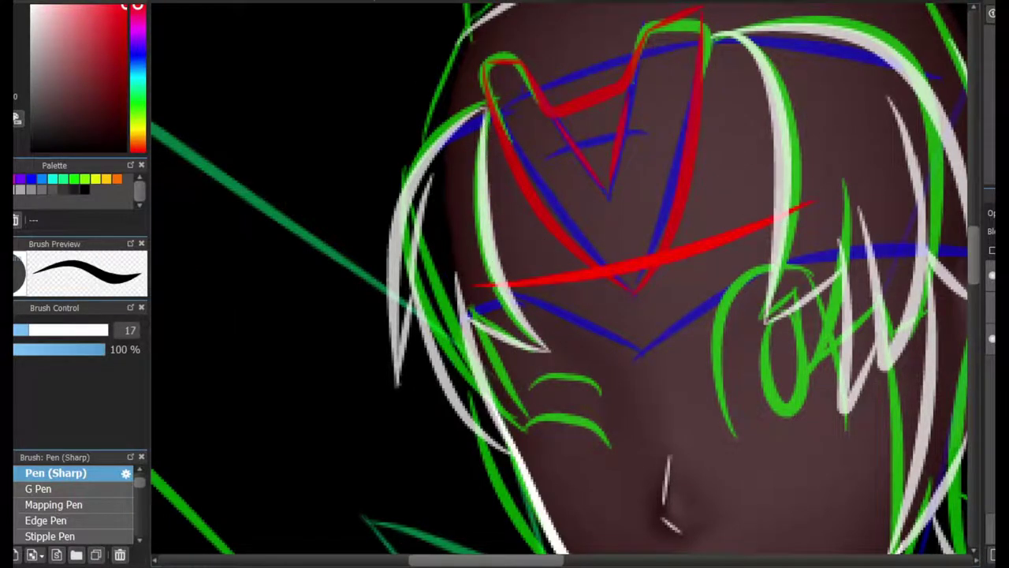
pyautogui.moveTo(712, 214); pyautogui.dragTo(738, 77)
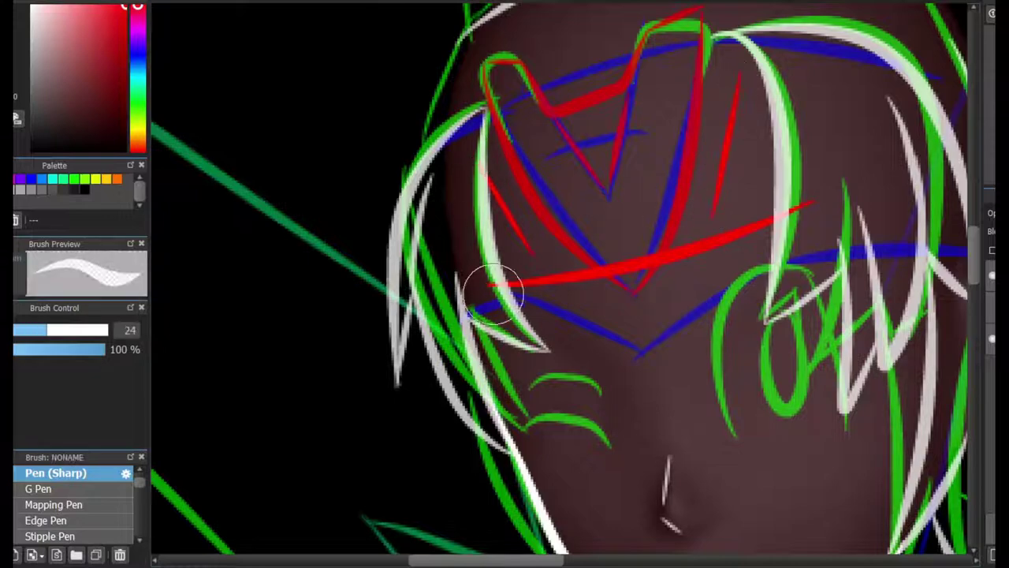
pyautogui.scroll(2, 619, 232)
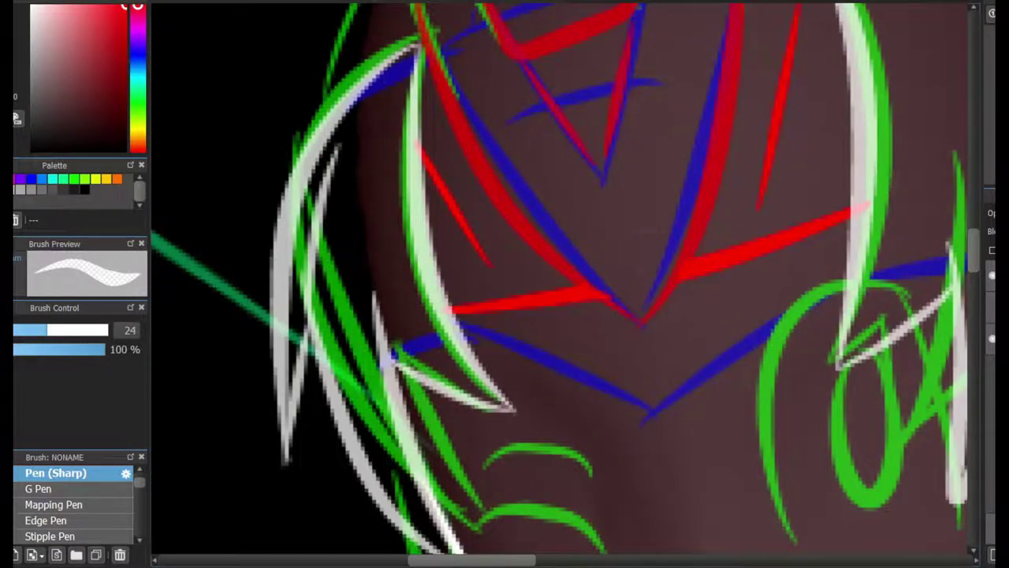
pyautogui.press('b')
# Trace the two pointed ears on top of the head in red and erase their ends below the white head line.
pyautogui.scroll(-5, 847, 330)
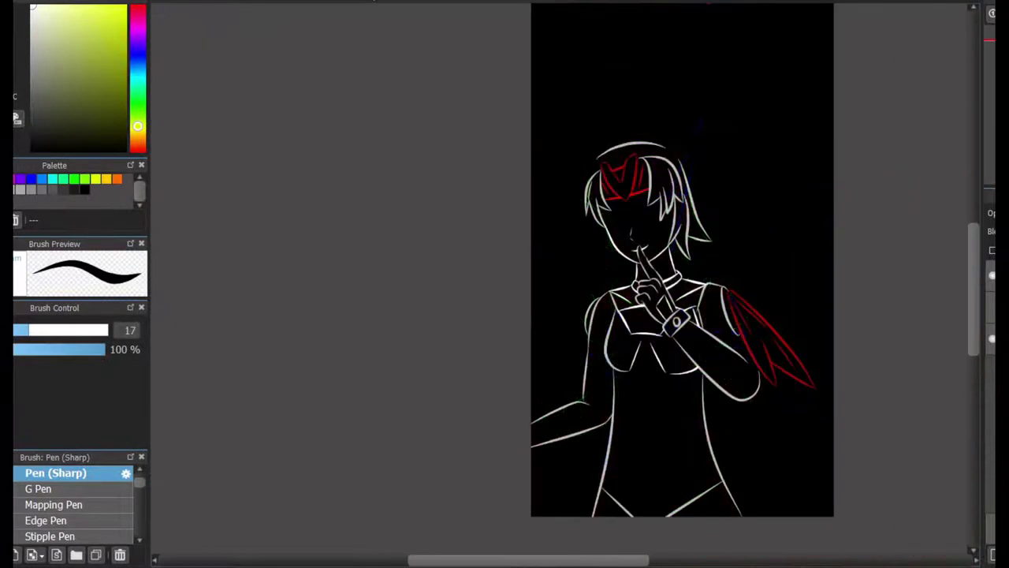
pyautogui.scroll(4, 628, 105)
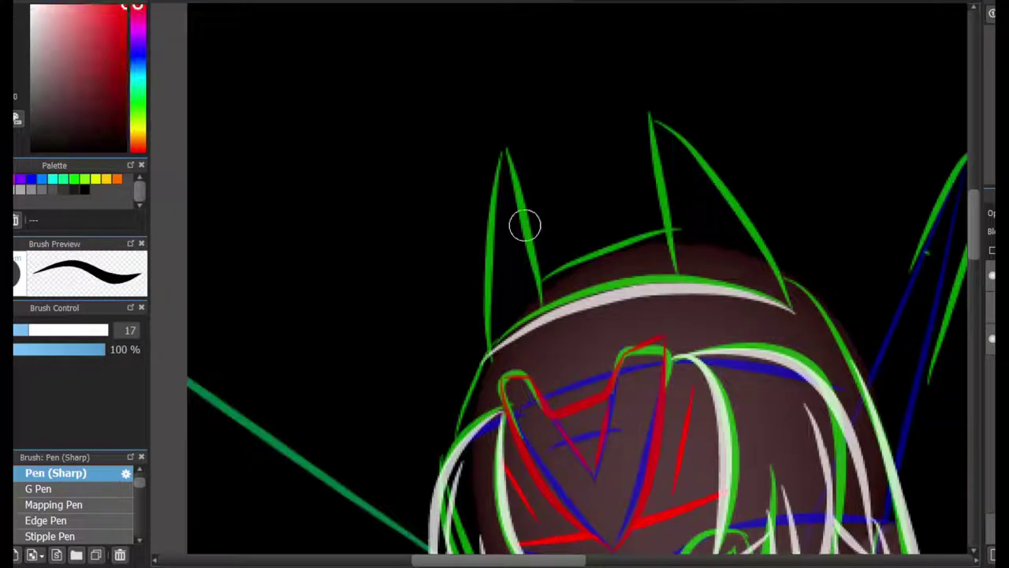
pyautogui.moveTo(481, 352)
pyautogui.mouseDown()
pyautogui.moveTo(510, 147)
pyautogui.moveTo(539, 299)
pyautogui.mouseUp()
pyautogui.moveTo(676, 276); pyautogui.dragTo(654, 124)
pyautogui.moveTo(788, 304); pyautogui.dragTo(655, 114)
pyautogui.press('e')
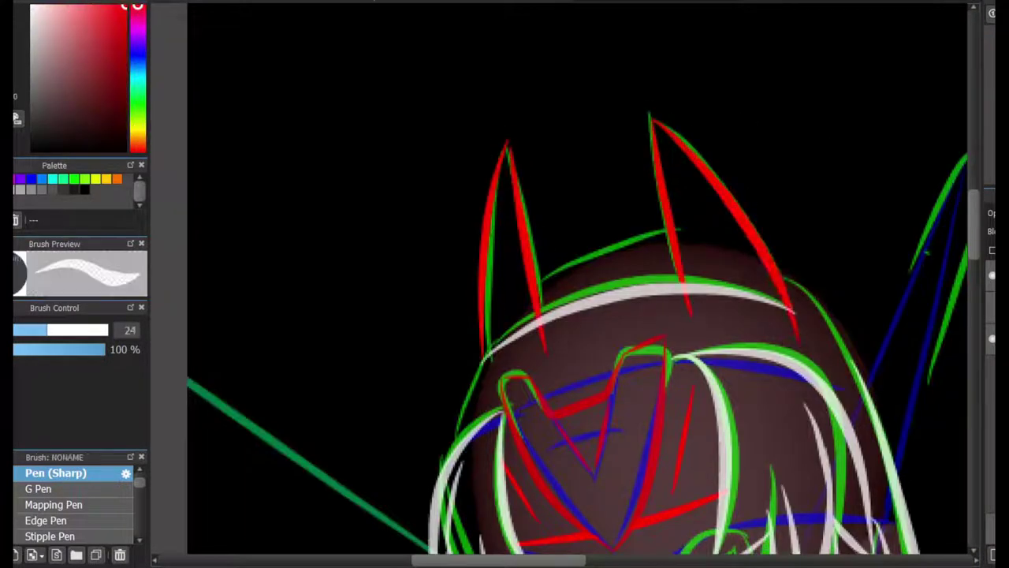
pyautogui.scroll(2, 536, 322)
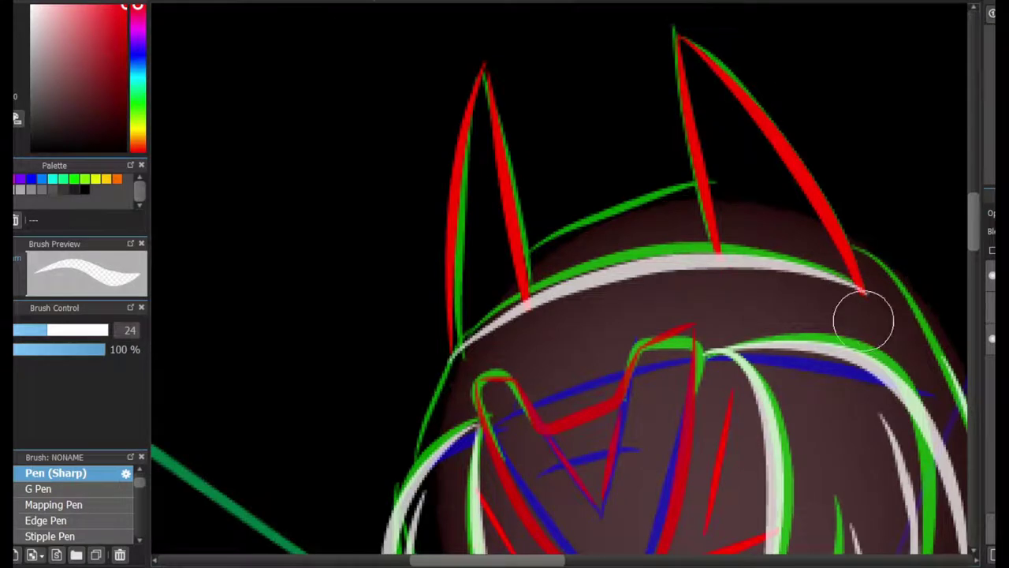
# Add a small angular red inset at the base of each pointed ear.
pyautogui.press('e')
pyautogui.moveTo(727, 157); pyautogui.dragTo(741, 243)
pyautogui.hotkey('ctrl', 'z')
pyautogui.moveTo(496, 290); pyautogui.dragTo(473, 229)
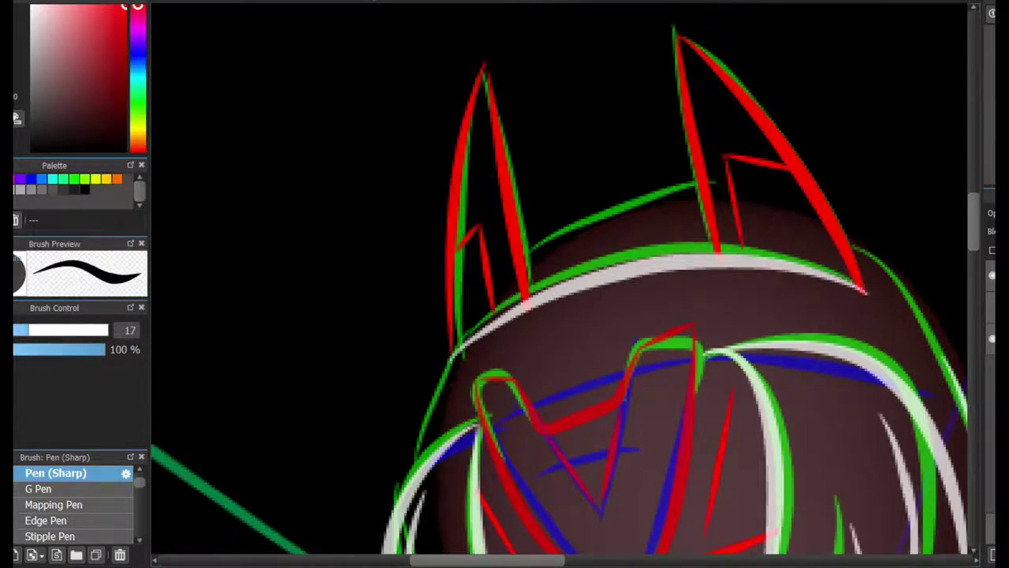
# Trace the winking eye's two curved lines and the open eye's tall arched outline in white.
pyautogui.scroll(-3, 583, 243)
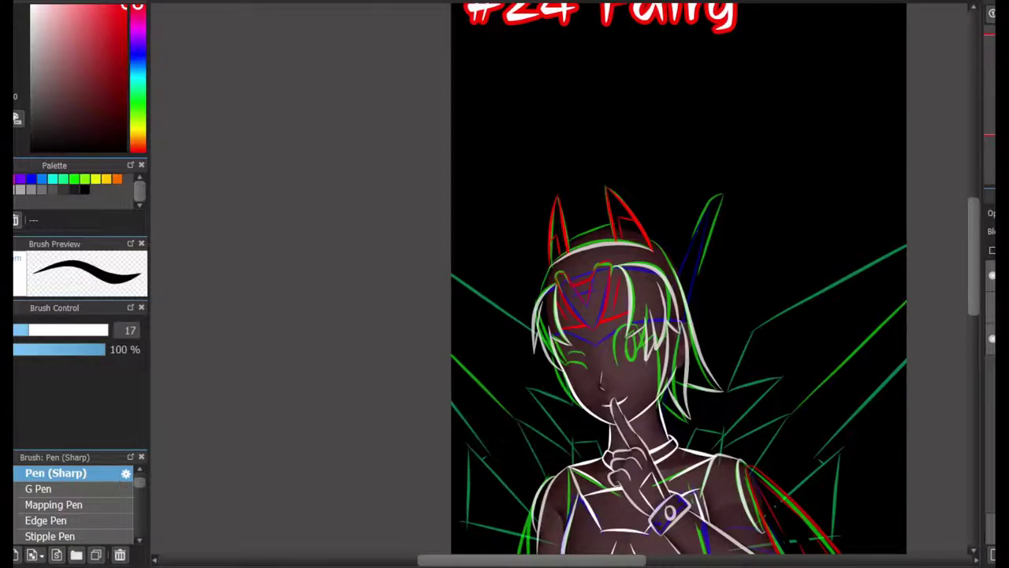
pyautogui.scroll(5, 651, 379)
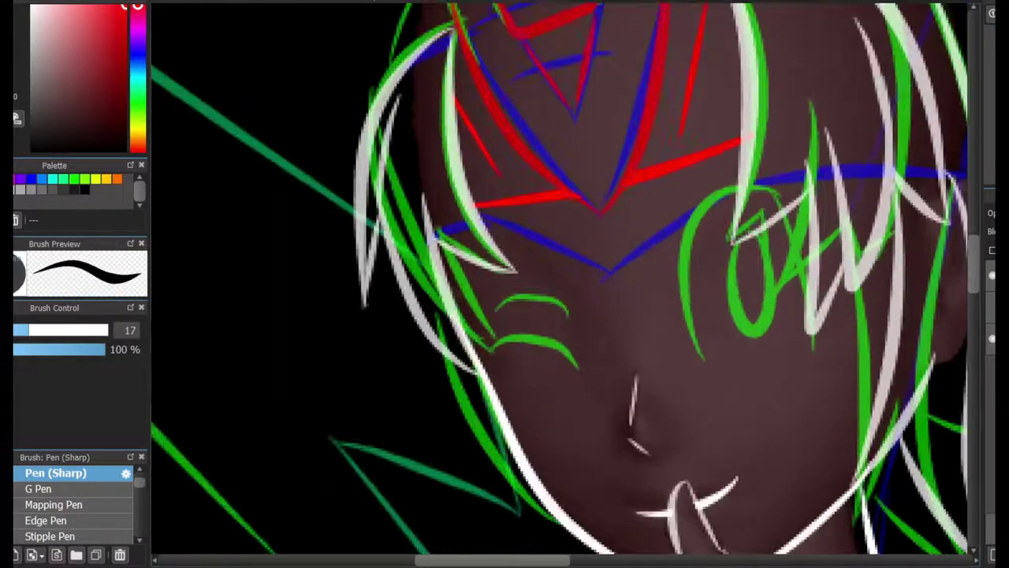
pyautogui.keyDown('alt'); pyautogui.click(503, 349); pyautogui.keyUp('alt')
pyautogui.moveTo(478, 349); pyautogui.dragTo(590, 366)
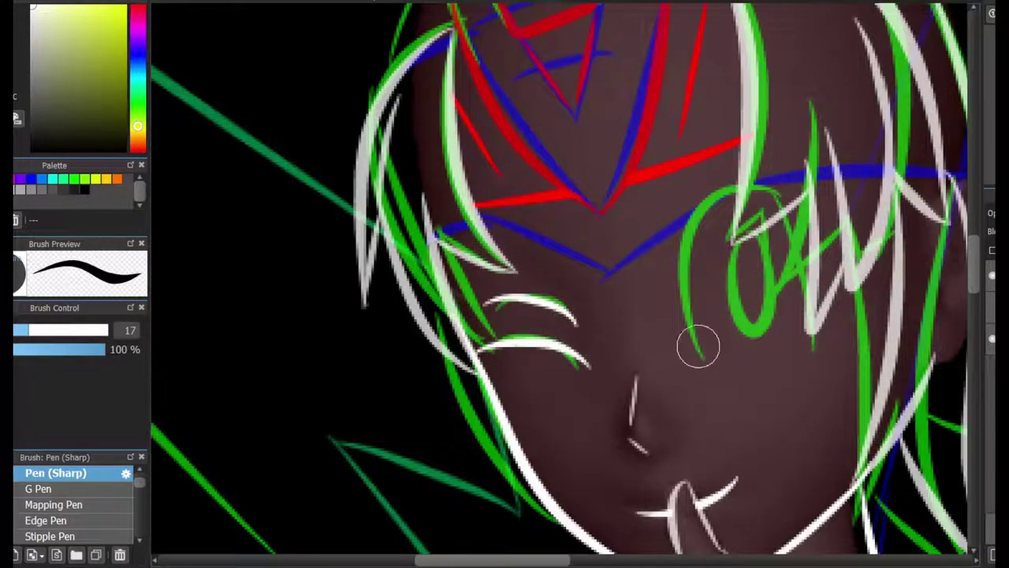
pyautogui.moveTo(697, 359); pyautogui.dragTo(816, 350)
pyautogui.moveTo(727, 382); pyautogui.dragTo(767, 382)
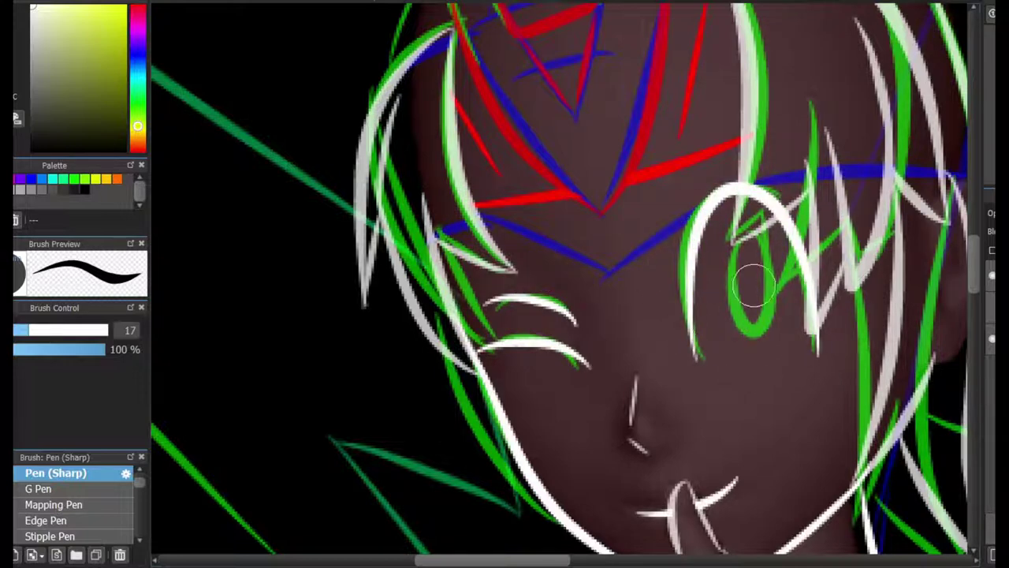
# Draw a narrow pointed hair strand in white hanging from the tip of the red forehead piece.
pyautogui.moveTo(561, 168); pyautogui.dragTo(628, 190)
pyautogui.press(']')
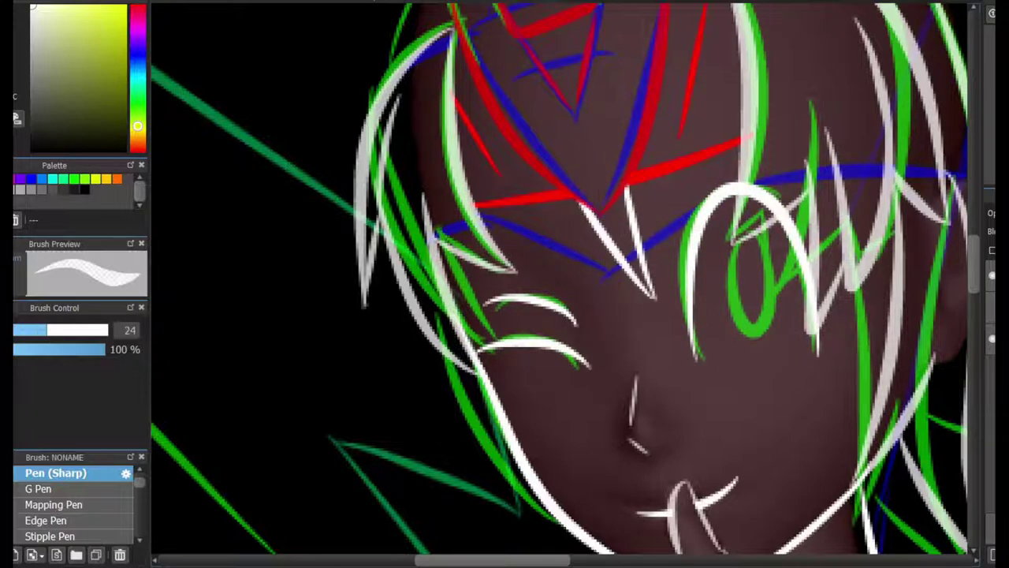
pyautogui.press('b')
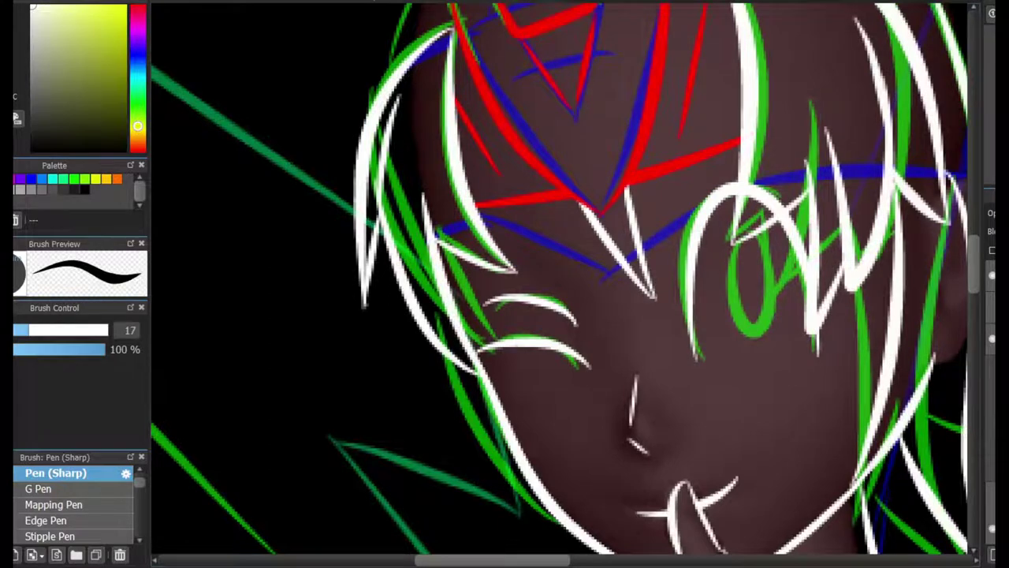
# Draw the outfit's long front panel edges in white down the torso, plus a shorter parallel line beside the one below the raised arm.
pyautogui.scroll(-10, 600, 182)
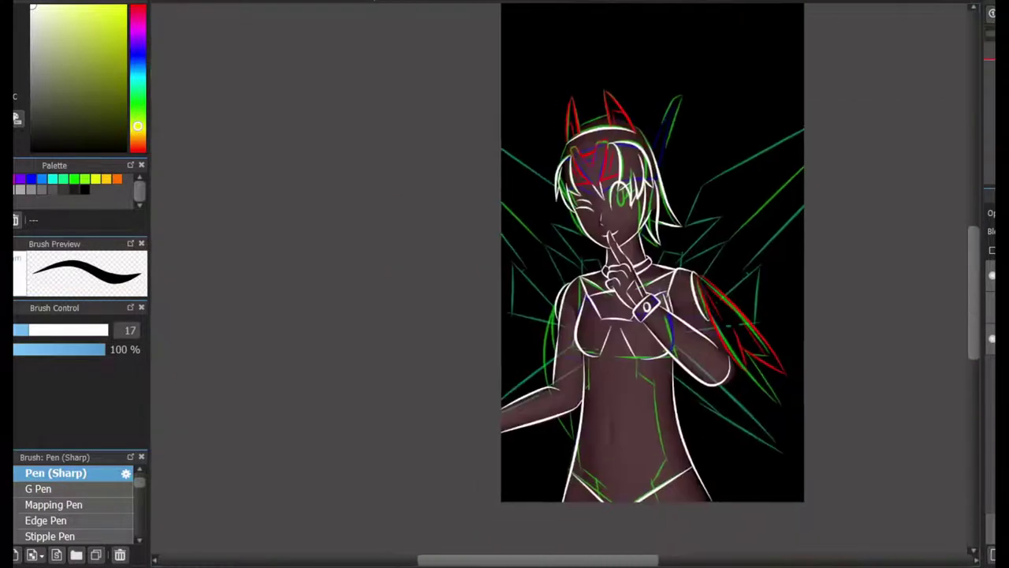
pyautogui.scroll(4, 544, 457)
pyautogui.scroll(4, 501, 331)
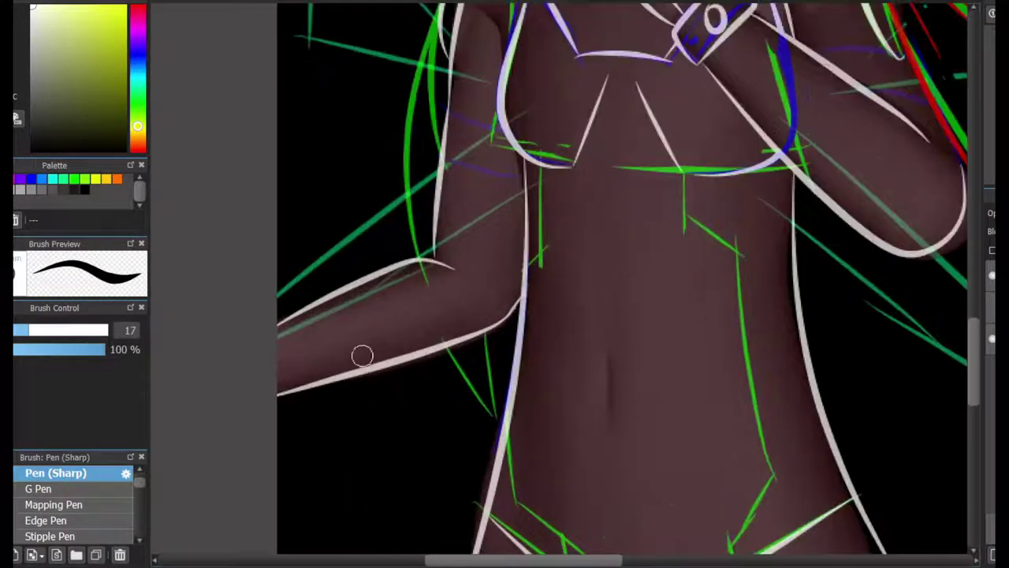
pyautogui.moveTo(523, 59); pyautogui.dragTo(523, 288)
pyautogui.moveTo(530, 437); pyautogui.dragTo(526, 497)
pyautogui.moveTo(666, 67); pyautogui.dragTo(735, 495)
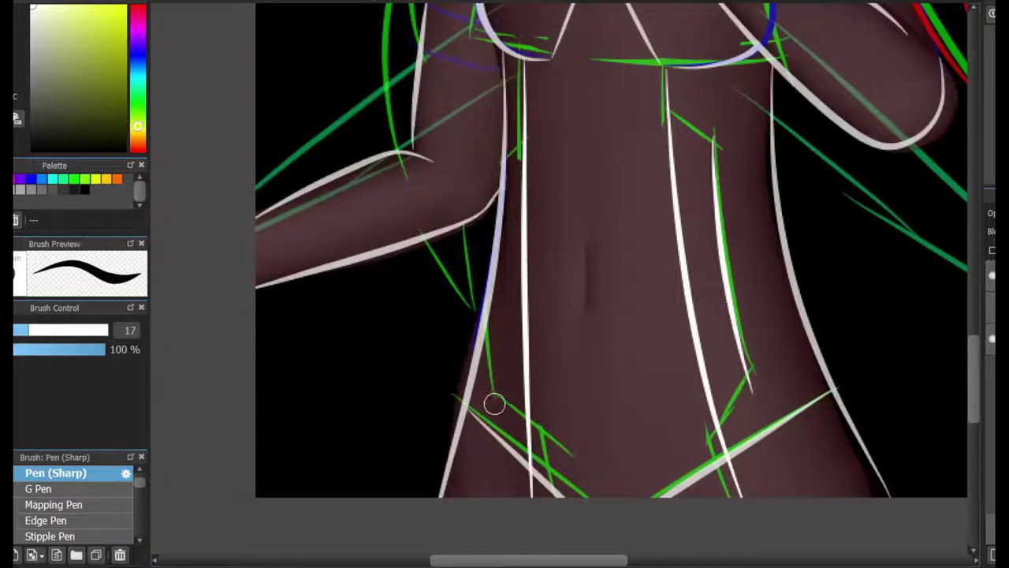
# Draw short white lines for the hip panel and the navel, and trim the front panel edges at the leg openings.
pyautogui.press('e')
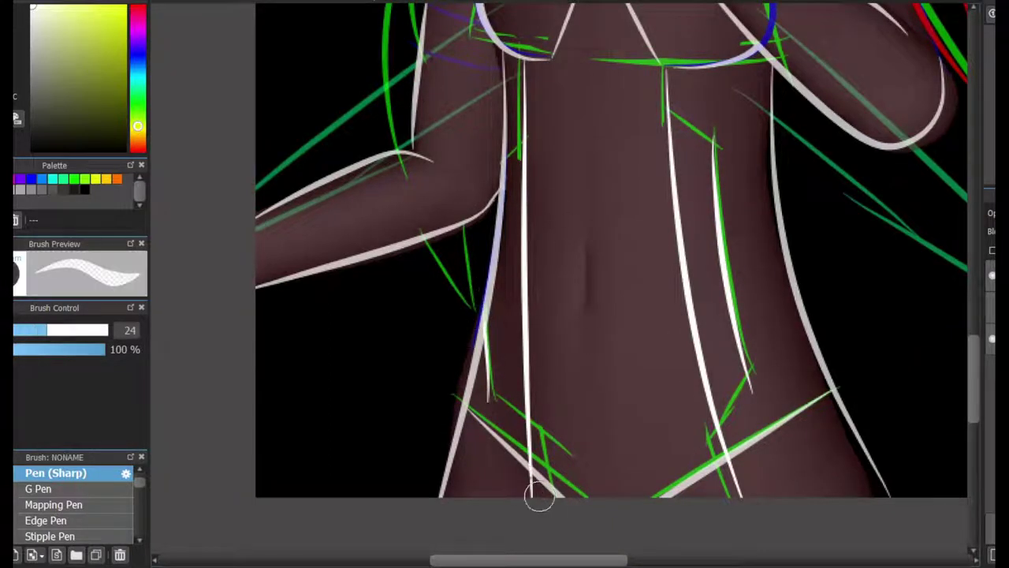
pyautogui.press('p')
pyautogui.moveTo(572, 279); pyautogui.dragTo(655, 342)
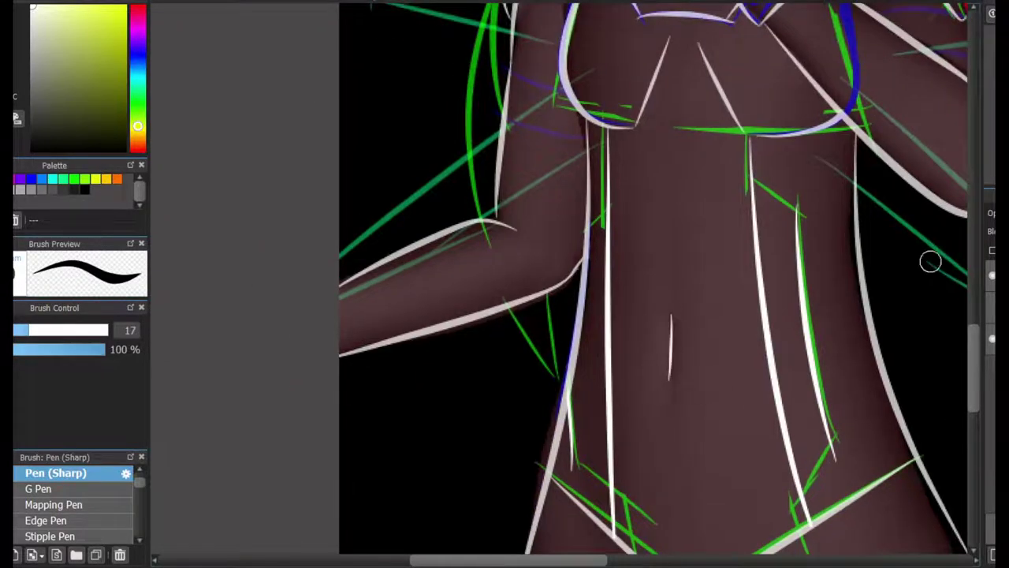
# Draw pointed white fringe strands on both sides of the central strand and erase the tips that cross the red forehead piece.
pyautogui.scroll(10, 930, 262)
pyautogui.hotkey('ctrl', 'z')
pyautogui.moveTo(643, 150); pyautogui.dragTo(732, 230)
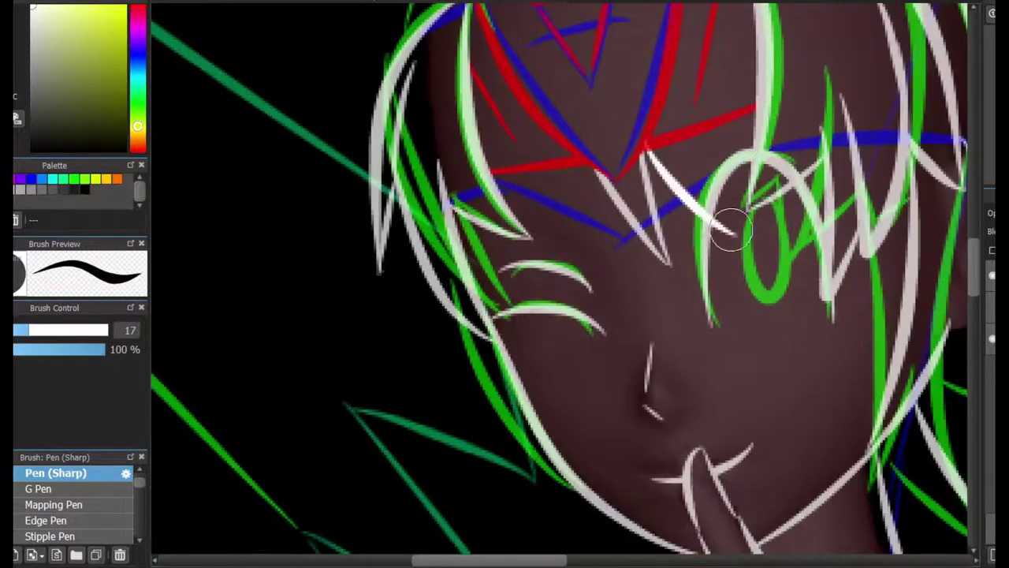
pyautogui.moveTo(489, 172); pyautogui.dragTo(581, 241)
pyautogui.moveTo(550, 148); pyautogui.dragTo(582, 236)
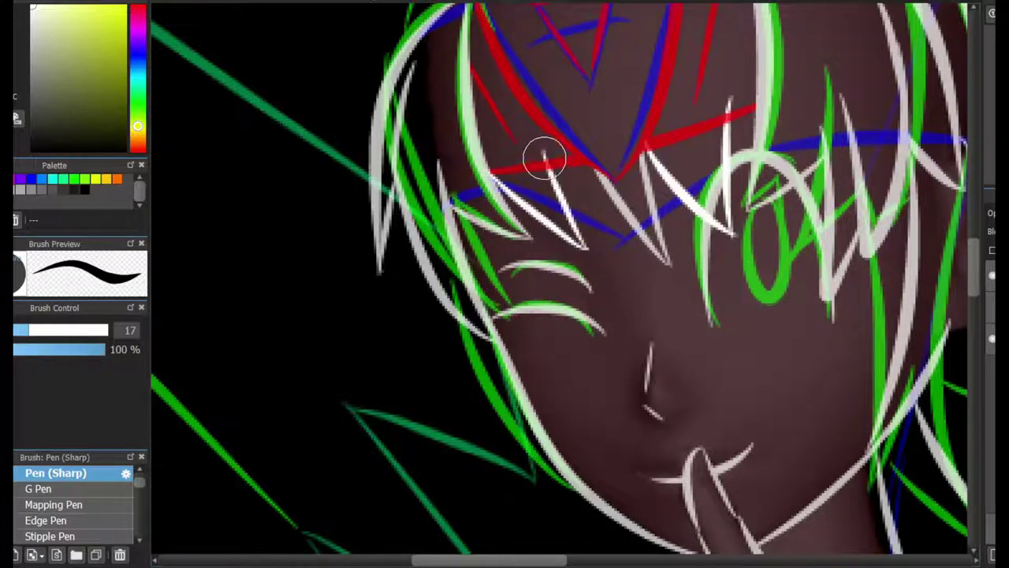
pyautogui.press('e')
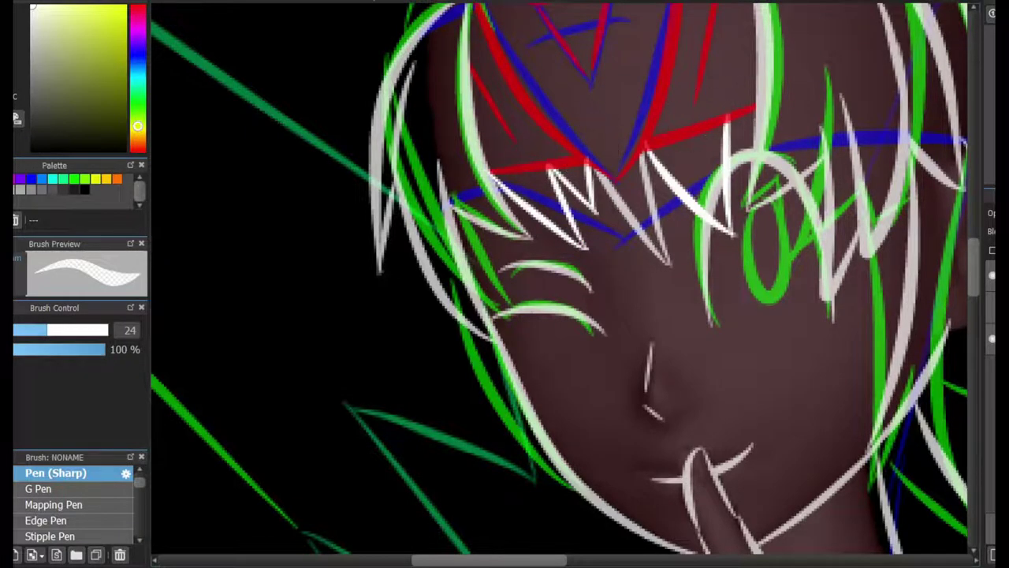
pyautogui.press('b')
# Draw one long red sleeve curve outside the lowered arm, from the shoulder to the elbow.
pyautogui.scroll(-15, 560, 284)
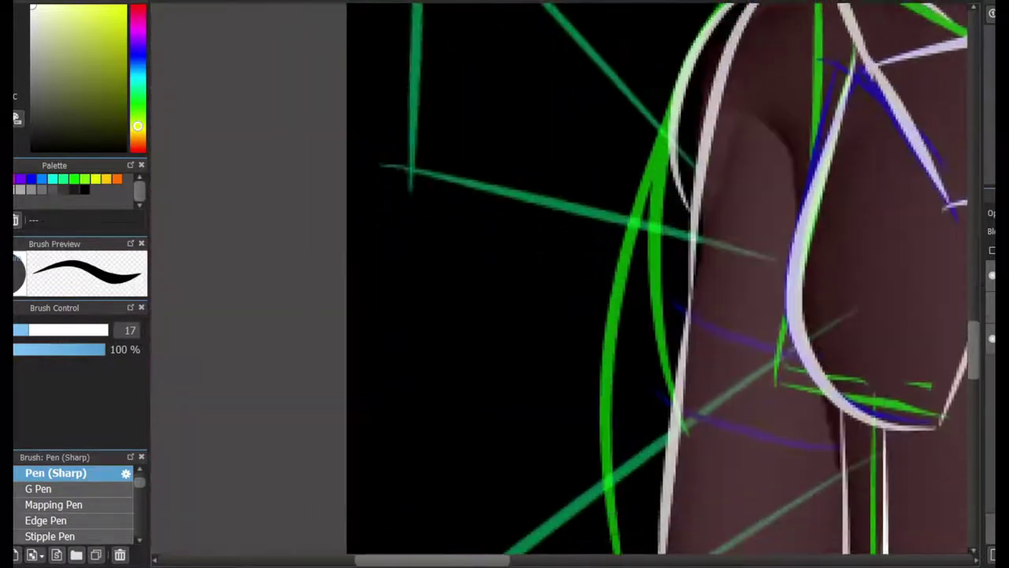
pyautogui.keyDown('alt'); pyautogui.click(596, 157); pyautogui.keyUp('alt')
pyautogui.scroll(-3, 633, 148)
pyautogui.hotkey('ctrl', 'z')
pyautogui.moveTo(630, 138); pyautogui.dragTo(613, 380)
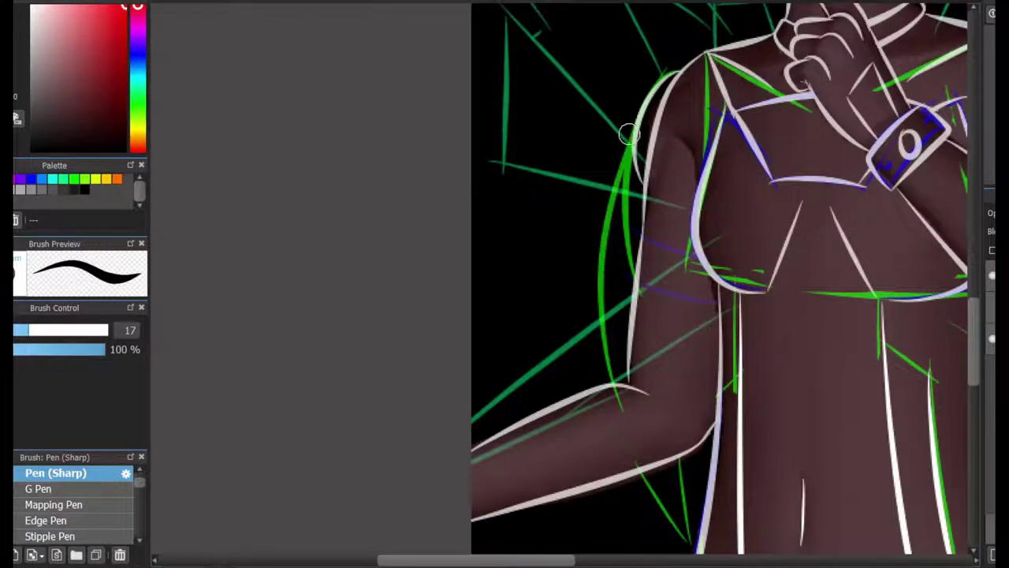
pyautogui.moveTo(629, 136)
pyautogui.mouseDown()
pyautogui.moveTo(615, 380)
pyautogui.moveTo(623, 165)
pyautogui.mouseUp()
pyautogui.hotkey('ctrl', 'z')
pyautogui.hotkey('ctrl', 'z')
pyautogui.moveTo(647, 93); pyautogui.dragTo(639, 420)
pyautogui.scroll(2, 607, 367)
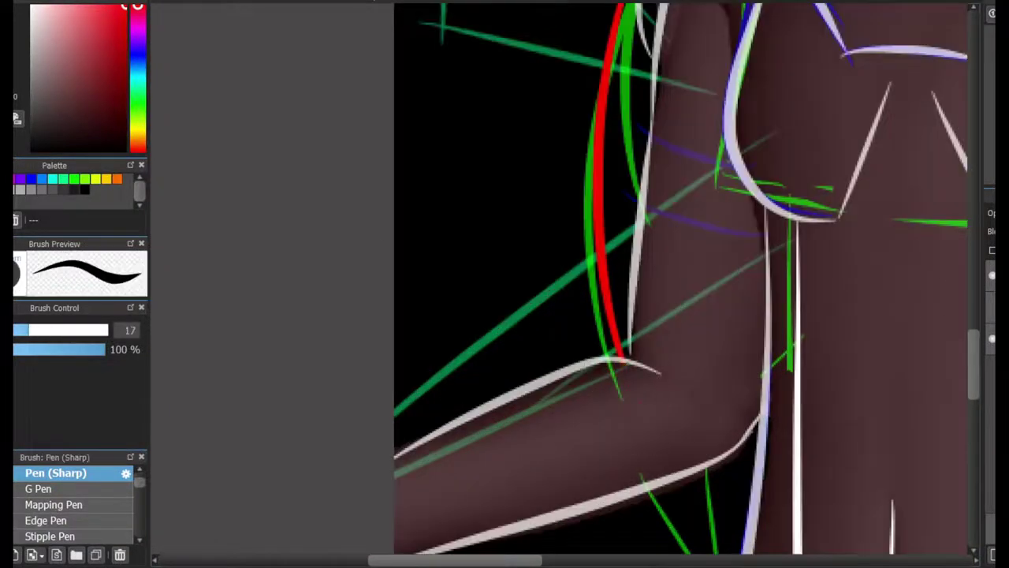
# Draw the crown of the head as one wide white arc running behind the pointed ears down to the hair on both sides.
pyautogui.keyDown('alt'); pyautogui.click(611, 362); pyautogui.keyUp('alt')
pyautogui.scroll(2, 607, 361)
pyautogui.scroll(-3, 599, 229)
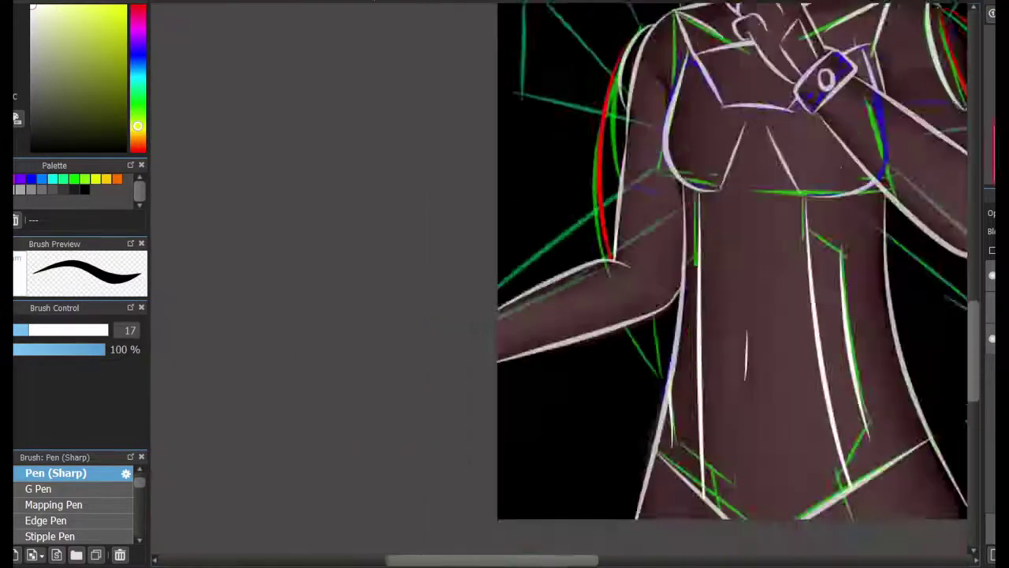
pyautogui.moveTo(599, 228); pyautogui.dragTo(662, 504)
pyautogui.scroll(3, 664, 76)
pyautogui.moveTo(464, 266); pyautogui.dragTo(852, 225)
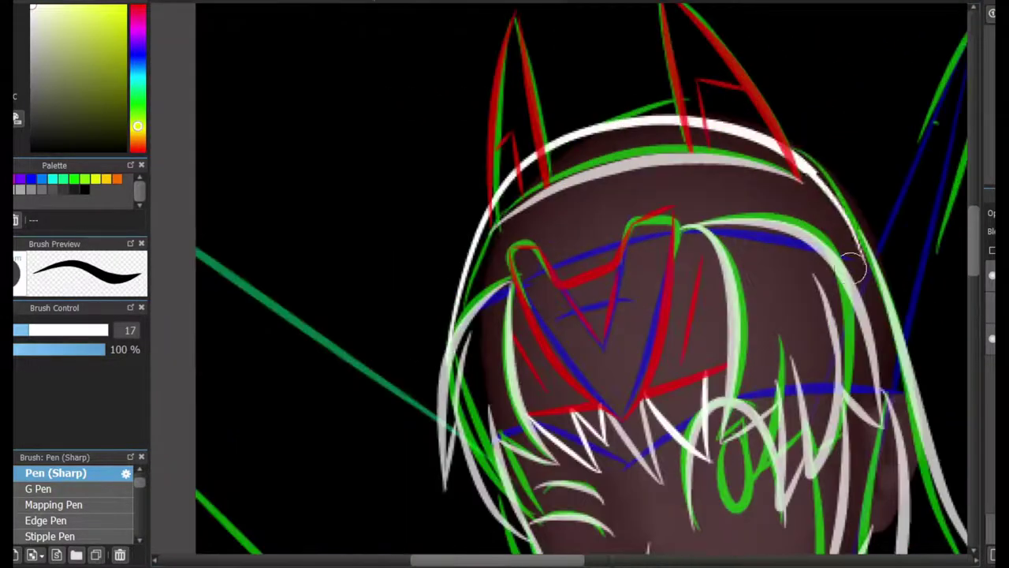
pyautogui.hotkey('ctrl', 'z')
pyautogui.moveTo(440, 365); pyautogui.dragTo(803, 144)
pyautogui.hotkey('ctrl', 'z')
pyautogui.moveTo(444, 387); pyautogui.dragTo(856, 223)
# Erase the parts of the white crown arc that cross the red pointed ears.
pyautogui.scroll(1, 501, 260)
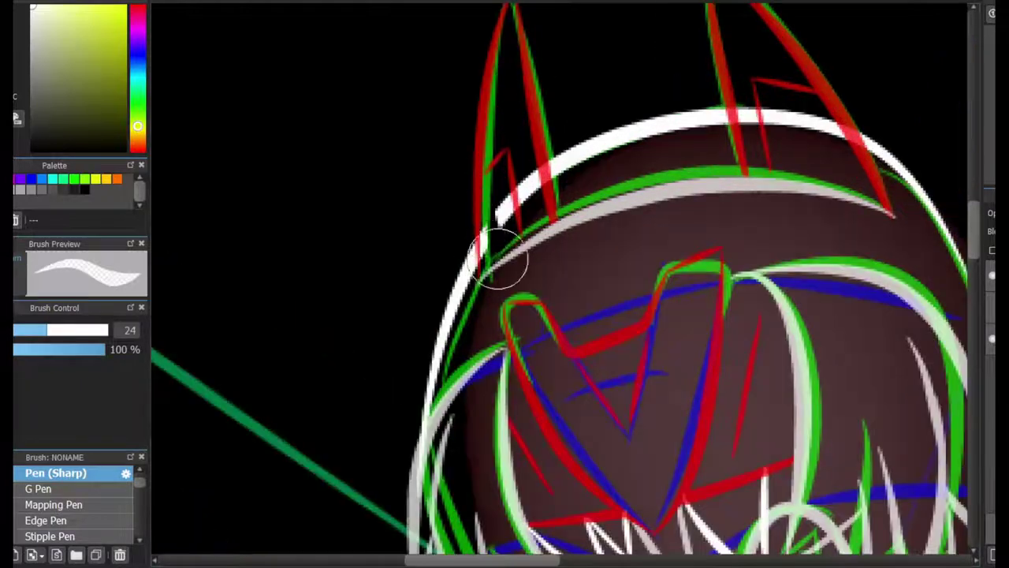
pyautogui.click(55, 473)
pyautogui.scroll(-2, 559, 284)
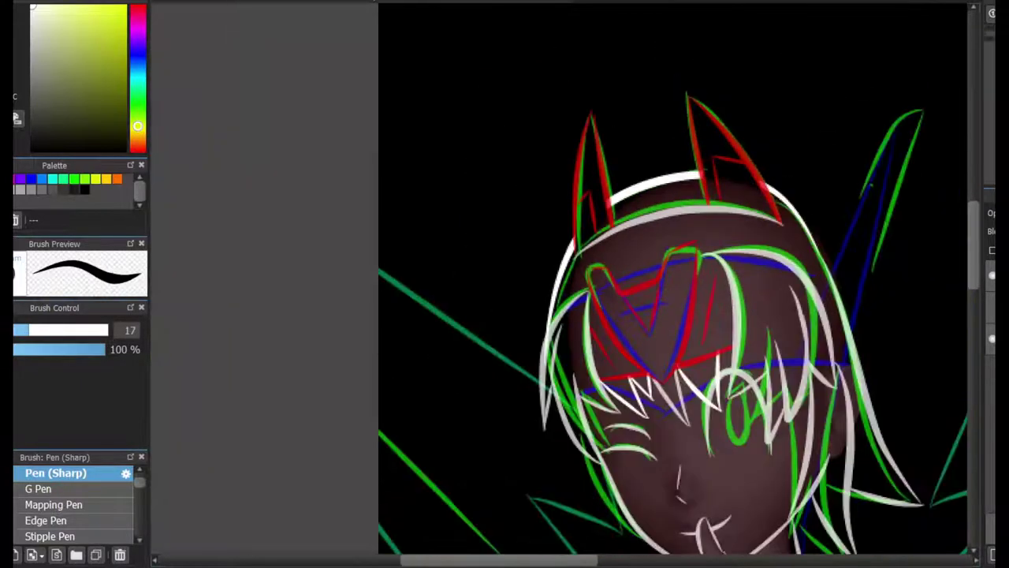
# Draw a long pointed white hair strand hanging beside the cheek on the winking-eye side.
pyautogui.scroll(-6, 639, 283)
pyautogui.scroll(2, 552, 260)
pyautogui.moveTo(552, 264); pyautogui.dragTo(647, 457)
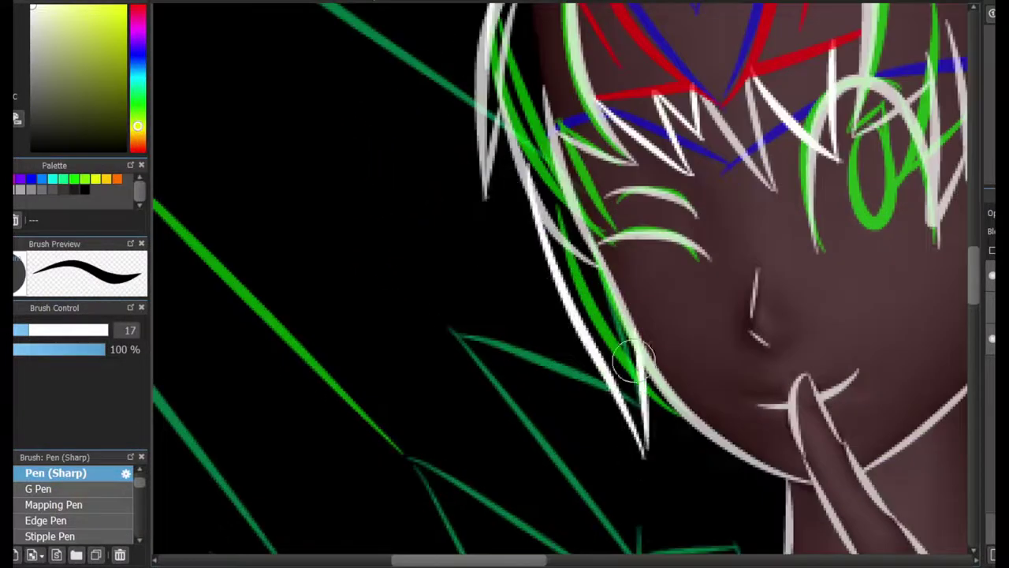
pyautogui.hotkey('ctrl', 'z')
pyautogui.moveTo(514, 176); pyautogui.dragTo(642, 413)
pyautogui.scroll(-2, 642, 417)
pyautogui.scroll(2, 867, 209)
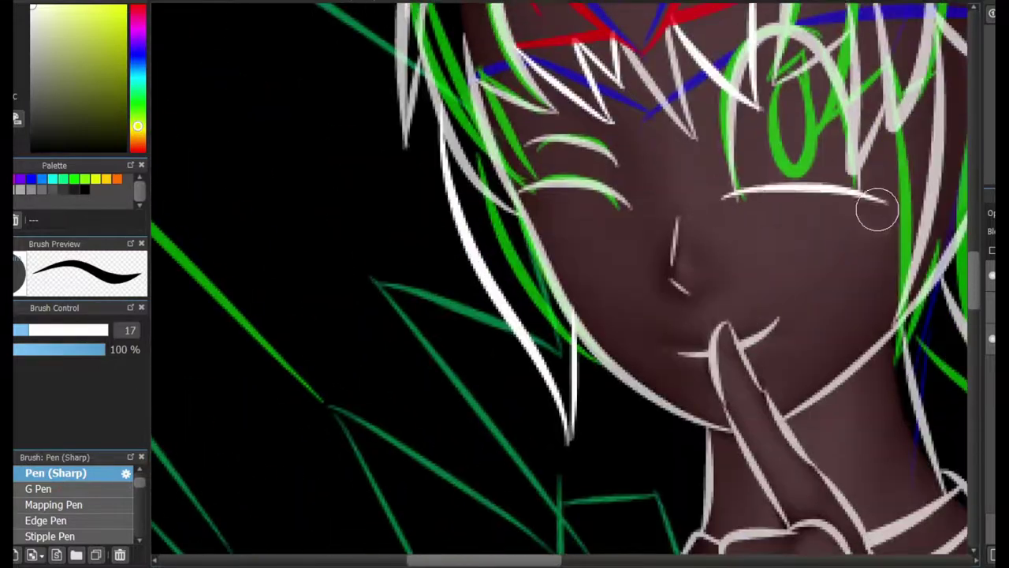
# Examine the face and full figure's white and red line art with and without the mannequin base and rough sketch.
pyautogui.scroll(-2, 748, 184)
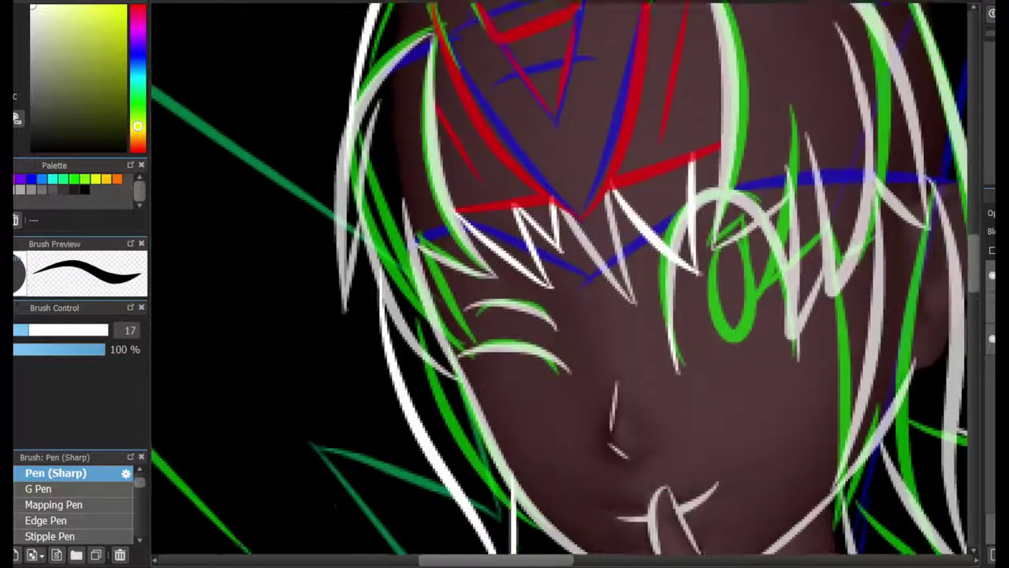
pyautogui.scroll(2, 789, 102)
pyautogui.scroll(-5, 691, 284)
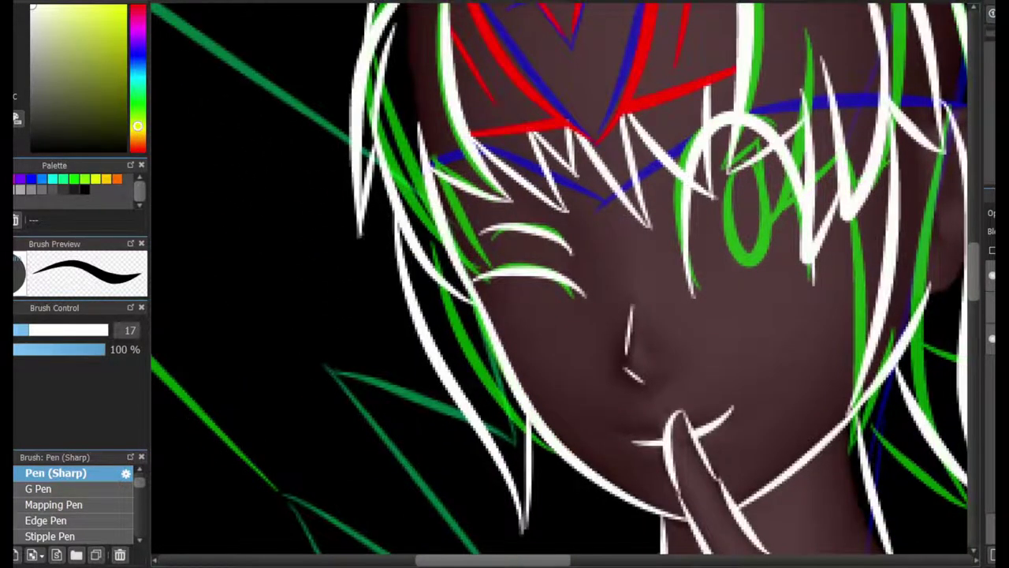
pyautogui.scroll(4, 689, 240)
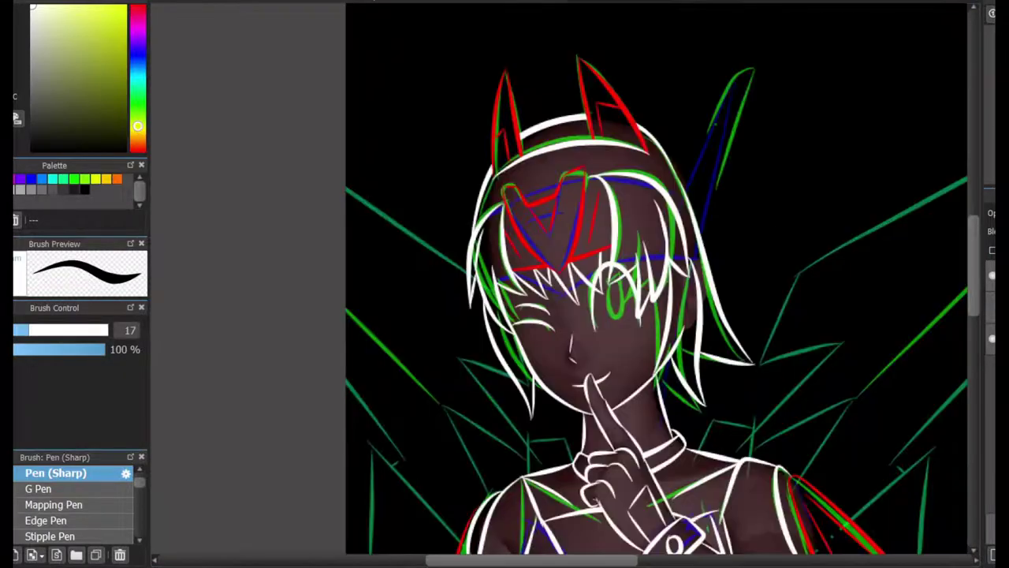
pyautogui.scroll(-5, 656, 284)
pyautogui.scroll(3, 656, 284)
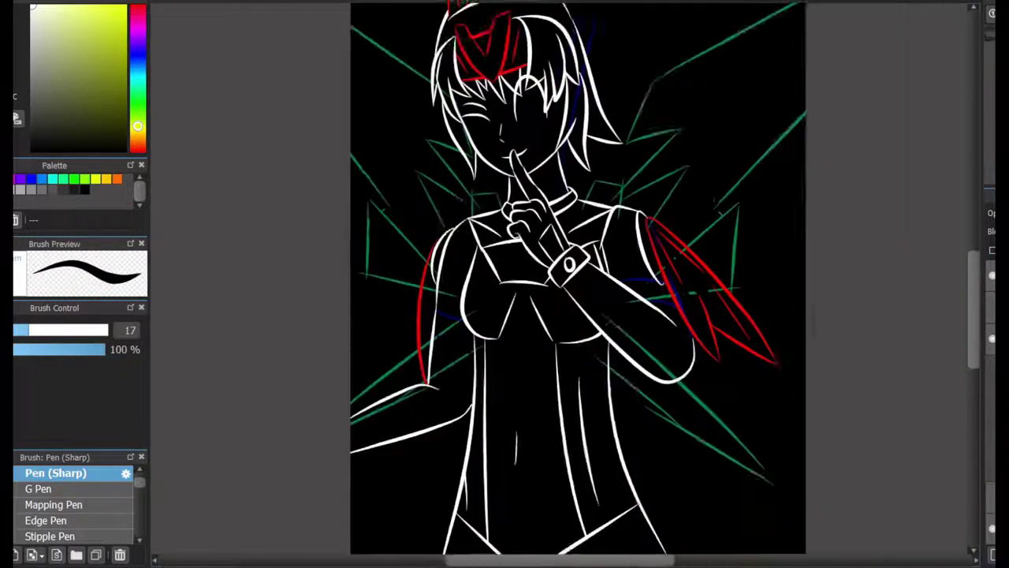
pyautogui.scroll(-1, 689, 278)
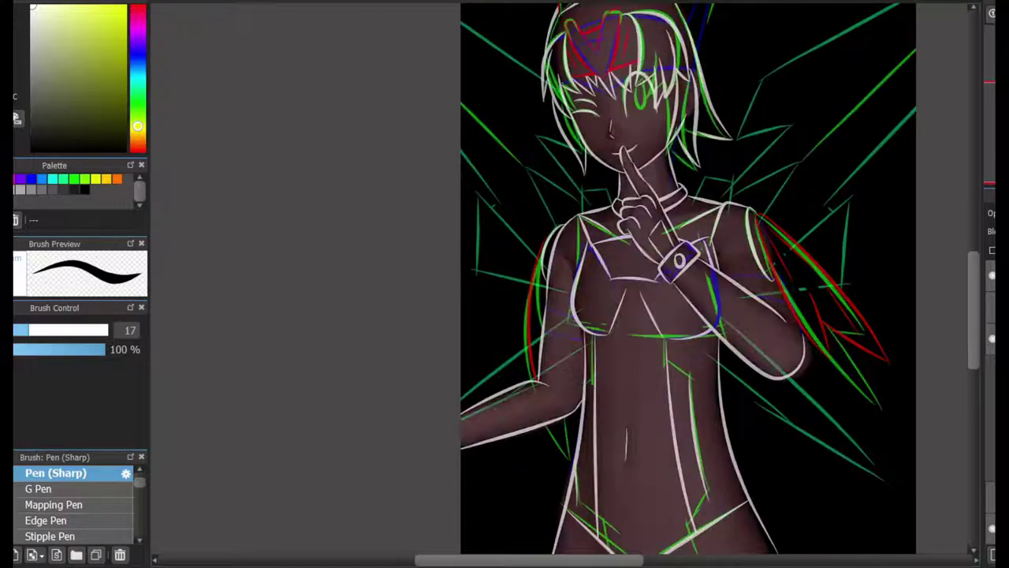
# Draw white angular corner strokes on the torso panels: a diagonal below the bust and one at each hip, following the green sketch.
pyautogui.scroll(4, 651, 502)
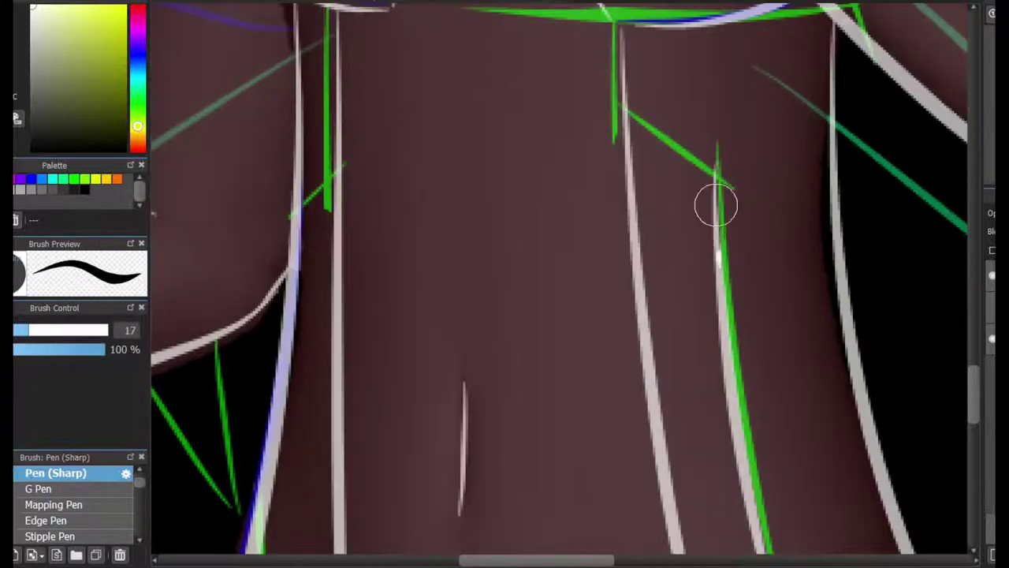
pyautogui.moveTo(608, 117); pyautogui.dragTo(727, 252)
pyautogui.hotkey('ctrl', 'z')
pyautogui.moveTo(620, 94); pyautogui.dragTo(716, 201)
pyautogui.scroll(-5, 694, 229)
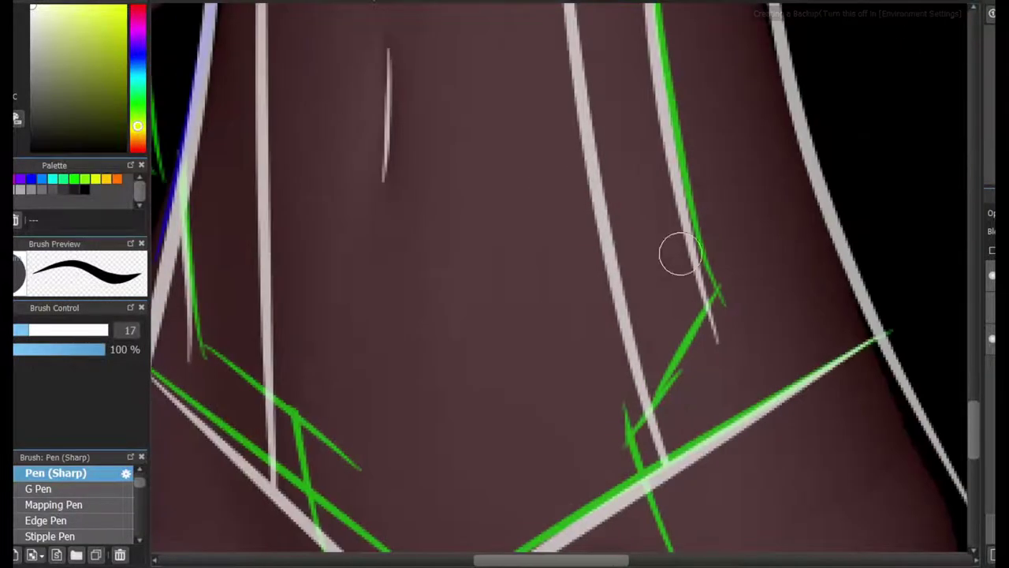
pyautogui.moveTo(697, 235); pyautogui.dragTo(635, 432)
pyautogui.hscroll(-5, 450, 292)
pyautogui.moveTo(446, 287); pyautogui.dragTo(547, 417)
pyautogui.scroll(5, 547, 417)
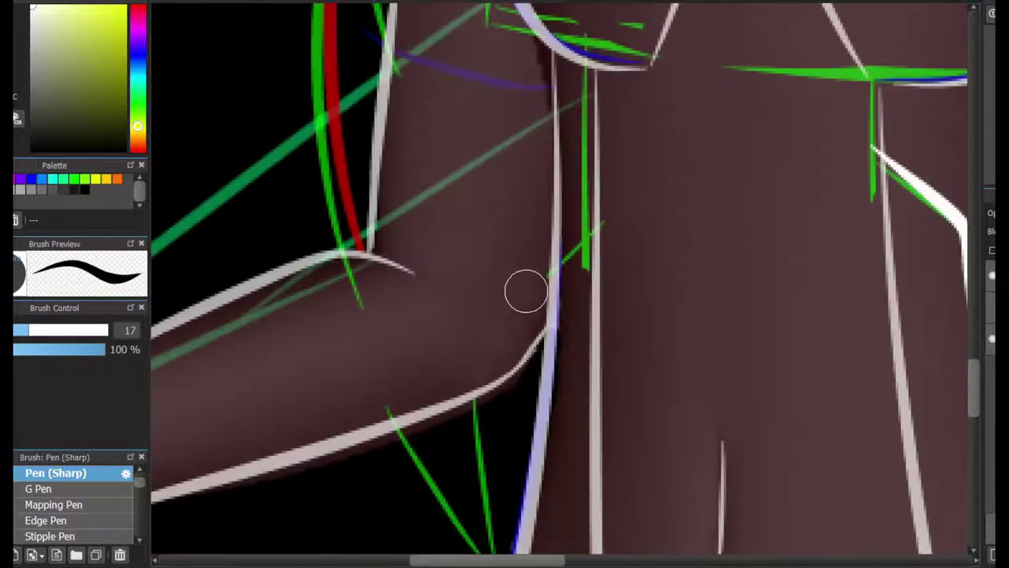
# Try trimming the corner strokes and erasing the straight panel edges between the upper and lower corners.
pyautogui.press(']')
pyautogui.press(']')
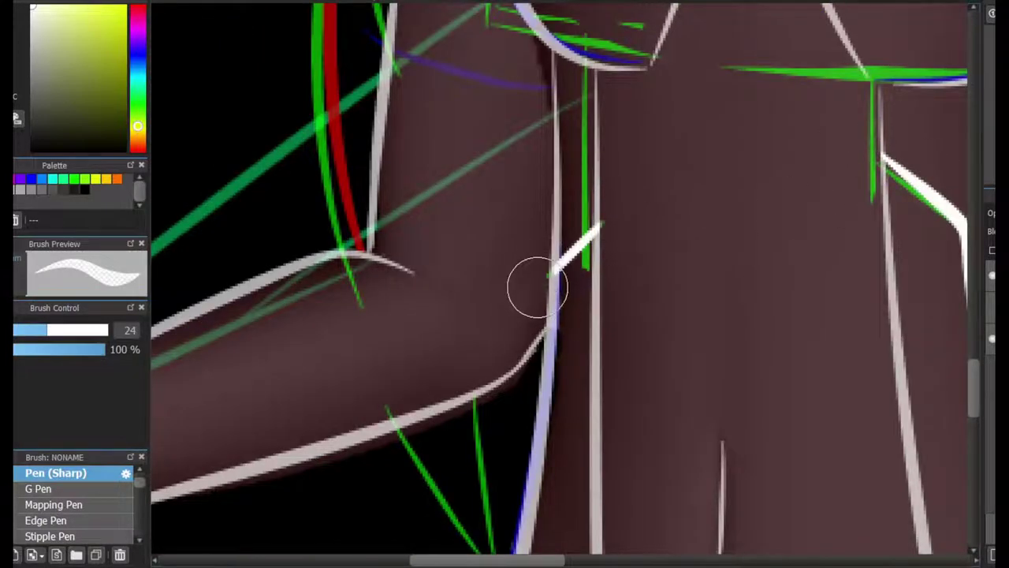
pyautogui.scroll(-5, 537, 287)
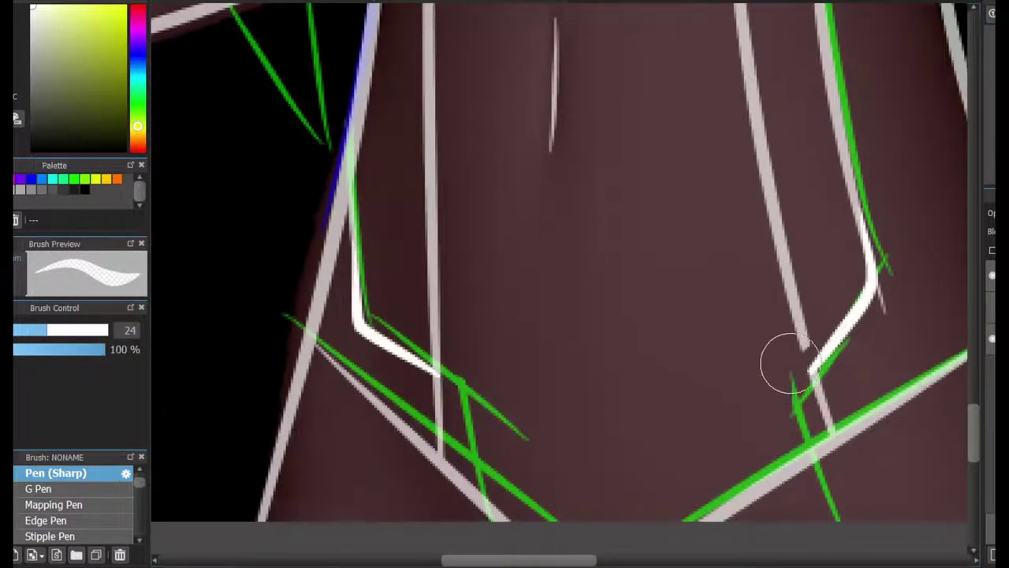
pyautogui.hotkey('ctrl', 'z')
pyautogui.hotkey('ctrl', 'z')
pyautogui.hotkey('ctrl', 'z')
pyautogui.press(']')
pyautogui.press(']')
pyautogui.press(']')
pyautogui.scroll(5, 546, 234)
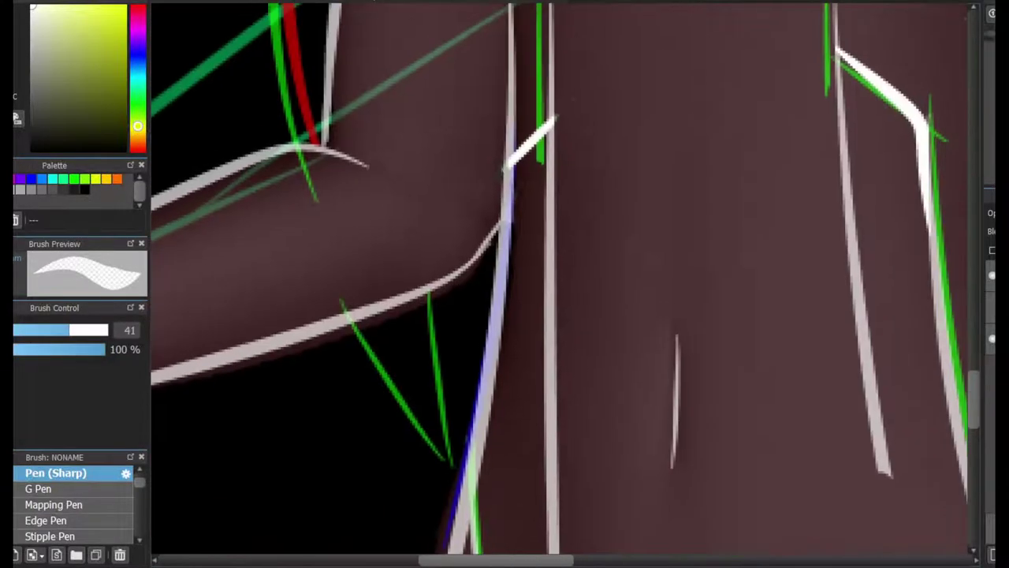
pyautogui.hotkey('ctrl', 'z')
pyautogui.hotkey('ctrl', 'z')
pyautogui.scroll(-5, 839, 181)
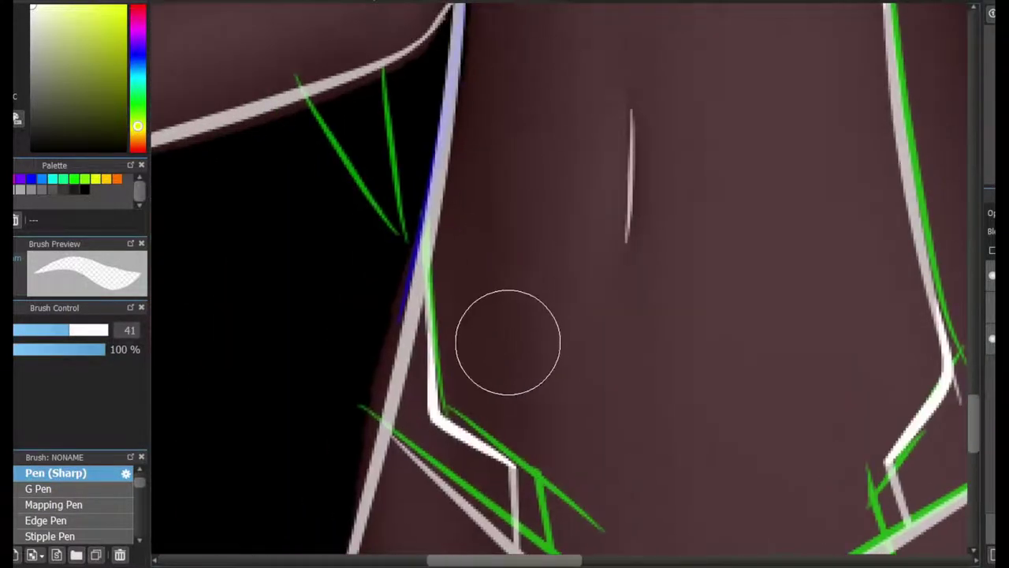
pyautogui.scroll(-3, 507, 338)
pyautogui.scroll(-3, 578, 338)
pyautogui.scroll(5, 578, 337)
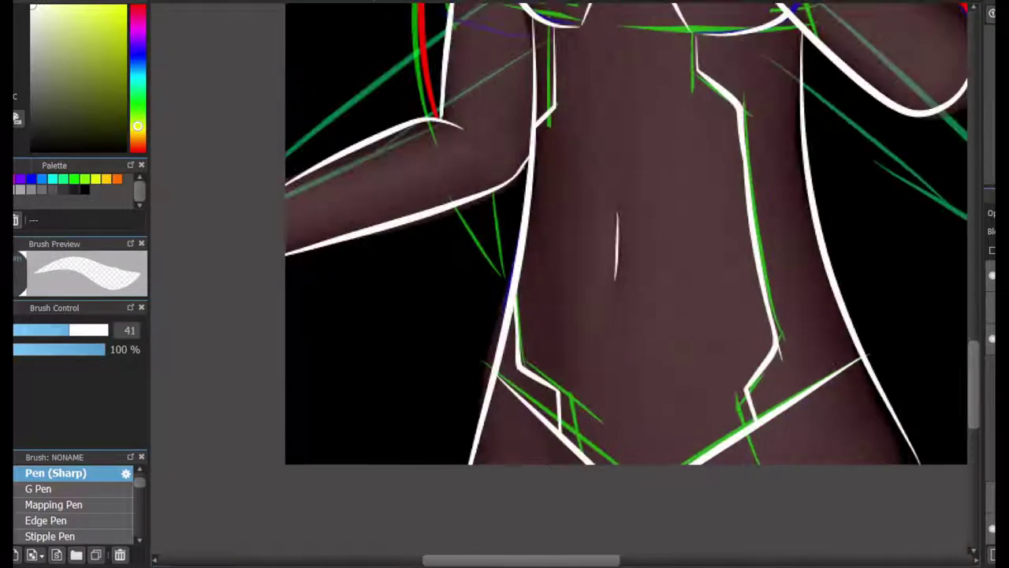
# Undo the panel trimming and redraw the diagonal on the lowered-arm side higher, level with a short horizontal white guide line.
pyautogui.hotkey('ctrl', 'y')
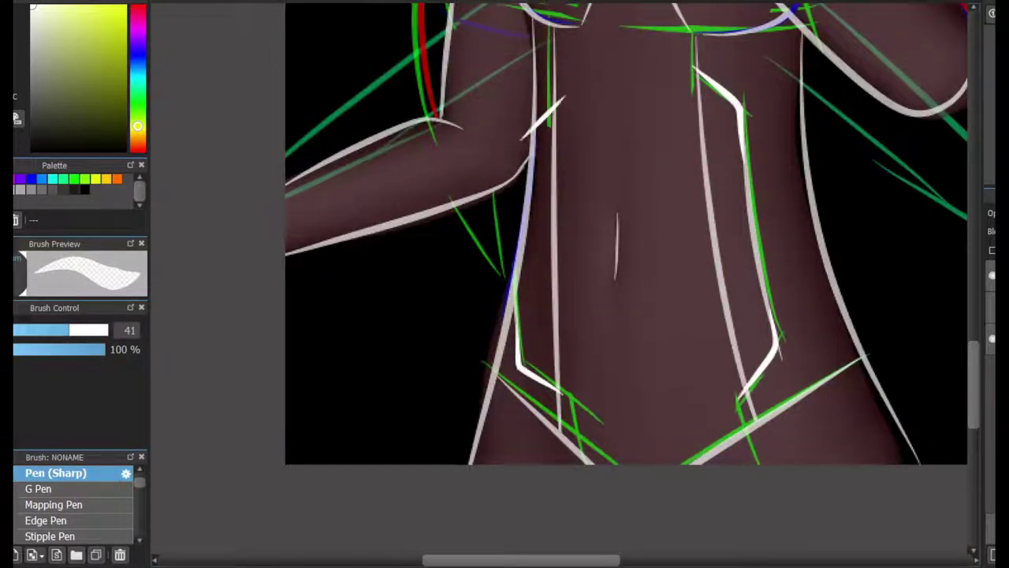
pyautogui.hotkey('ctrl', 'z')
pyautogui.press('b')
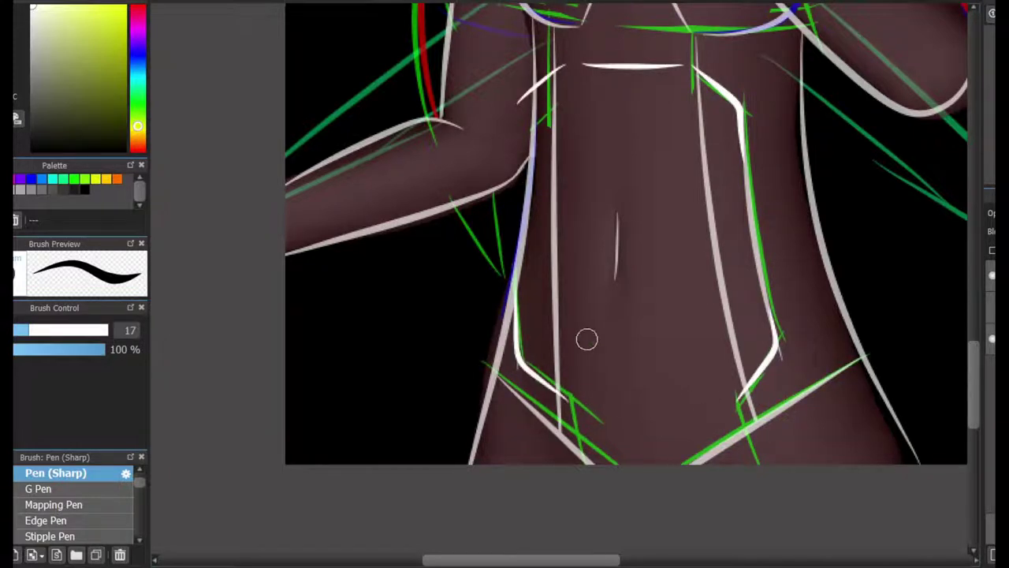
# Erase the horizontal guide line and the overshooting ends of the raised diagonal and the hip corner strokes.
pyautogui.press('e')
pyautogui.scroll(2, 573, 141)
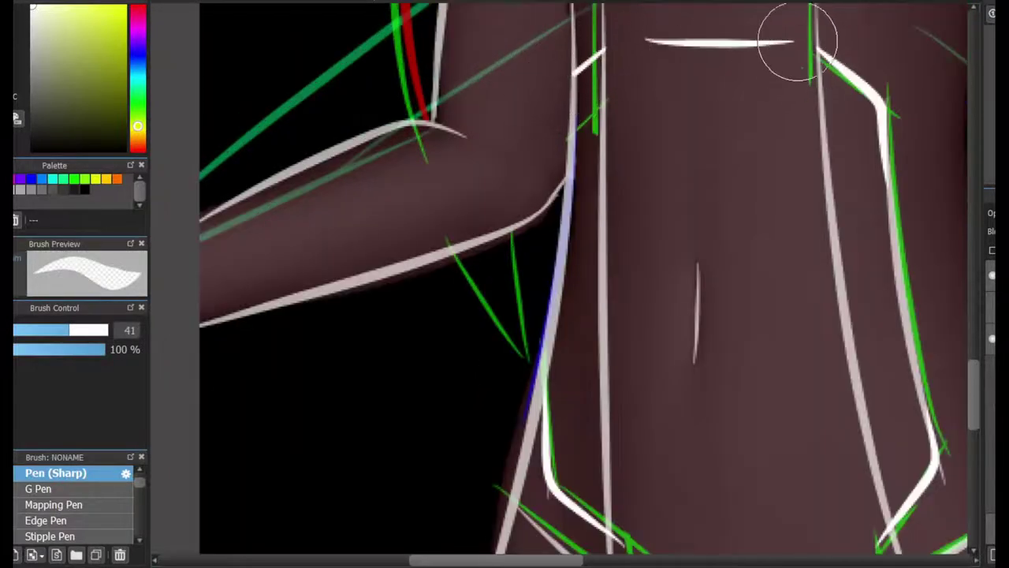
pyautogui.scroll(-2, 791, 142)
pyautogui.scroll(2, 778, 409)
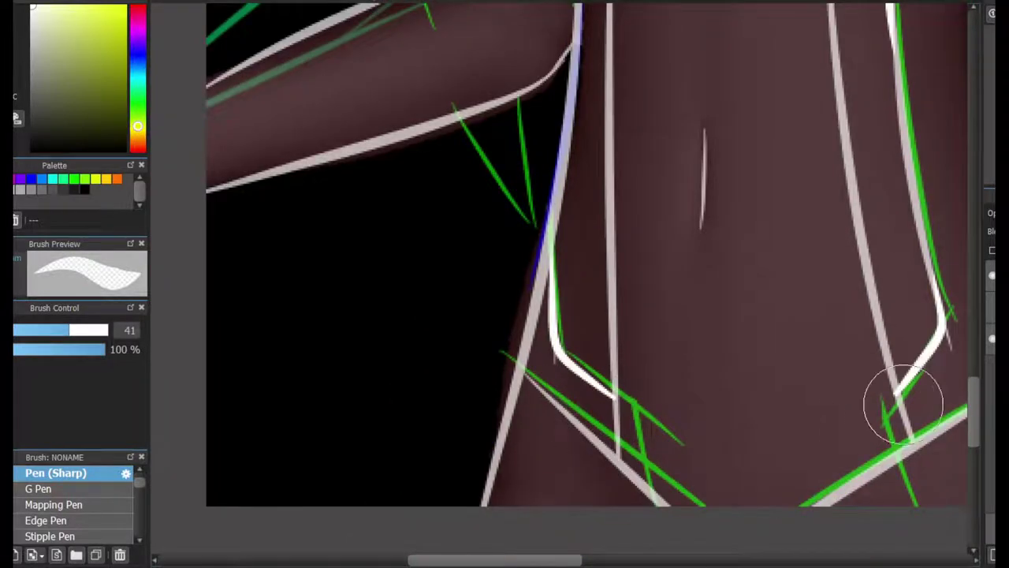
# Erase both straight front panel edges between the upper diagonals and the hip corners.
pyautogui.moveTo(881, 321); pyautogui.dragTo(847, 162)
pyautogui.moveTo(626, 389); pyautogui.dragTo(613, 166)
pyautogui.scroll(3, 770, 209)
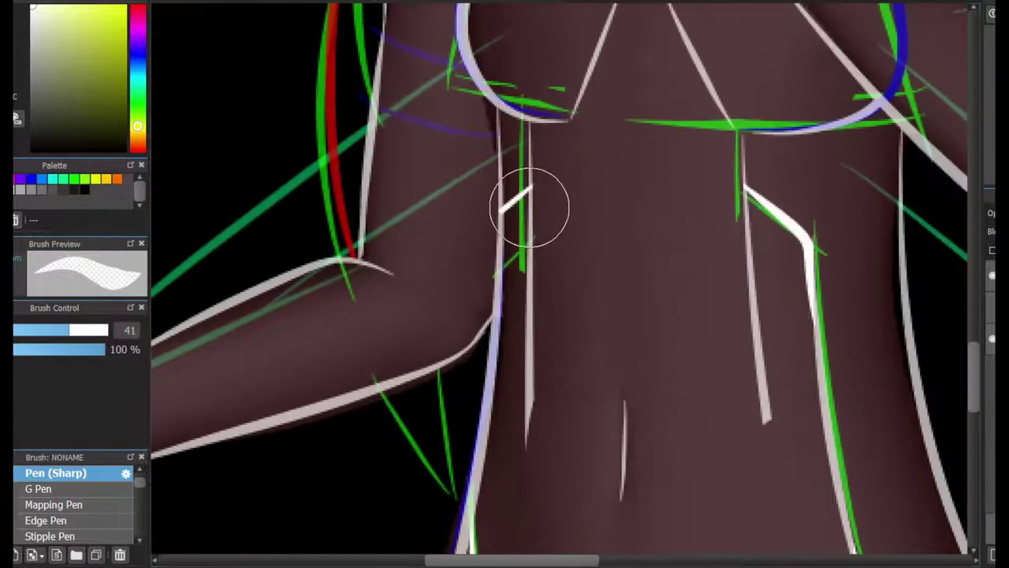
pyautogui.moveTo(529, 207); pyautogui.dragTo(525, 438)
pyautogui.moveTo(746, 193); pyautogui.dragTo(753, 319)
pyautogui.scroll(2, 704, 221)
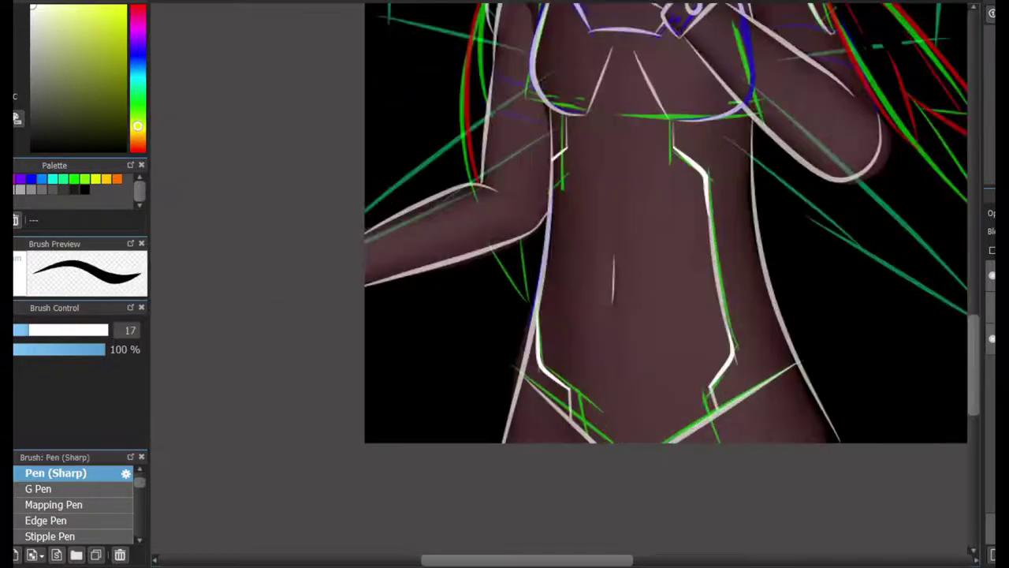
# Draw a red oval iris inside the character's open eye and erase part of its lower end.
pyautogui.scroll(-3, 631, 236)
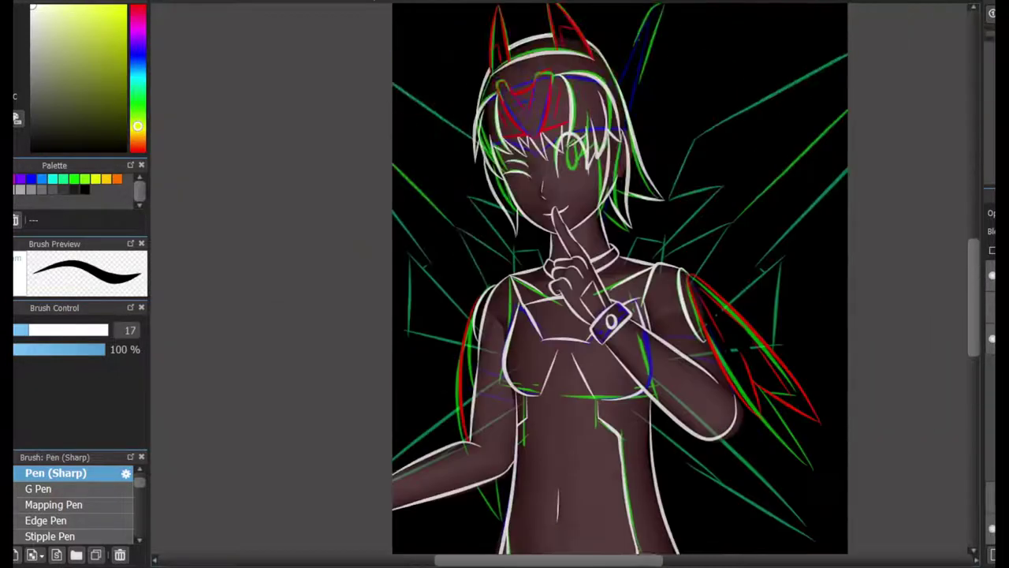
pyautogui.scroll(5, 536, 181)
pyautogui.scroll(-3, 581, 266)
pyautogui.scroll(3, 581, 265)
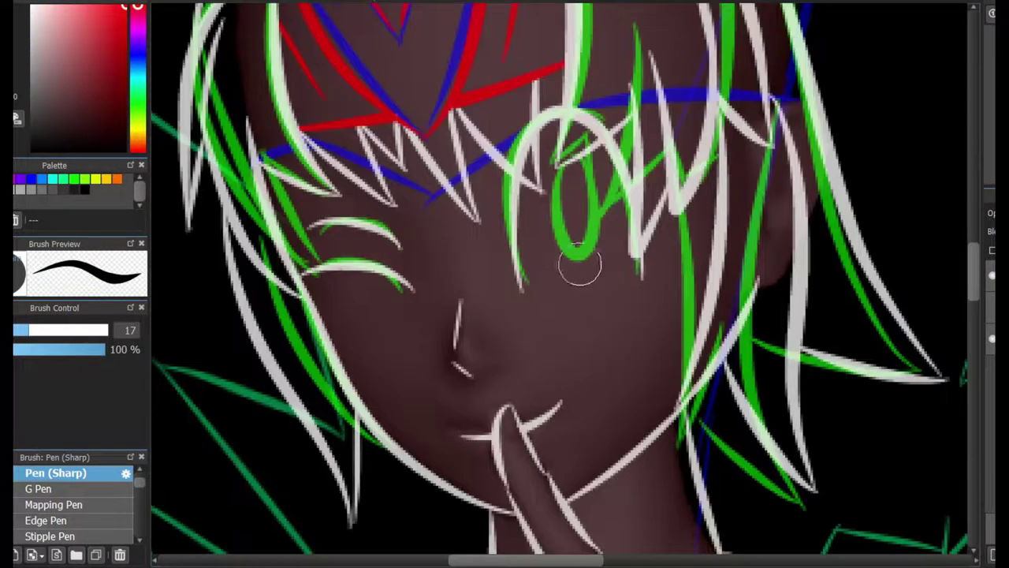
pyautogui.moveTo(587, 177); pyautogui.dragTo(582, 183)
pyautogui.scroll(1, 556, 300)
pyautogui.moveTo(518, 271); pyautogui.dragTo(552, 315)
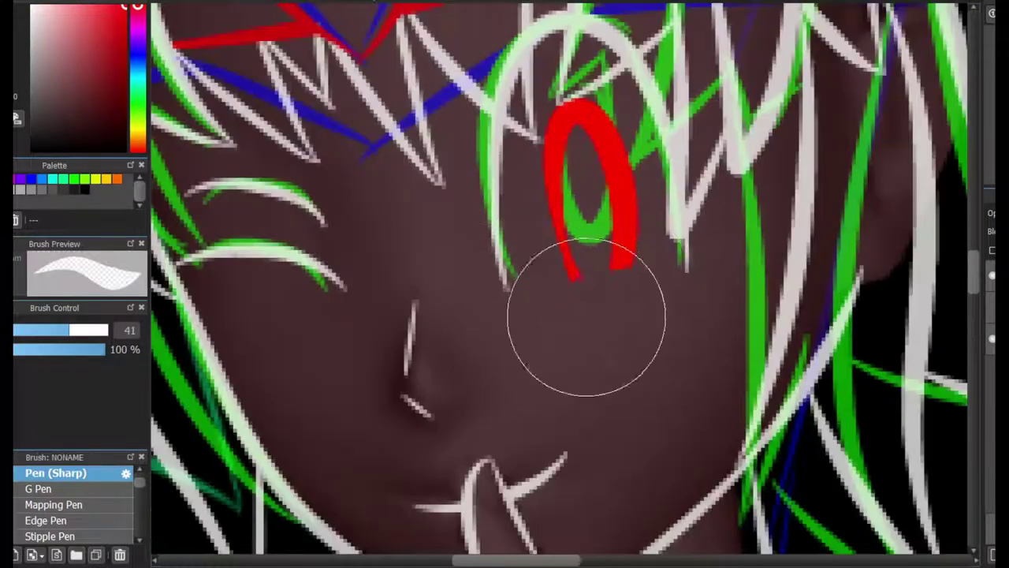
# Try tilting and repositioning the red iris oval, and delete it from the open eye.
pyautogui.scroll(-5, 559, 284)
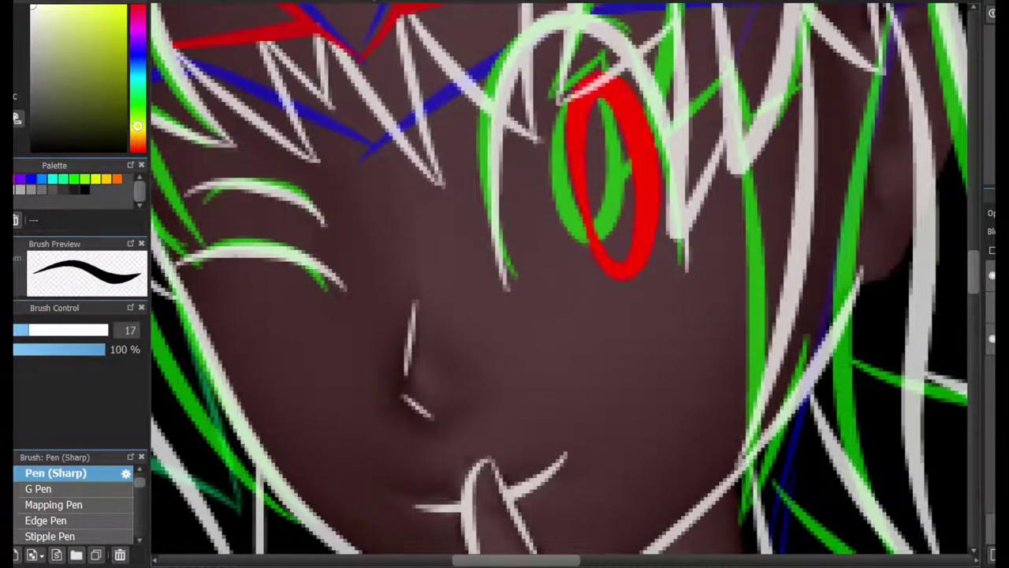
pyautogui.scroll(-4, 654, 284)
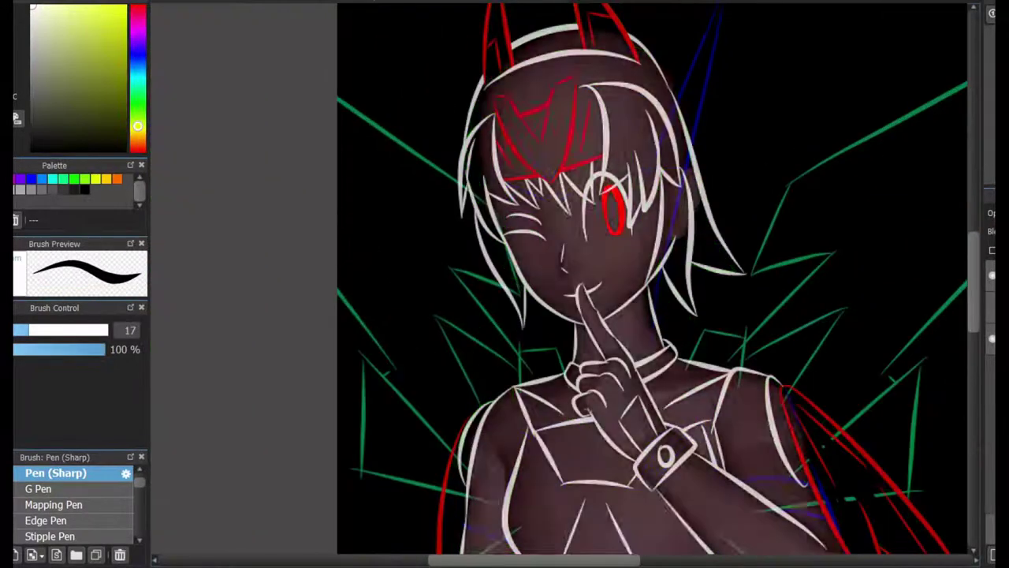
pyautogui.scroll(6, 654, 283)
pyautogui.hotkey('ctrl', 't')
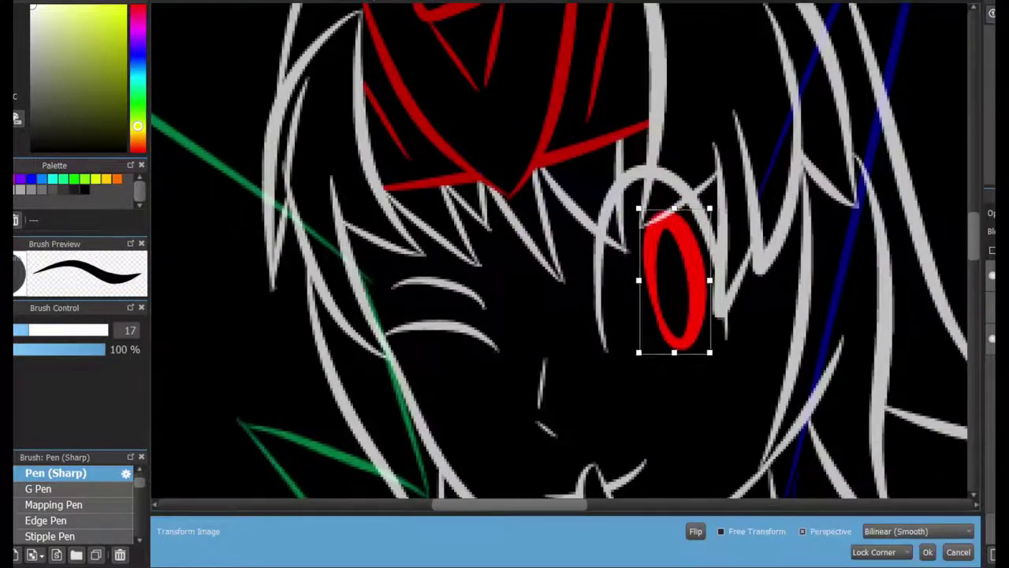
pyautogui.press('Delete')
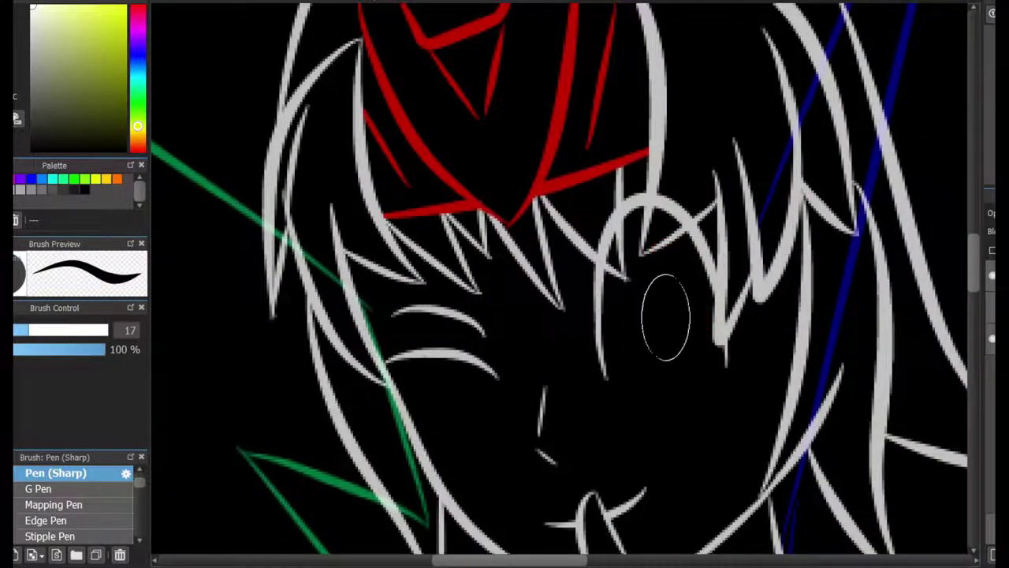
# Try an upright red oval iris in the open eye with Pen (Sharp), and undo it.
pyautogui.moveTo(666, 276); pyautogui.dragTo(667, 277)
pyautogui.hotkey('ctrl', 'z')
pyautogui.scroll(3, 558, 276)
pyautogui.moveTo(702, 381); pyautogui.dragTo(624, 279)
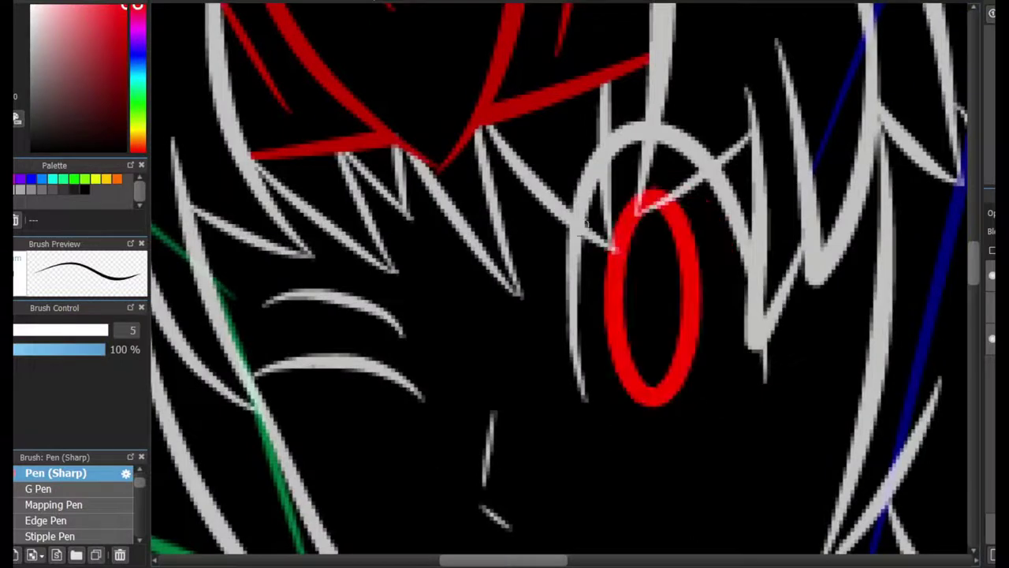
pyautogui.hotkey('ctrl', 'z')
# Redraw the iris as an even red oval with the Pen brush at size 6.8, tilting it to fit the open eye.
pyautogui.moveTo(701, 381)
pyautogui.mouseDown()
pyautogui.moveTo(686, 379)
pyautogui.moveTo(713, 386)
pyautogui.mouseUp()
pyautogui.hotkey('ctrl', 'z')
pyautogui.hotkey('ctrl', 't')
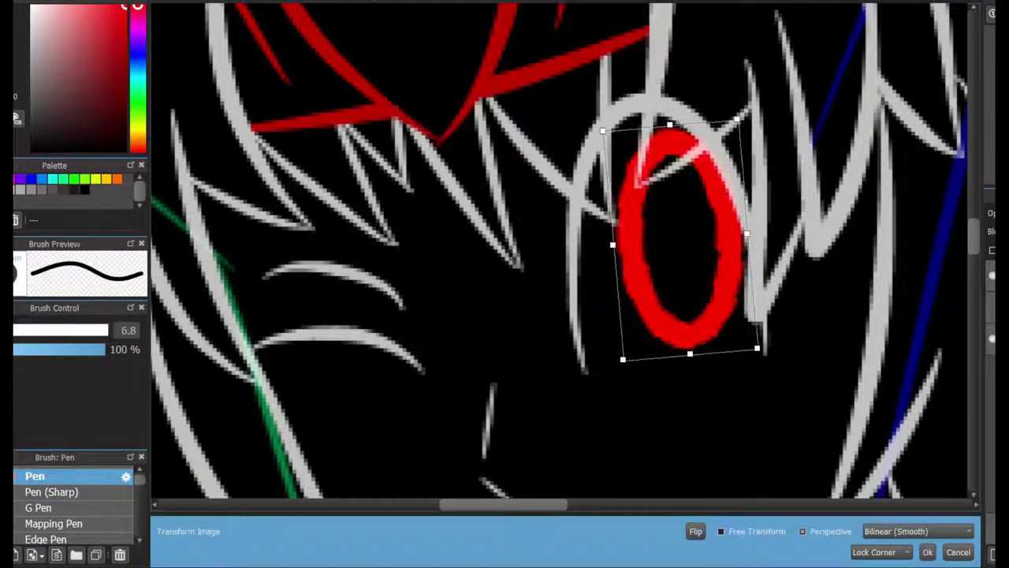
pyautogui.click(927, 552)
# Outline a white rounded tab standing on the raised-arm shoulder beside the collar, using Pen (Sharp) at size 16.
pyautogui.scroll(-5, 709, 425)
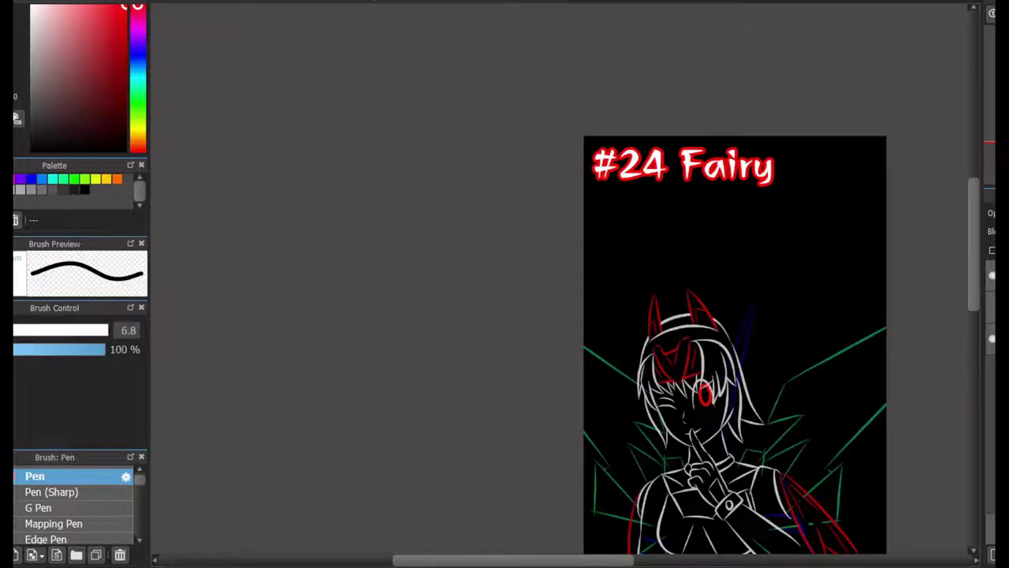
pyautogui.press('p')
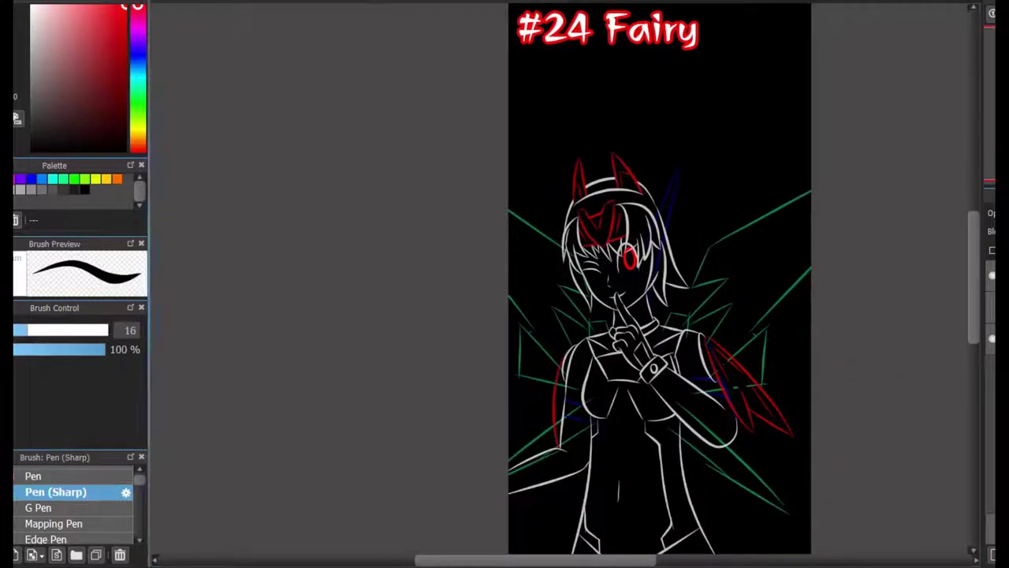
pyautogui.scroll(5, 946, 454)
pyautogui.keyDown('alt'); pyautogui.click(387, 316); pyautogui.keyUp('alt')
pyautogui.scroll(3, 387, 317)
pyautogui.moveTo(524, 300)
pyautogui.mouseDown()
pyautogui.moveTo(647, 218)
pyautogui.moveTo(648, 331)
pyautogui.mouseUp()
pyautogui.hscroll(-3, 500, 331)
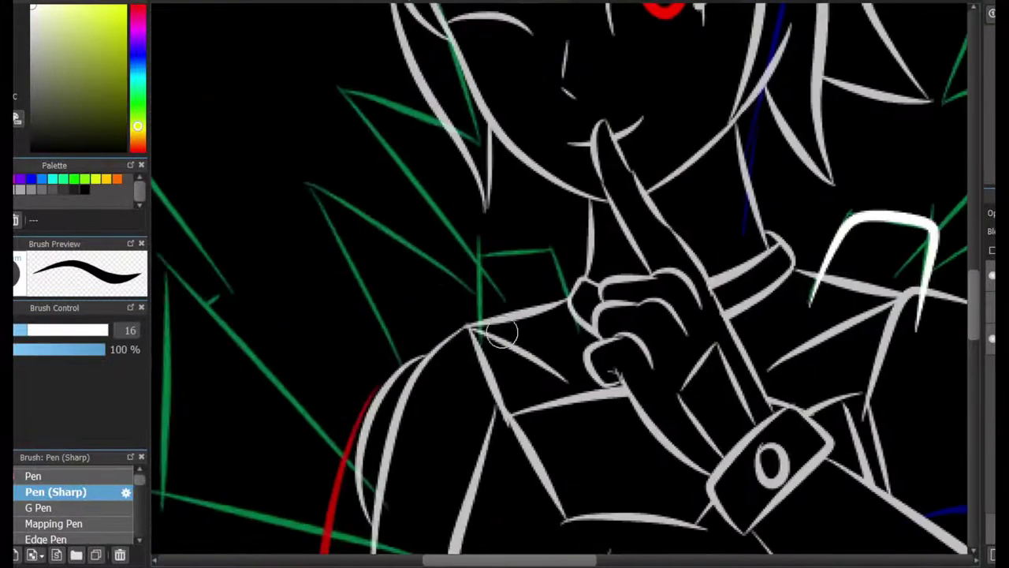
# Outline a matching white rounded tab on the lowered-arm shoulder and trim both tabs' ends at the shoulder lines.
pyautogui.hotkey('ctrl', 'z')
pyautogui.moveTo(479, 311); pyautogui.dragTo(568, 323)
pyautogui.scroll(2, 458, 330)
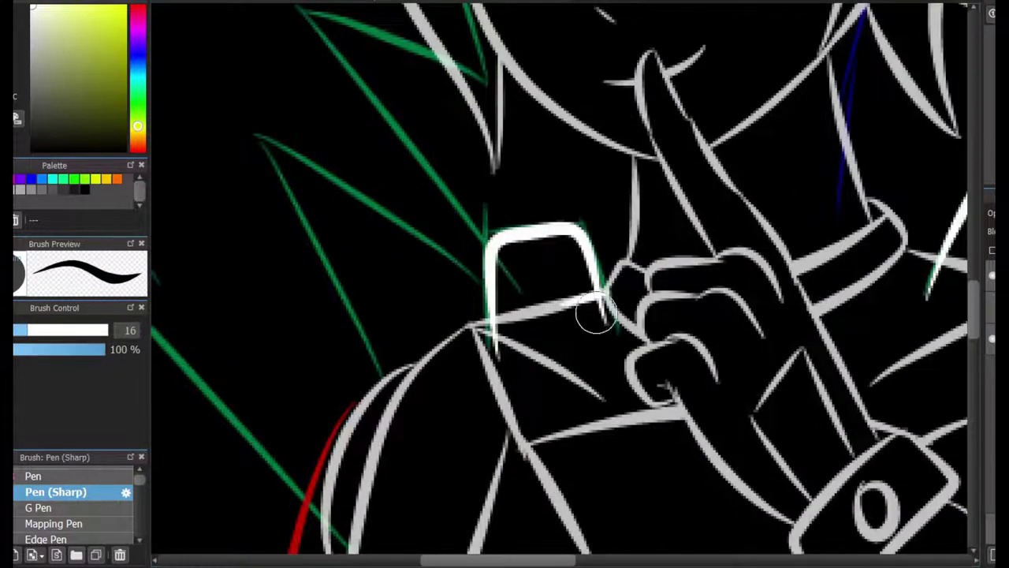
pyautogui.hscroll(3, 647, 315)
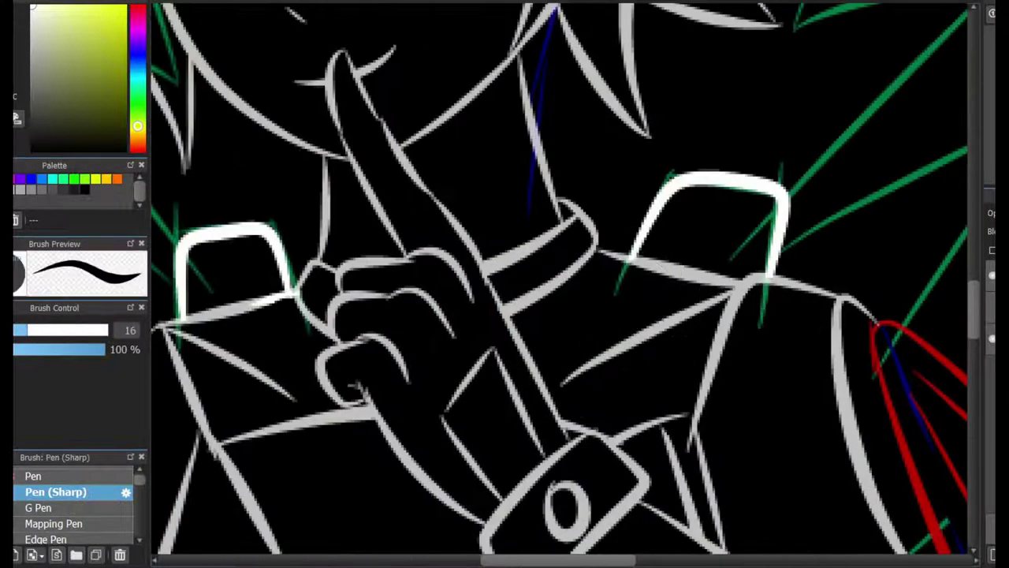
pyautogui.scroll(-4, 615, 264)
# Try tracing the outer edge of the lower wing on the raised-arm side in red.
pyautogui.scroll(-3, 727, 283)
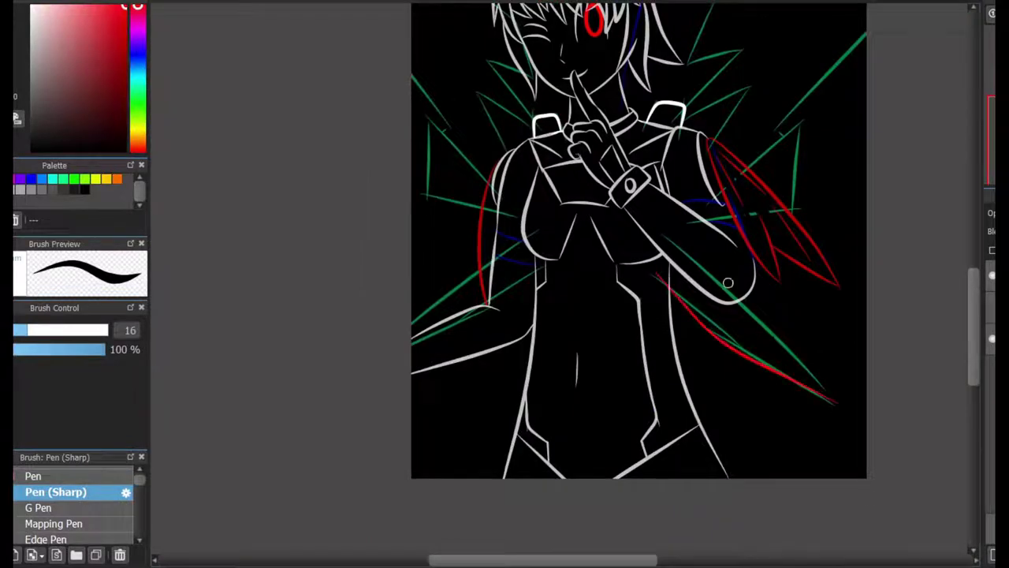
pyautogui.scroll(-2, 727, 282)
pyautogui.scroll(5, 622, 134)
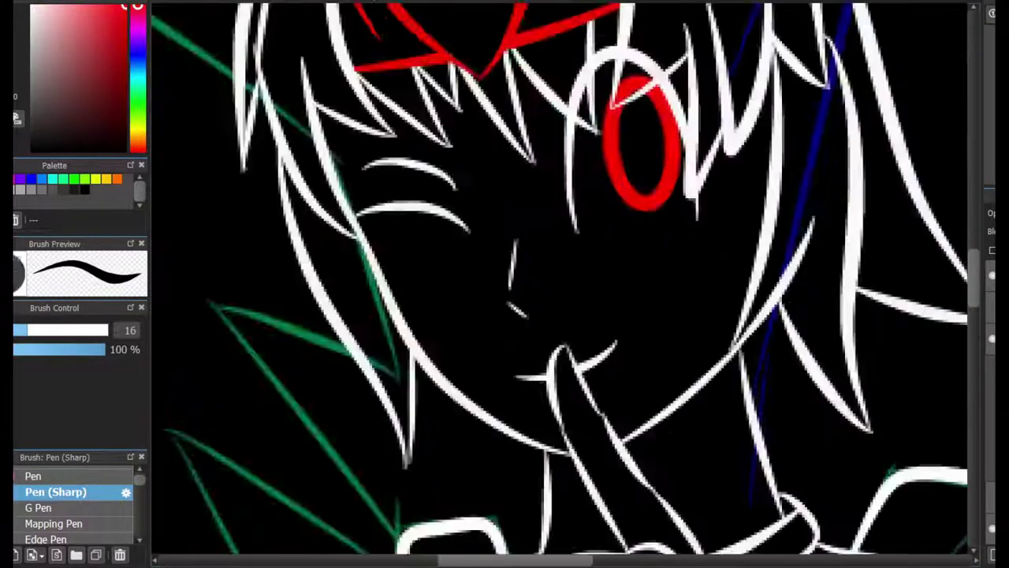
# Trace the upper wing's long top edge and the jagged points beside the raised-arm shoulder in red.
pyautogui.scroll(-5, 568, 284)
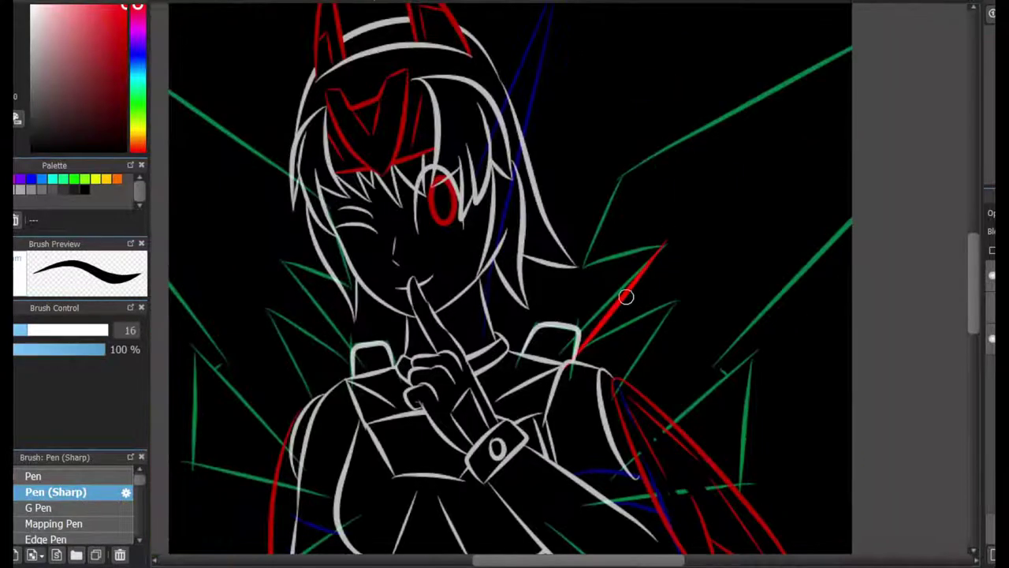
pyautogui.moveTo(626, 184); pyautogui.dragTo(844, 67)
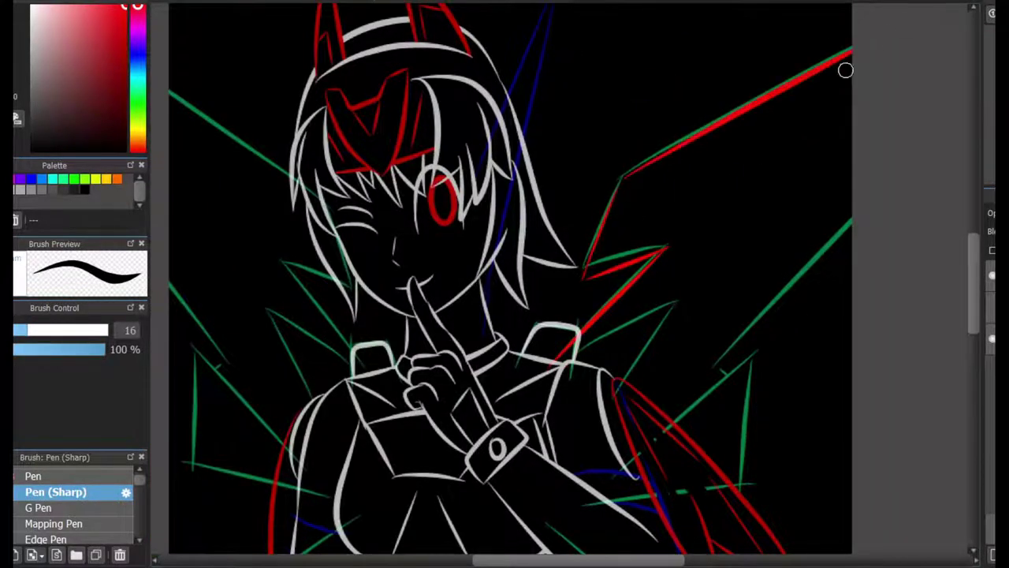
pyautogui.scroll(-3, 772, 286)
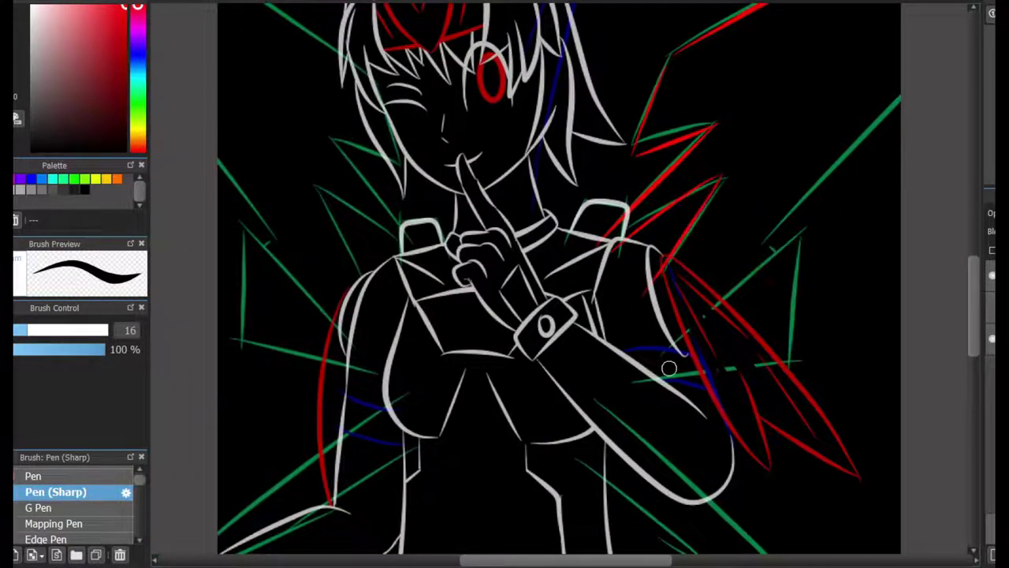
# Trace the wing's pointed side panel in red and add the long diagonal edge with its short notch above it.
pyautogui.moveTo(658, 371); pyautogui.dragTo(804, 347)
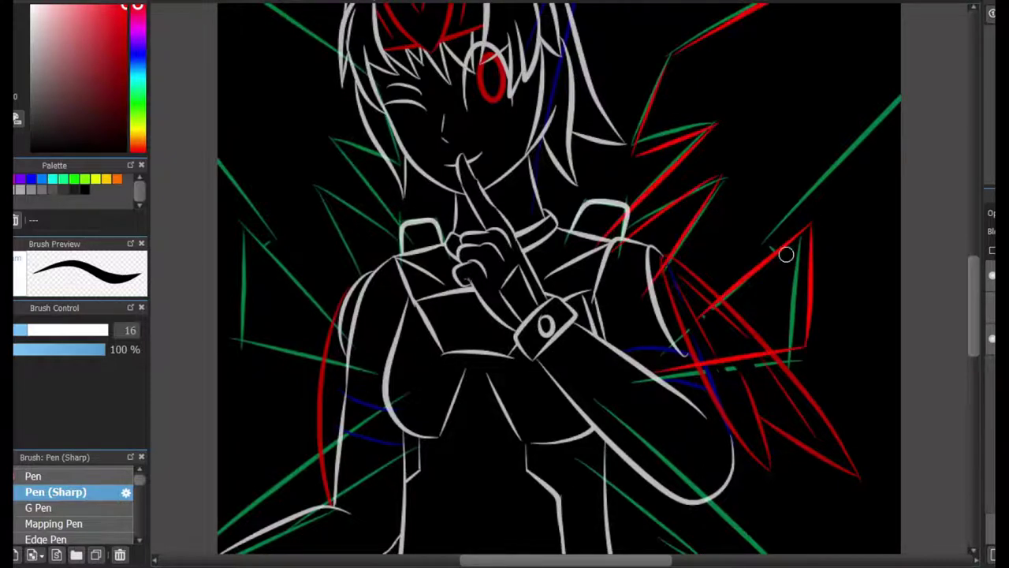
pyautogui.scroll(1, 786, 254)
pyautogui.hotkey('ctrl', 'z')
pyautogui.moveTo(709, 293)
pyautogui.mouseDown()
pyautogui.moveTo(883, 87)
pyautogui.moveTo(886, 101)
pyautogui.mouseUp()
pyautogui.scroll(1, 664, 302)
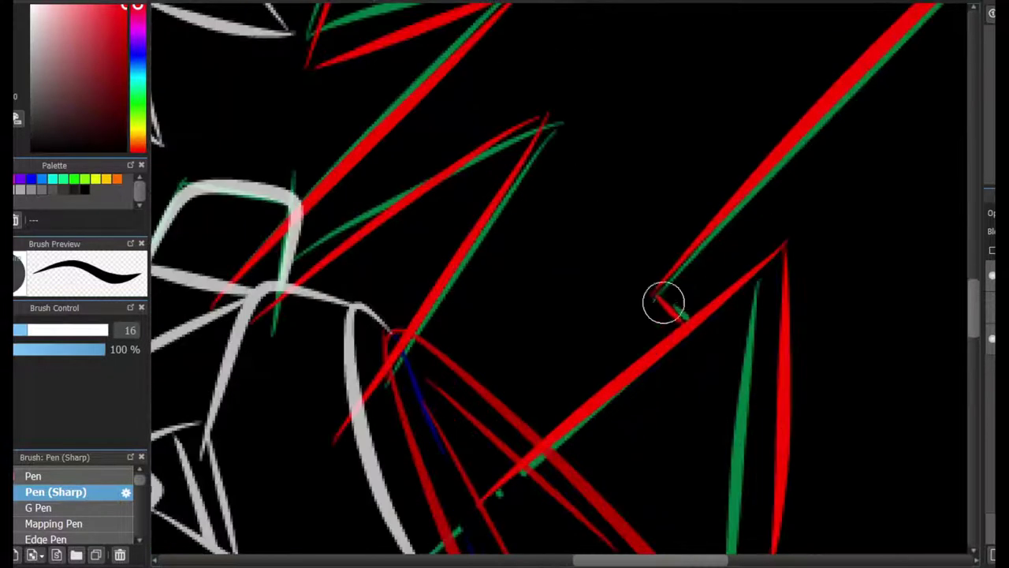
# Trace the lower wing on the raised-arm side with two red edges meeting at a pointed tip.
pyautogui.scroll(-2, 680, 326)
pyautogui.moveTo(584, 118); pyautogui.dragTo(915, 453)
pyautogui.moveTo(555, 197)
pyautogui.mouseDown()
pyautogui.moveTo(728, 358)
pyautogui.moveTo(852, 446)
pyautogui.mouseUp()
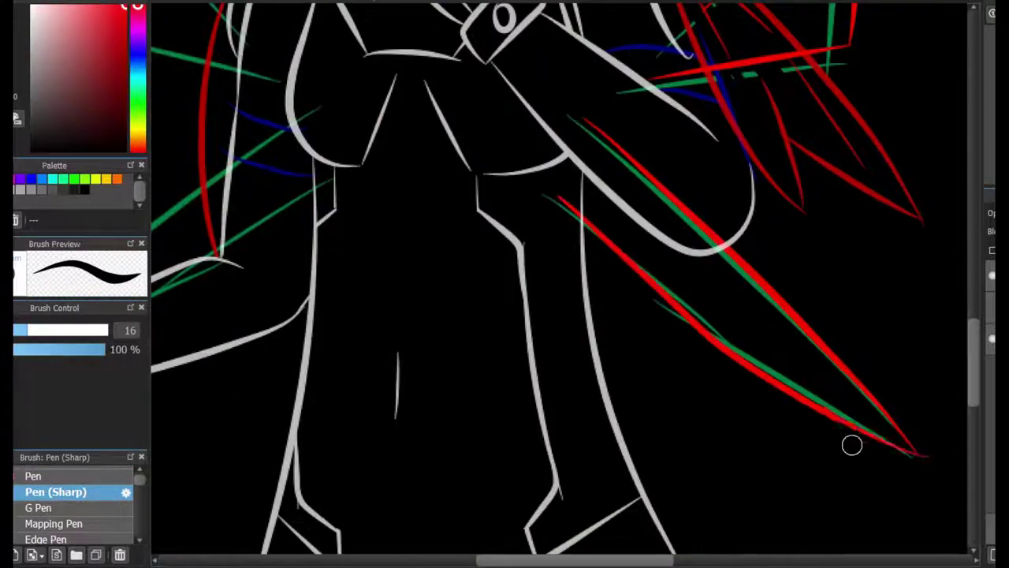
pyautogui.press('e')
# Add a second long red diagonal across the upper wing, running from the jagged points to the canvas edge.
pyautogui.scroll(5, 919, 455)
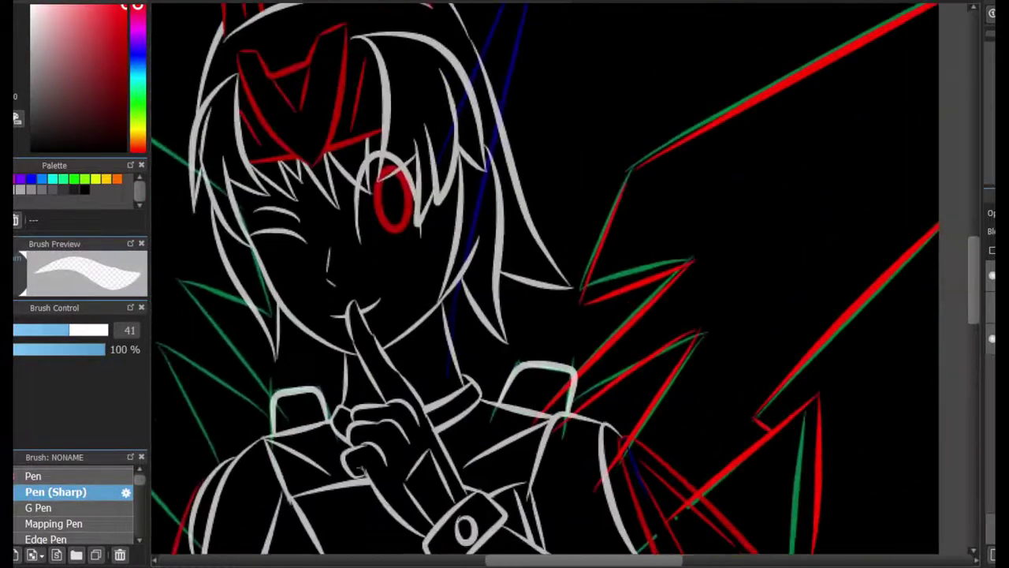
pyautogui.moveTo(510, 188); pyautogui.dragTo(526, 202)
pyautogui.press('b')
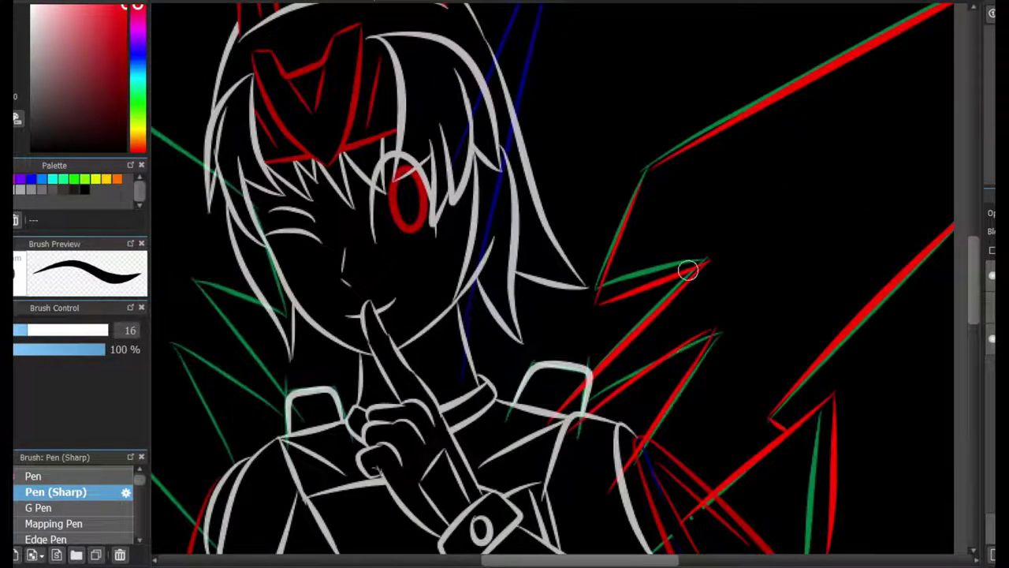
pyautogui.moveTo(721, 318); pyautogui.dragTo(956, 102)
pyautogui.scroll(-2, 817, 249)
pyautogui.moveTo(746, 313)
pyautogui.mouseDown()
pyautogui.moveTo(869, 234)
pyautogui.moveTo(961, 104)
pyautogui.mouseUp()
# Select the upper red wing and transform it, widening it outward and lowering its top edge.
pyautogui.scroll(-2, 801, 260)
pyautogui.moveTo(535, 53)
pyautogui.mouseDown()
pyautogui.moveTo(827, 343)
pyautogui.moveTo(808, 390)
pyautogui.mouseUp()
pyautogui.hotkey('ctrl', 't')
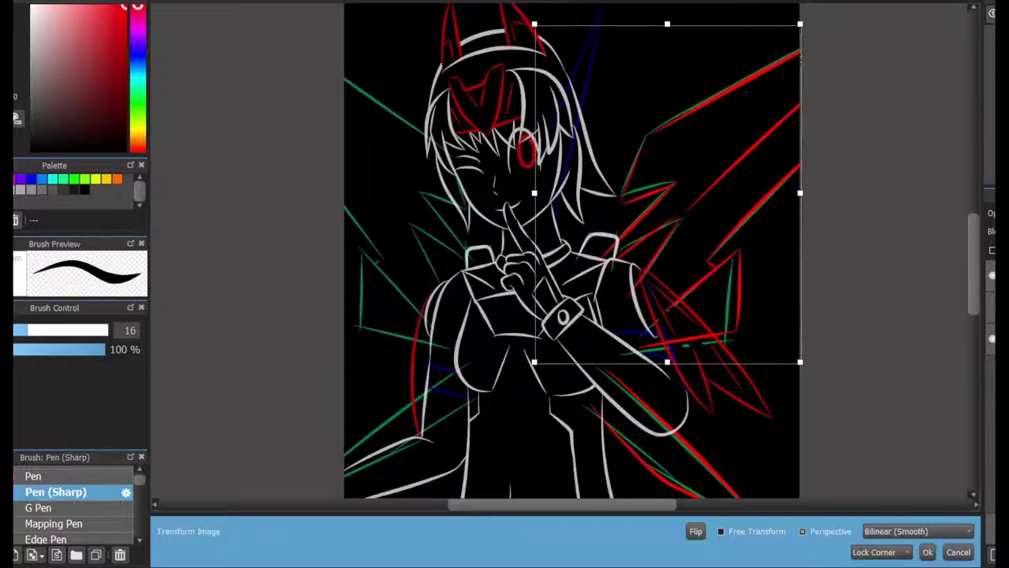
pyautogui.moveTo(801, 193); pyautogui.dragTo(817, 191)
pyautogui.moveTo(817, 25); pyautogui.dragTo(818, 42)
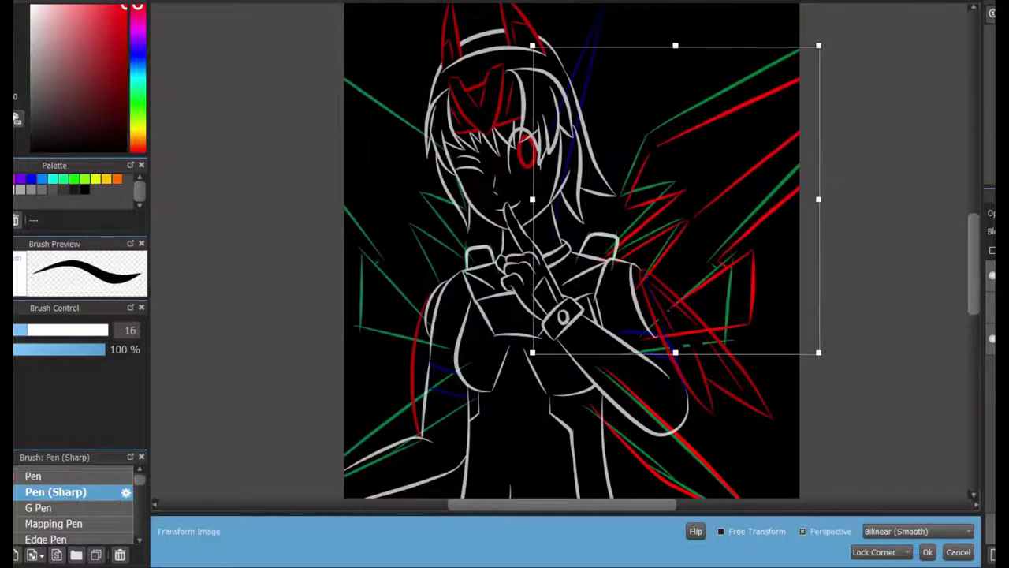
pyautogui.click(928, 552)
# Clean up the upper wing's red corner where the long top edge meets the inner edge.
pyautogui.scroll(3, 684, 160)
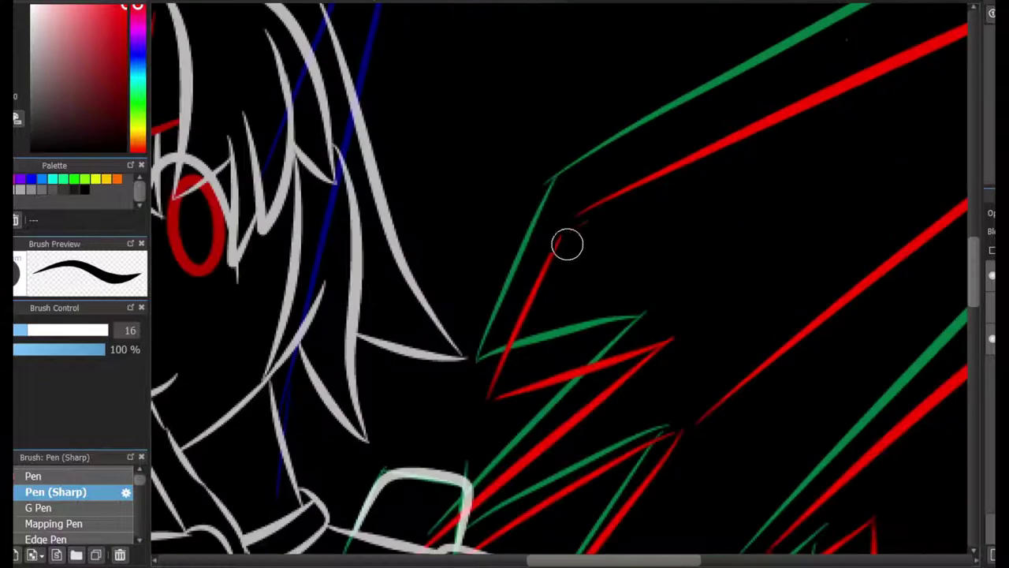
pyautogui.moveTo(567, 245); pyautogui.dragTo(574, 222)
pyautogui.scroll(1, 896, 190)
pyautogui.scroll(-3, 896, 189)
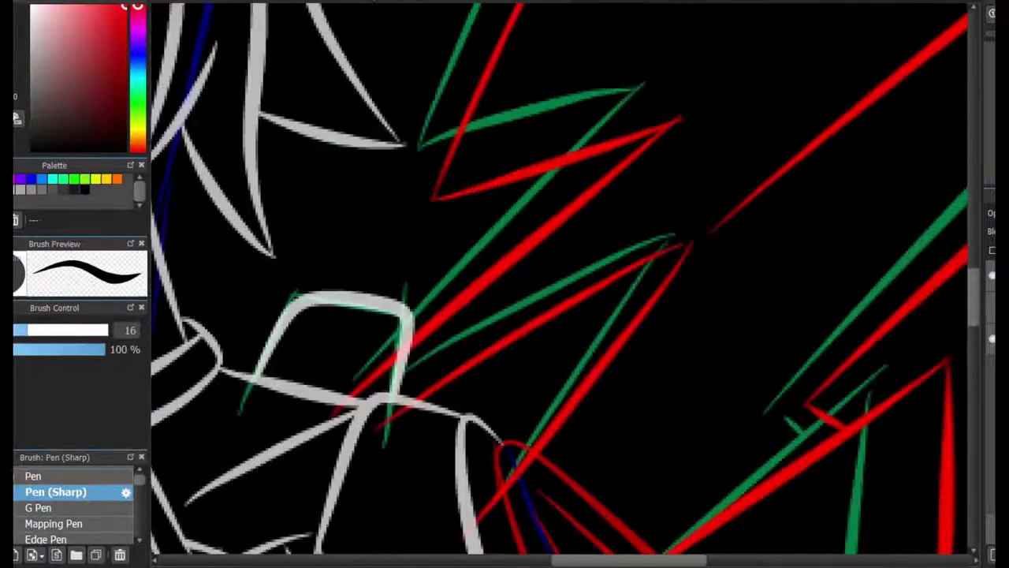
# Place a mirrored, narrower copy of the red wings on the lowered-arm side of the body.
pyautogui.scroll(-5, 716, 219)
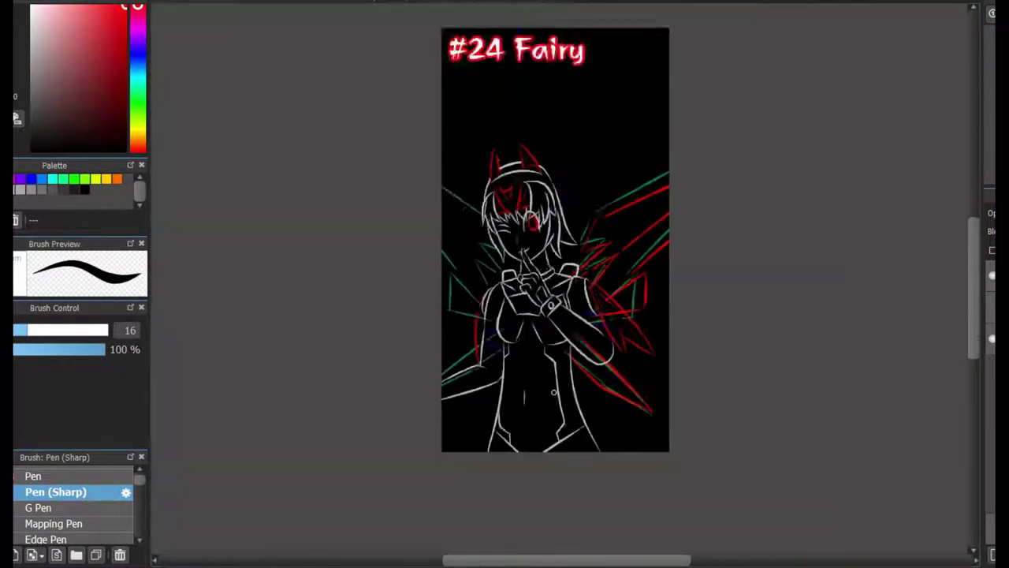
pyautogui.hotkey('ctrl', 't')
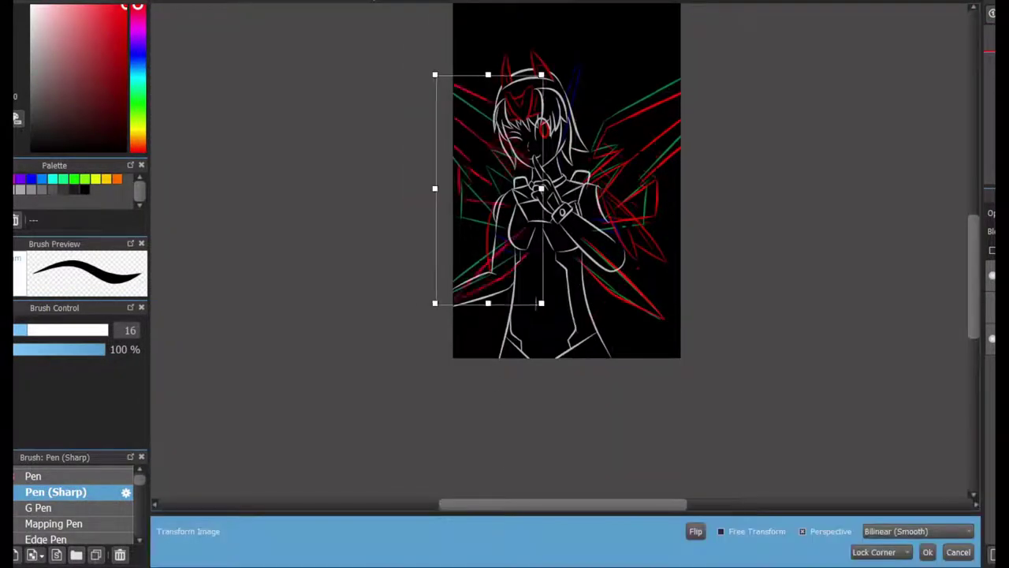
pyautogui.scroll(1, 601, 219)
pyautogui.click(928, 551)
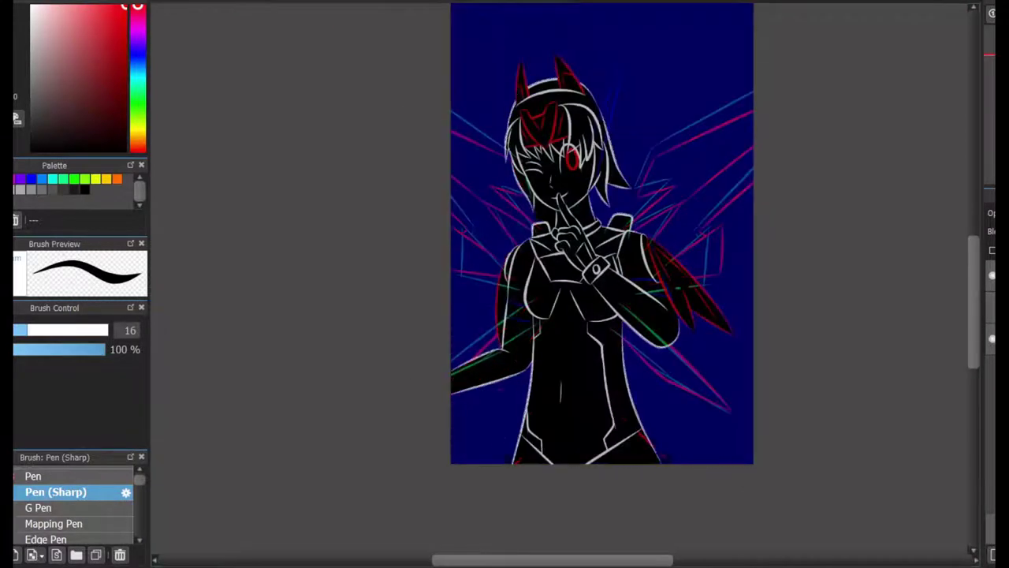
# Draw paired white bands across both upper arms and outline the tall blade shape behind the head in red.
pyautogui.scroll(1, 527, 188)
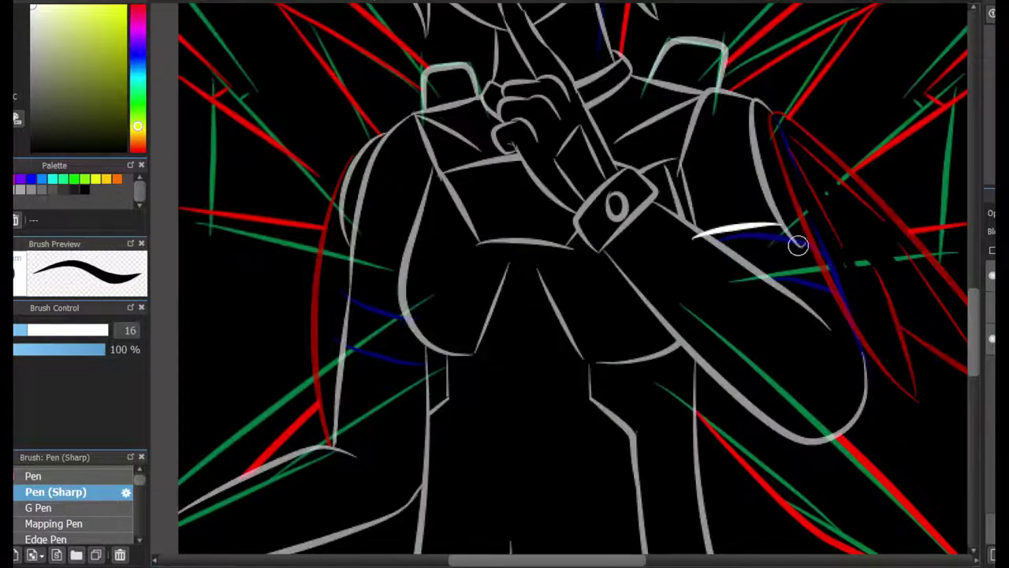
pyautogui.scroll(2, 428, 299)
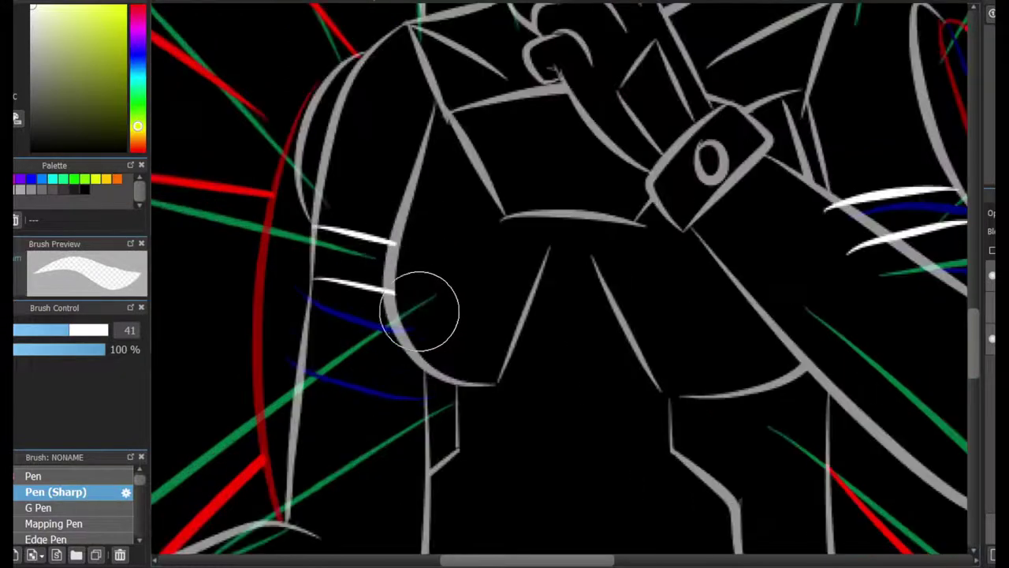
pyautogui.scroll(-1, 527, 330)
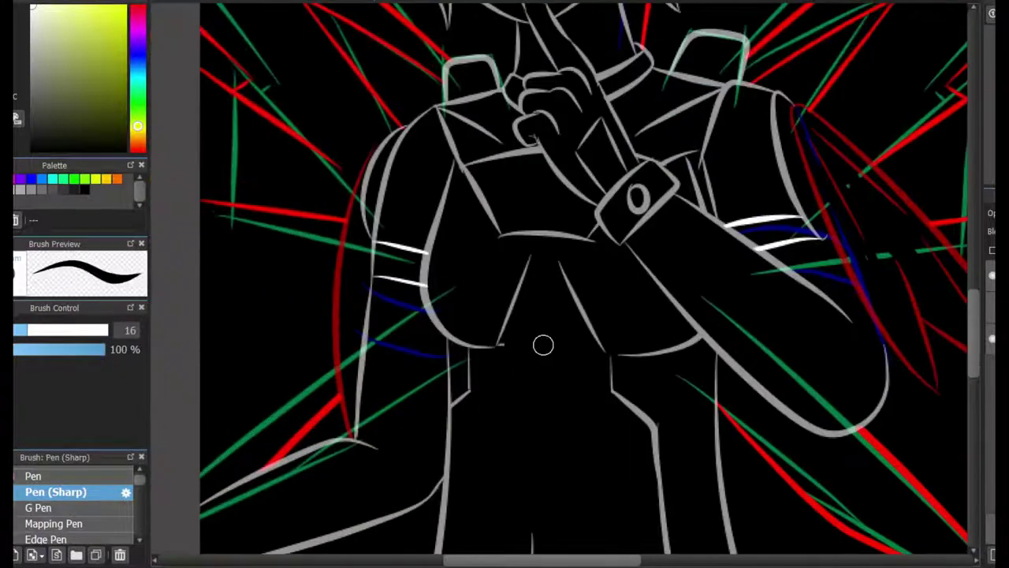
pyautogui.scroll(-3, 531, 344)
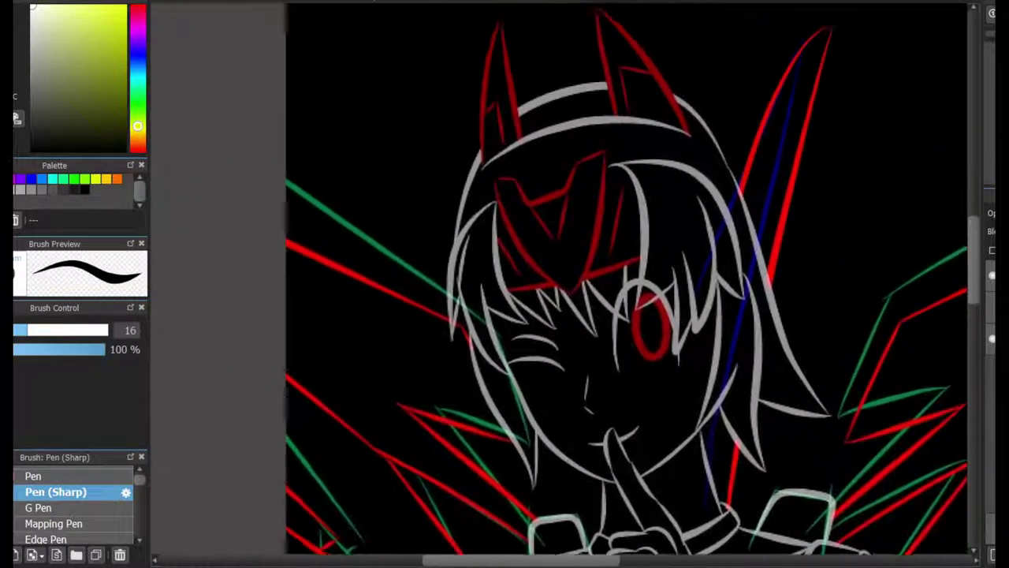
# Hide the green and blue sketch guides and place the red-outlined text "Mecha*" beneath the "#24 Fairy" title.
pyautogui.scroll(3, 701, 142)
pyautogui.scroll(-1, 700, 142)
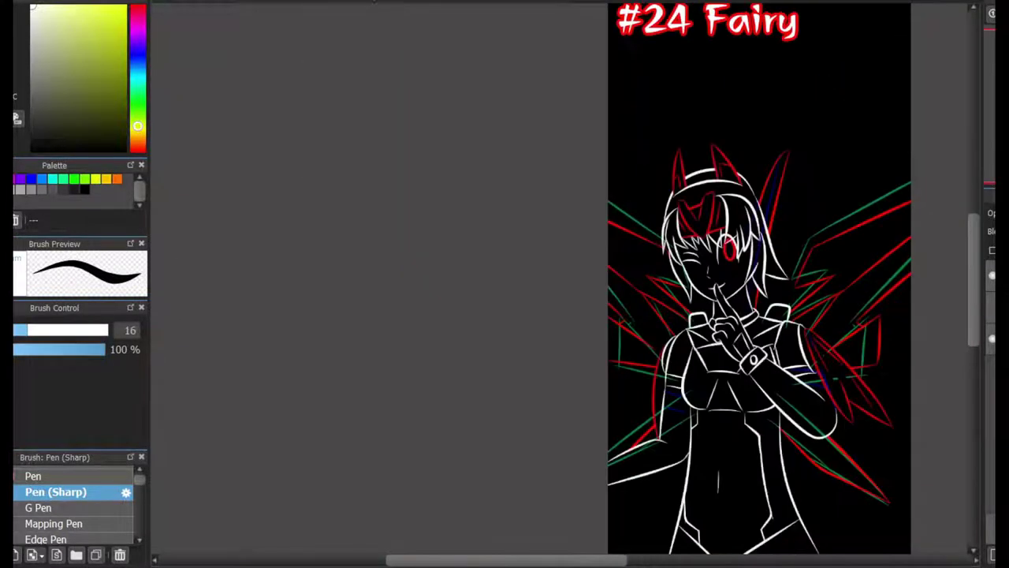
pyautogui.scroll(2, 613, 105)
pyautogui.scroll(-2, 612, 106)
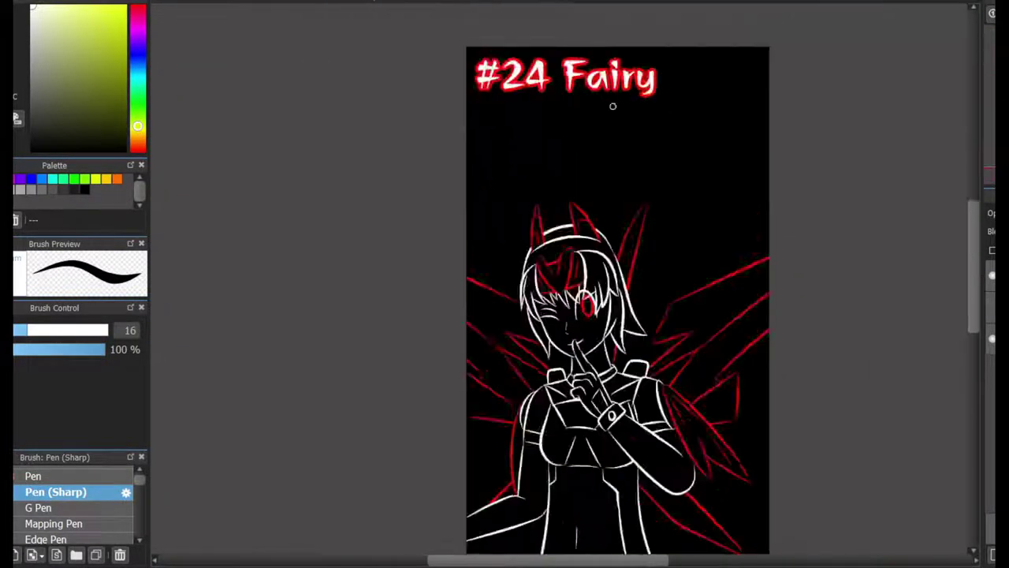
pyautogui.scroll(2, 613, 106)
pyautogui.moveTo(557, 107); pyautogui.dragTo(581, 214)
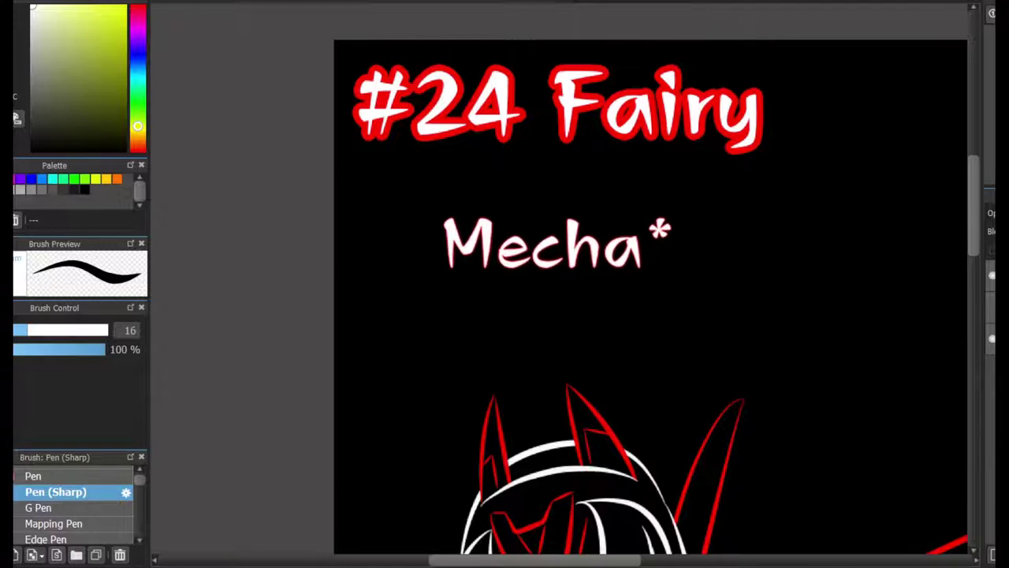
pyautogui.scroll(2, 550, 230)
pyautogui.moveTo(384, 198); pyautogui.dragTo(777, 226)
pyautogui.moveTo(405, 281); pyautogui.dragTo(755, 288)
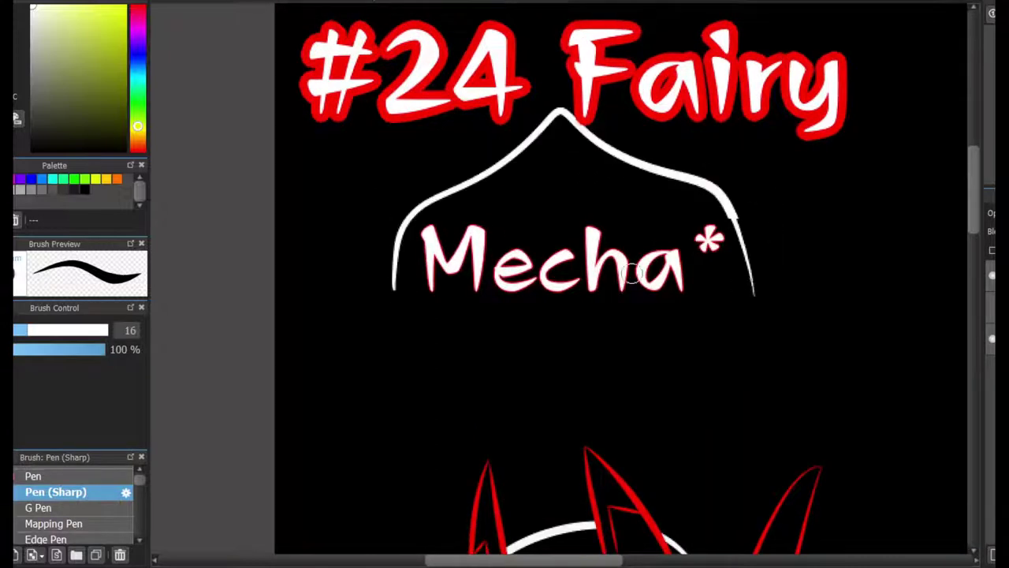
pyautogui.moveTo(378, 294); pyautogui.dragTo(756, 306)
pyautogui.hotkey('ctrl', 'z')
# Draw a white caret-shaped insertion mark above "Mecha*", with its peak pointing between "#24" and "Fairy".
pyautogui.moveTo(415, 194); pyautogui.dragTo(701, 194)
pyautogui.hotkey('ctrl', '-')
pyautogui.hotkey('ctrl', '-')
pyautogui.hotkey('ctrl', '-')
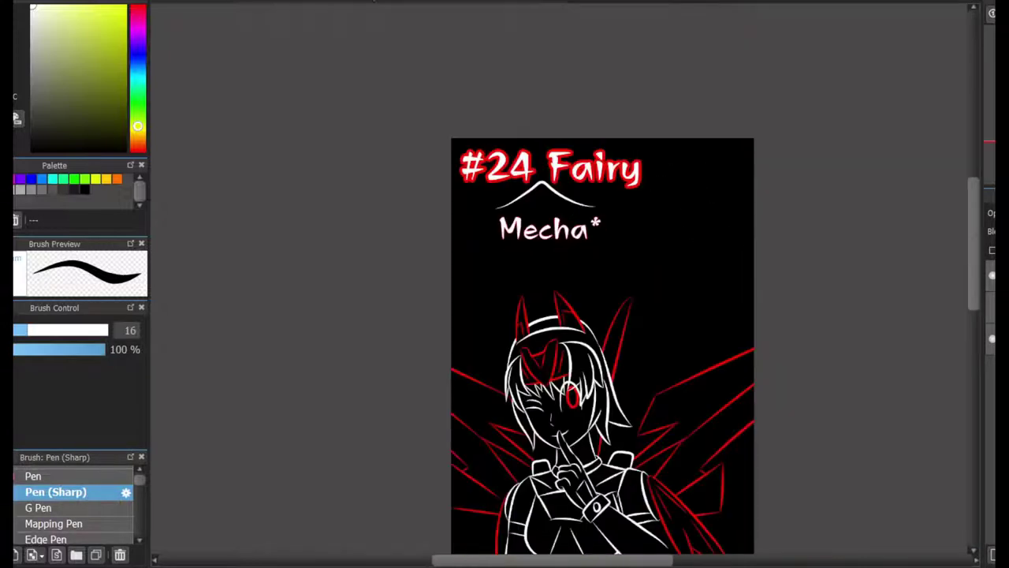
# Look over the completed line art from the title down to the hips, then as a whole.
pyautogui.hotkey('ctrl', '-')
pyautogui.hotkey('ctrl', '+')
pyautogui.hotkey('ctrl', '+')
pyautogui.hotkey('ctrl', '+')
pyautogui.scroll(-5, 641, 283)
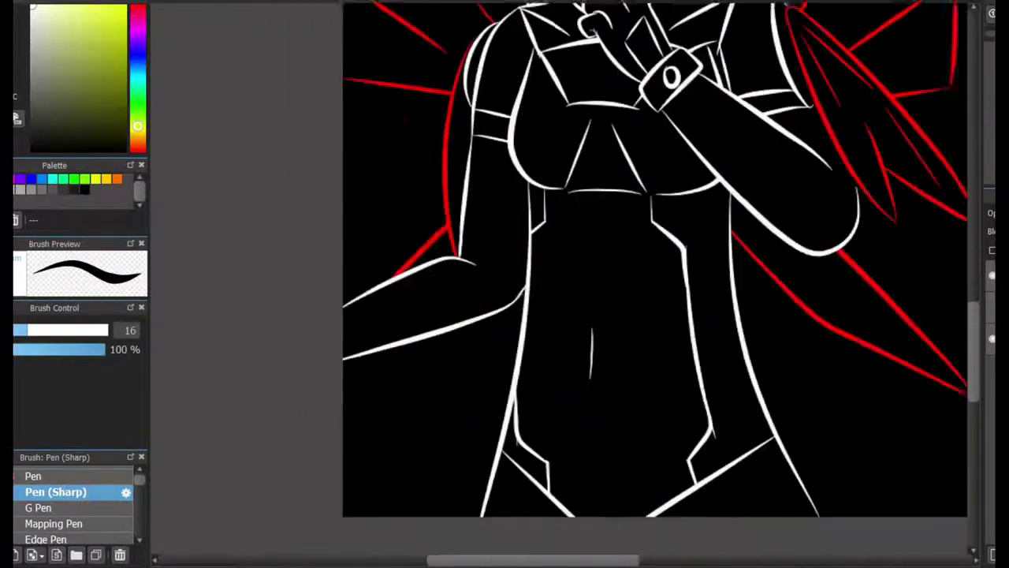
pyautogui.scroll(5, 641, 284)
pyautogui.scroll(-2, 648, 278)
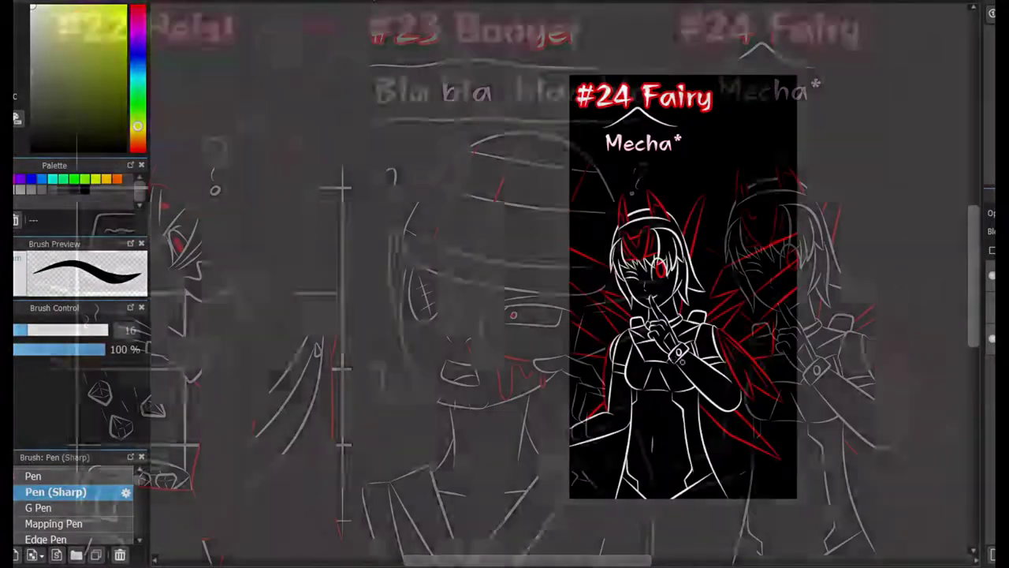